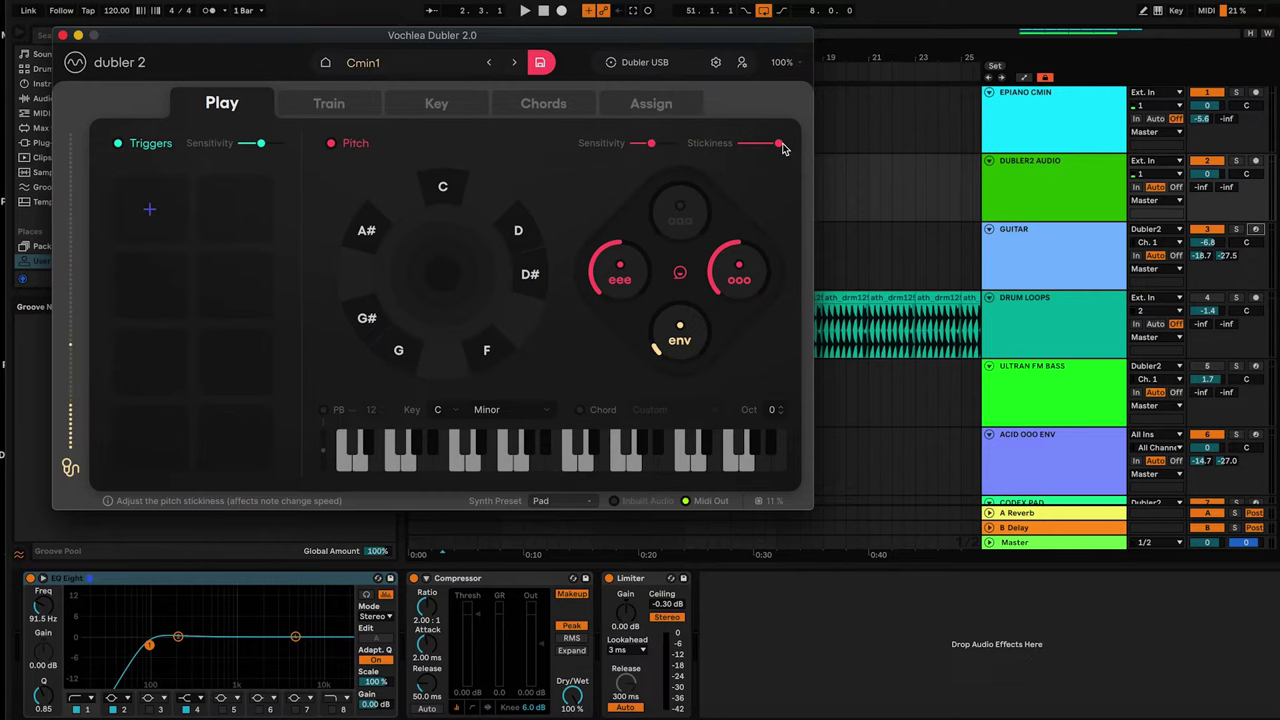
Step: Select and arm the GUITAR track for recording, then bring up the Dubler 2 window
{"action": "left_click", "coordinate": [1030, 185]}
{"action": "left_click", "coordinate": [1034, 231]}
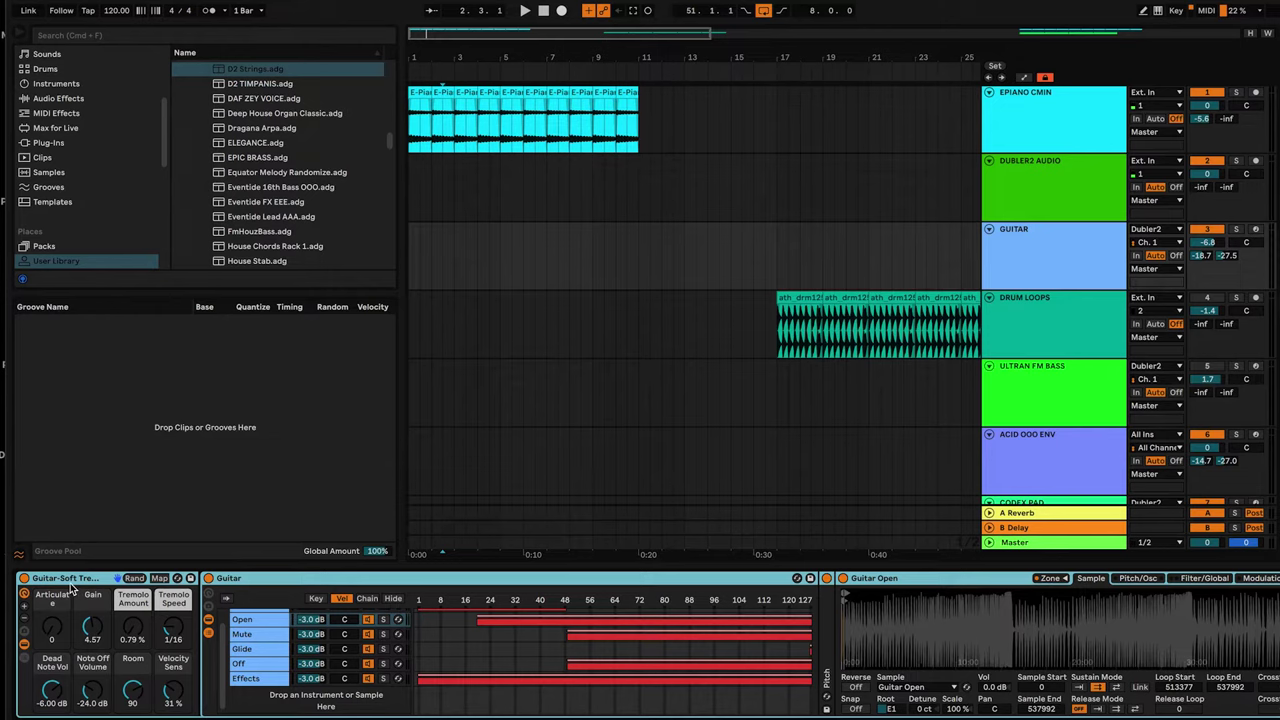
{"action": "left_click", "coordinate": [1256, 229]}
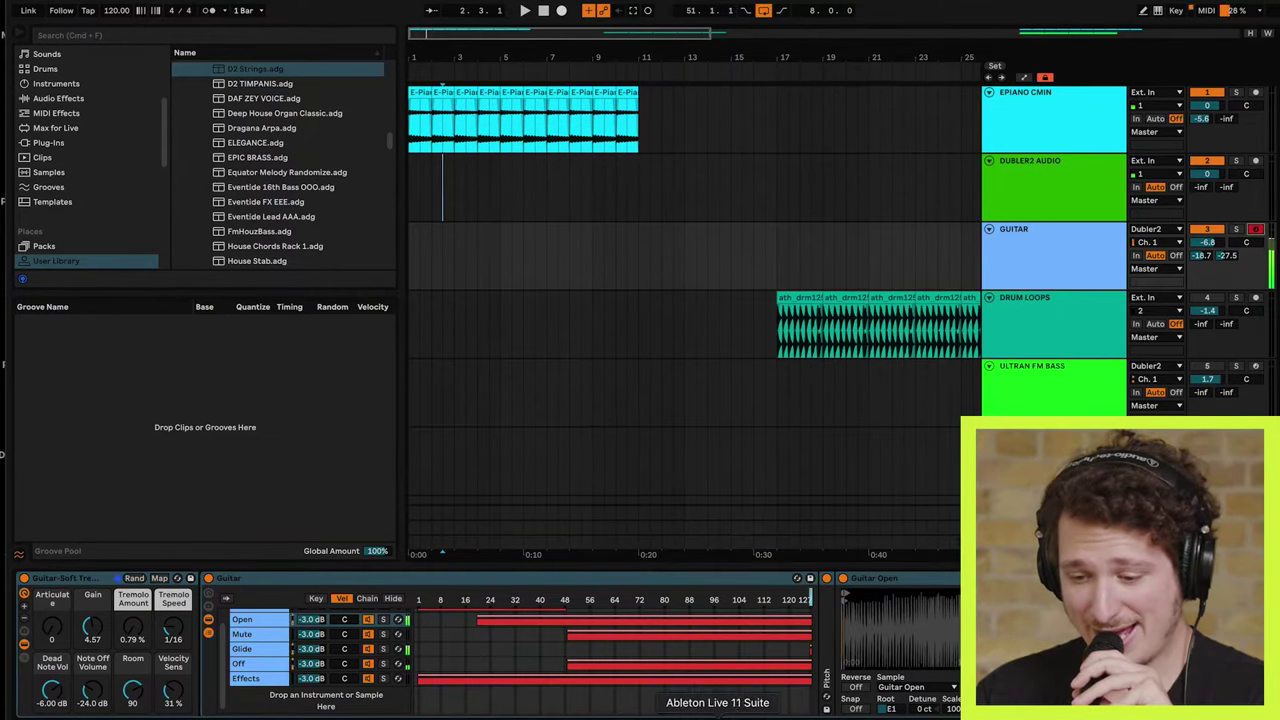
{"action": "key", "text": "super+Tab"}
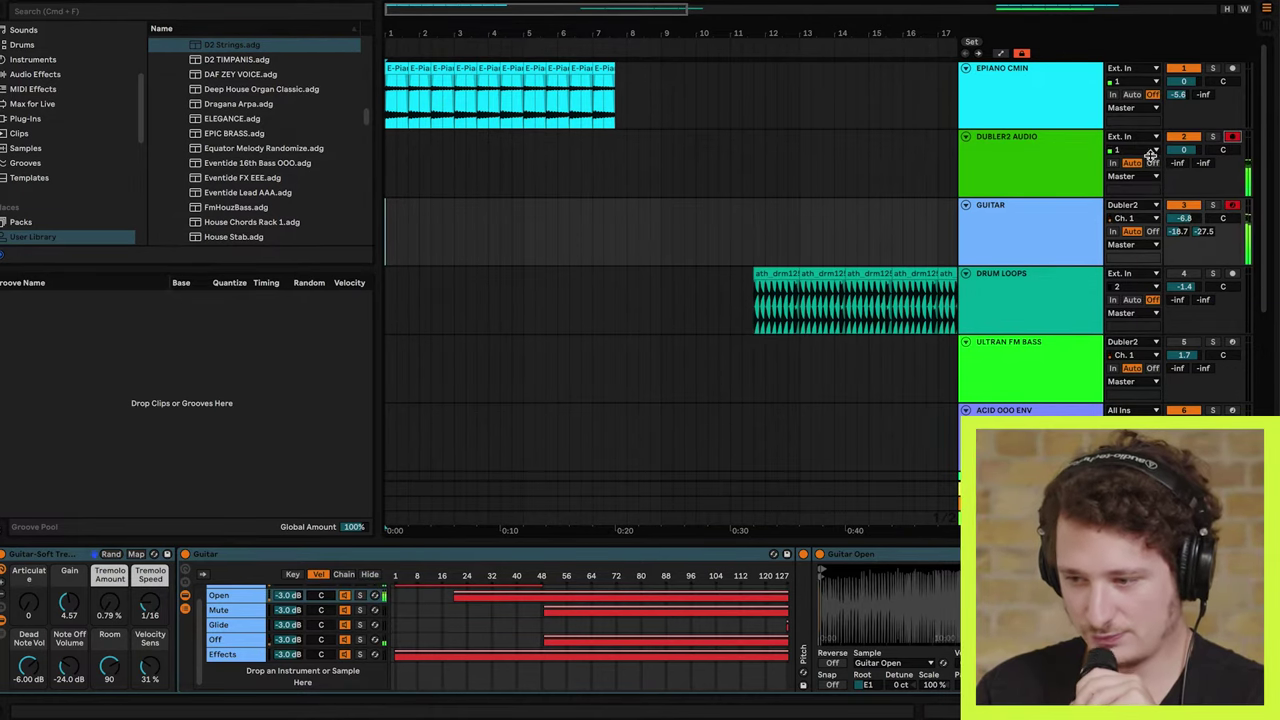
Step: Record about seven bars on DUBLER2 AUDIO into the Arrangement with F9, then select the new audio clip
{"action": "left_click", "coordinate": [388, 170]}
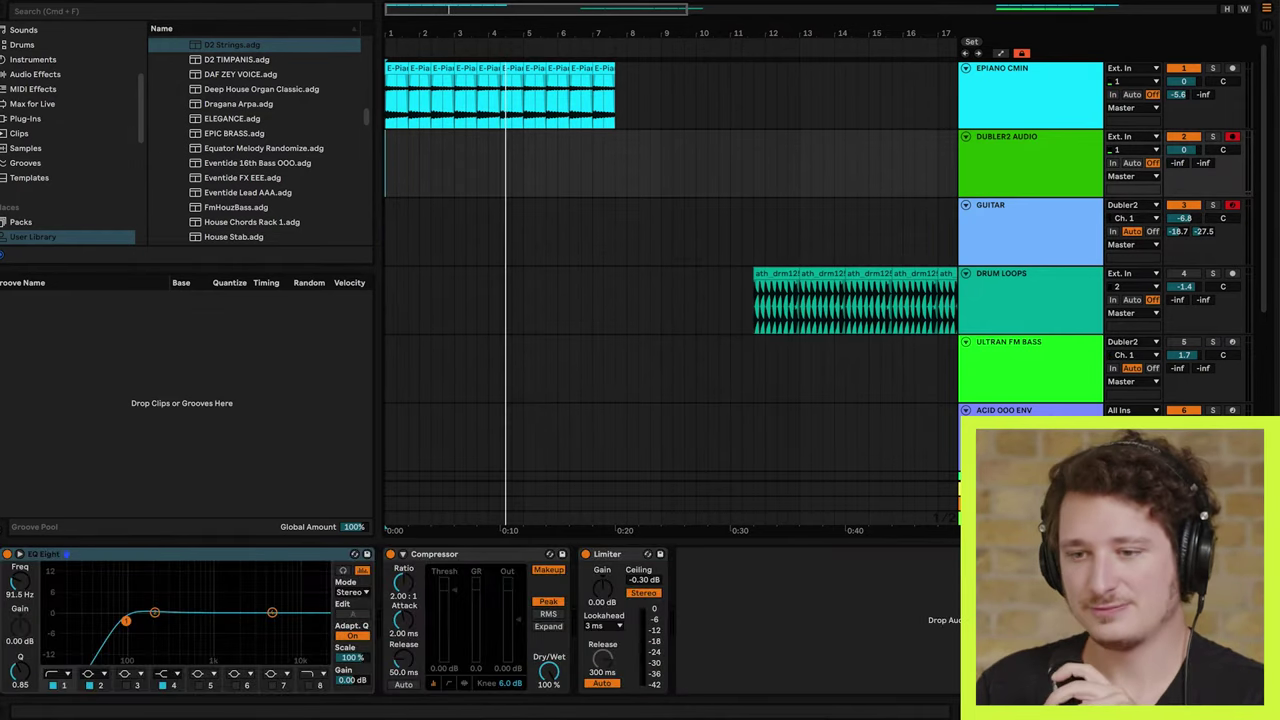
{"action": "key", "text": "F9"}
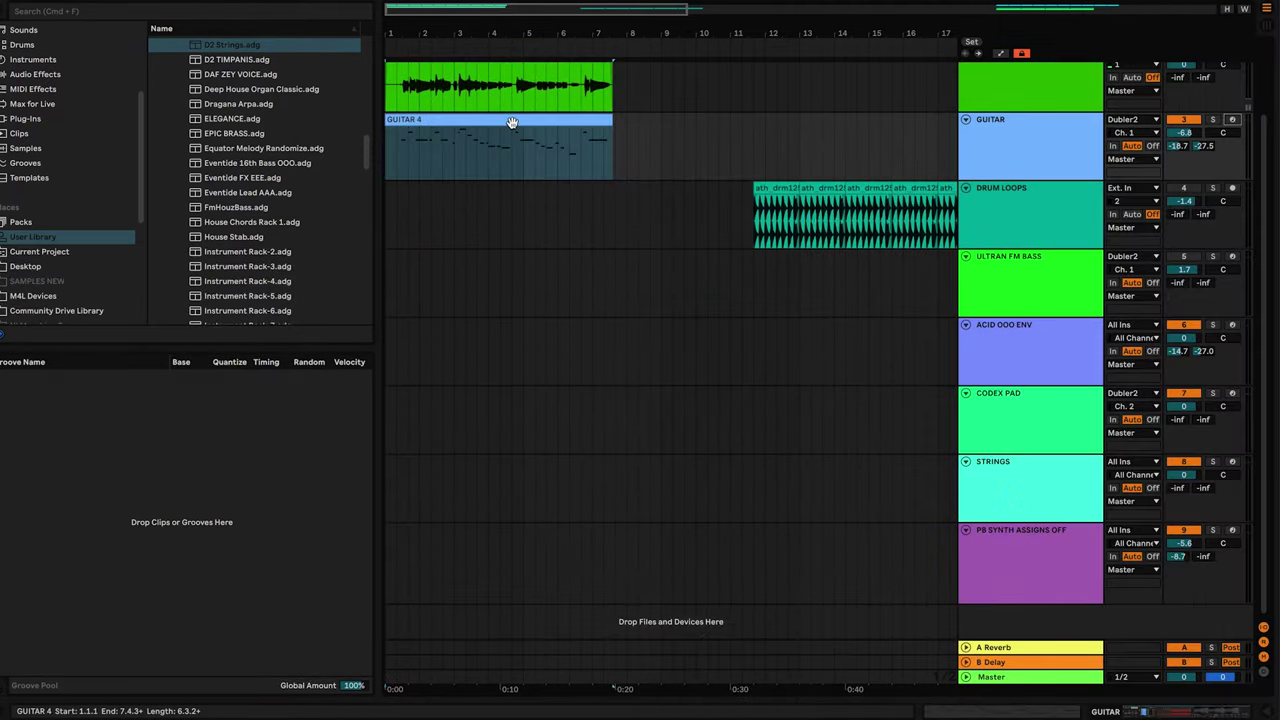
{"action": "scroll", "coordinate": [690, 167], "scroll_direction": "up", "scroll_amount": 2}
{"action": "left_click", "coordinate": [553, 150]}
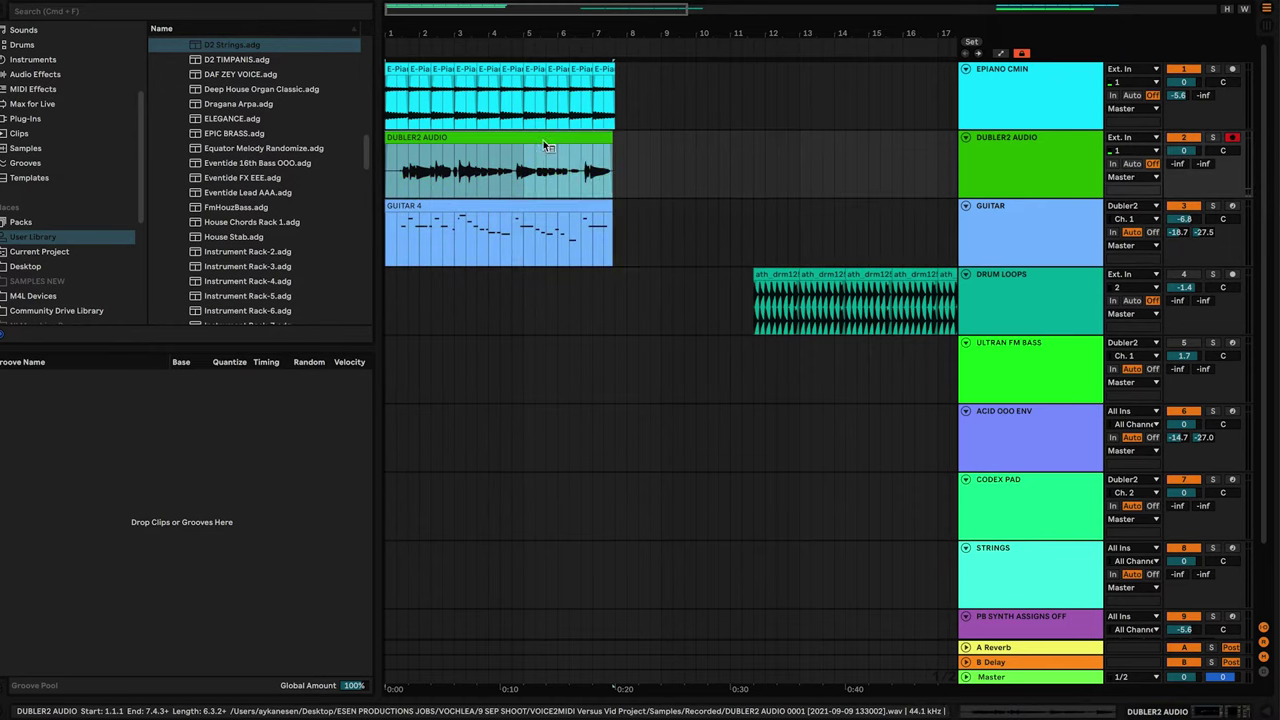
Step: Convert the DUBLER2 AUDIO clip's melody to a new MIDI track and play it back with EPIANO CMIN soloed
{"action": "right_click", "coordinate": [545, 143]}
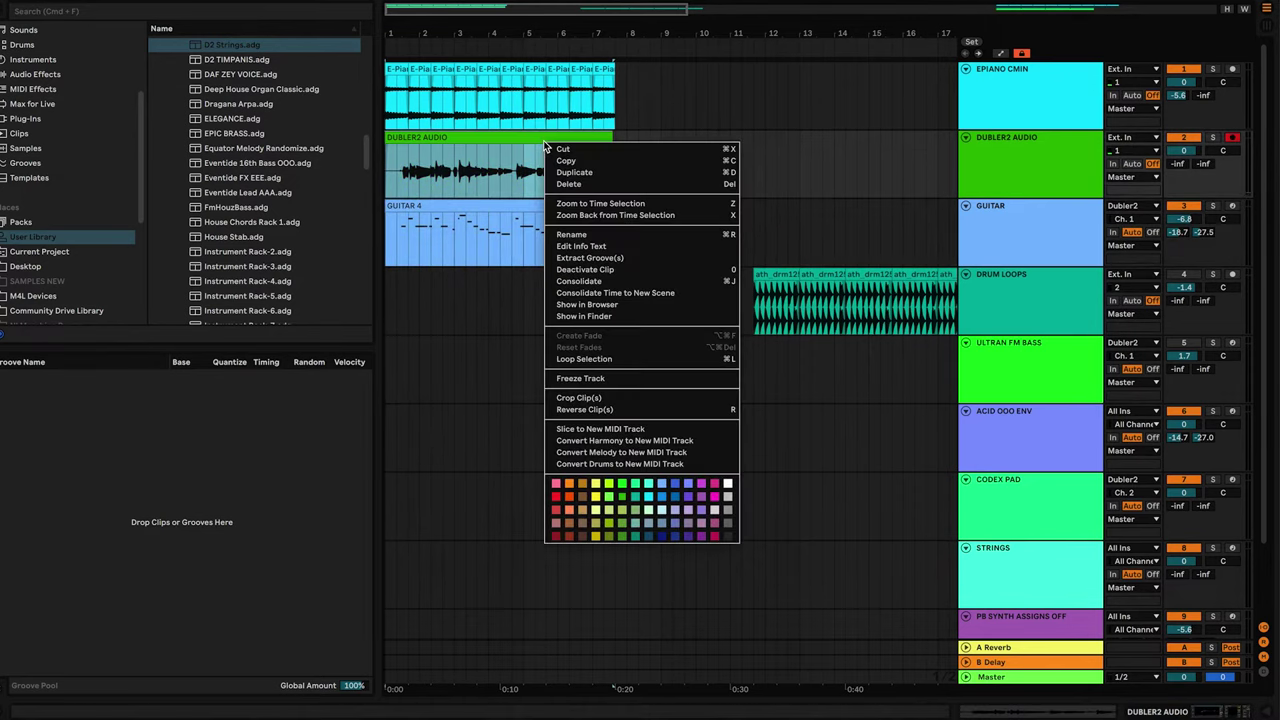
{"action": "left_click", "coordinate": [604, 453]}
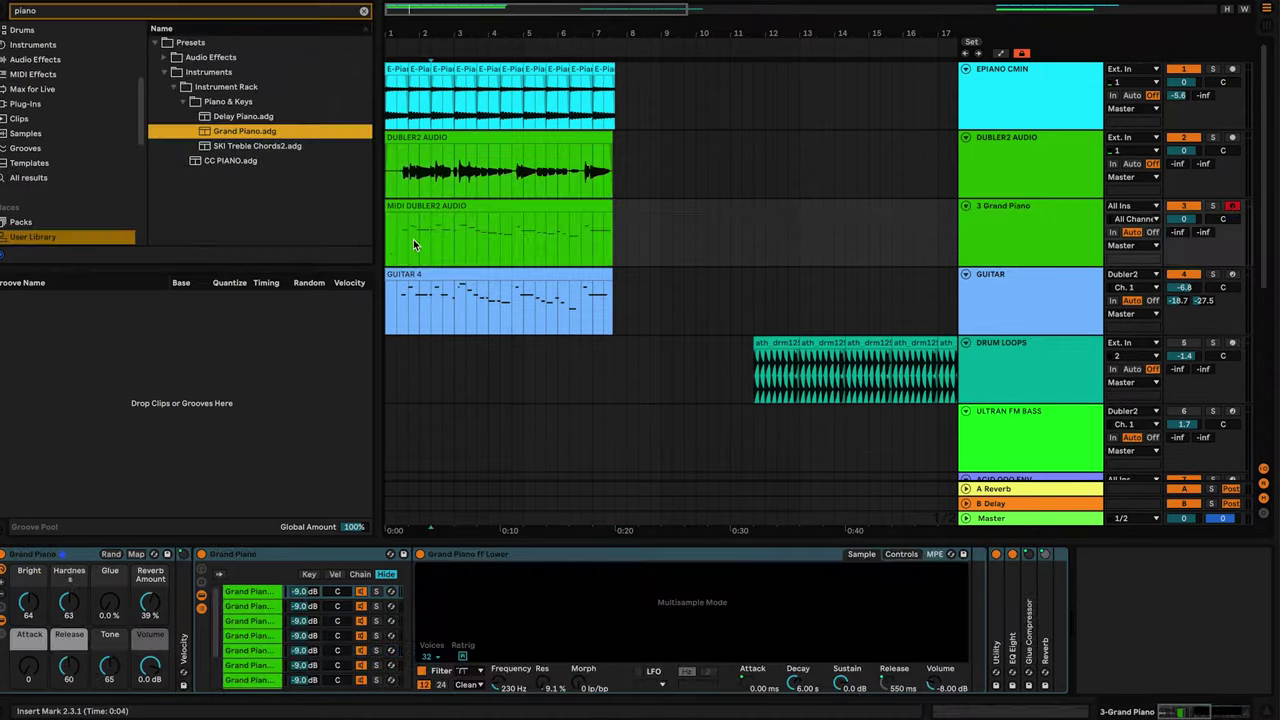
{"action": "key", "text": "space"}
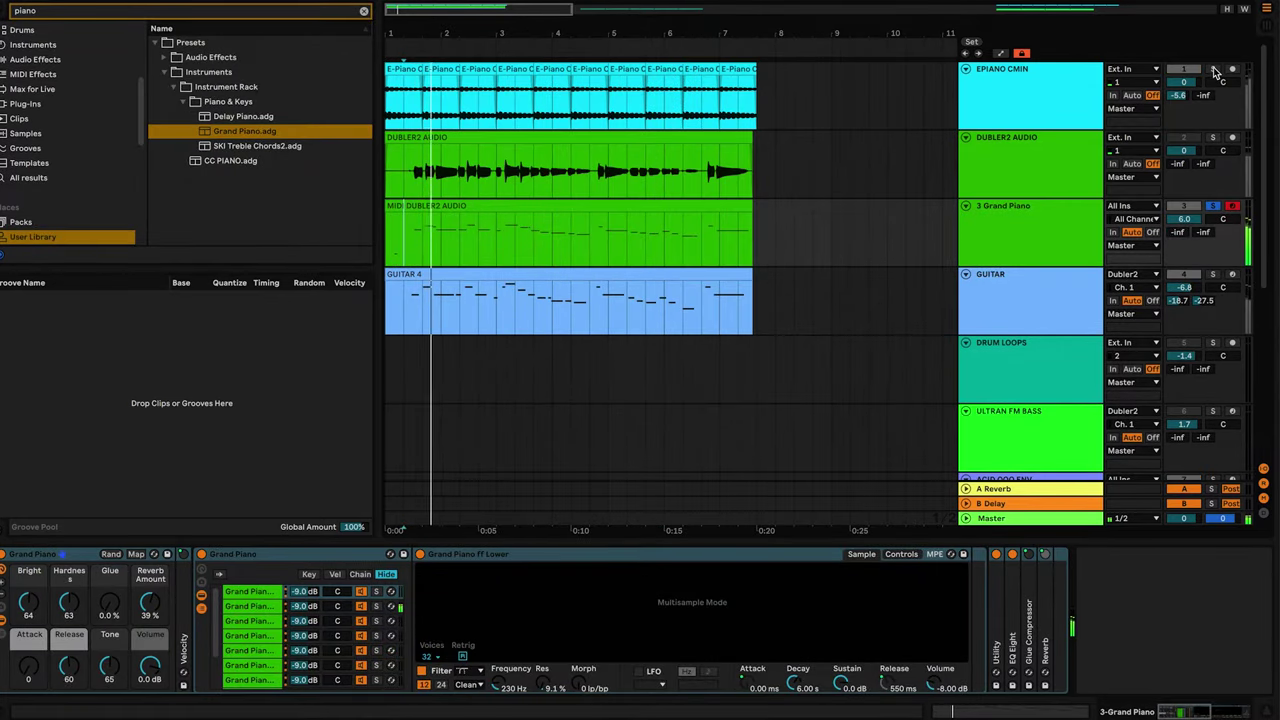
{"action": "left_click", "coordinate": [1213, 67]}
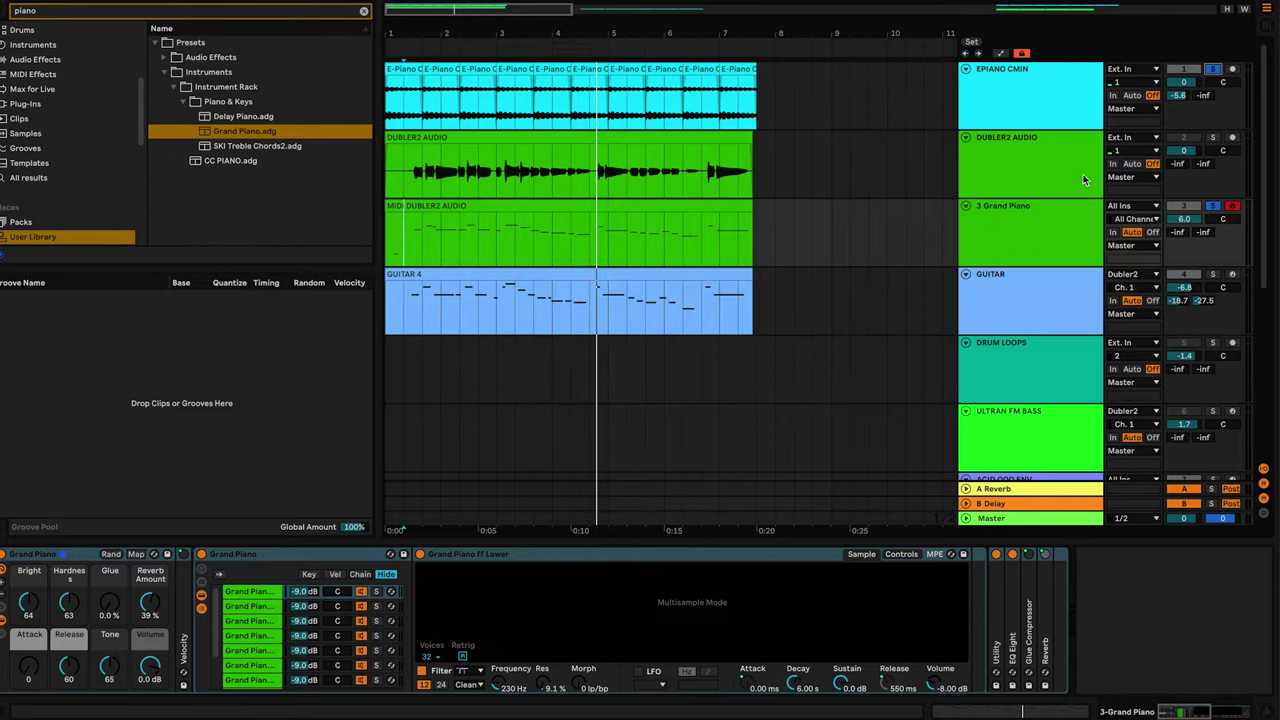
Step: Check Dubler 2, replay from near the start, unsolo 3 Grand Piano and open GUITAR 4's notes
{"action": "key", "text": "super+Tab"}
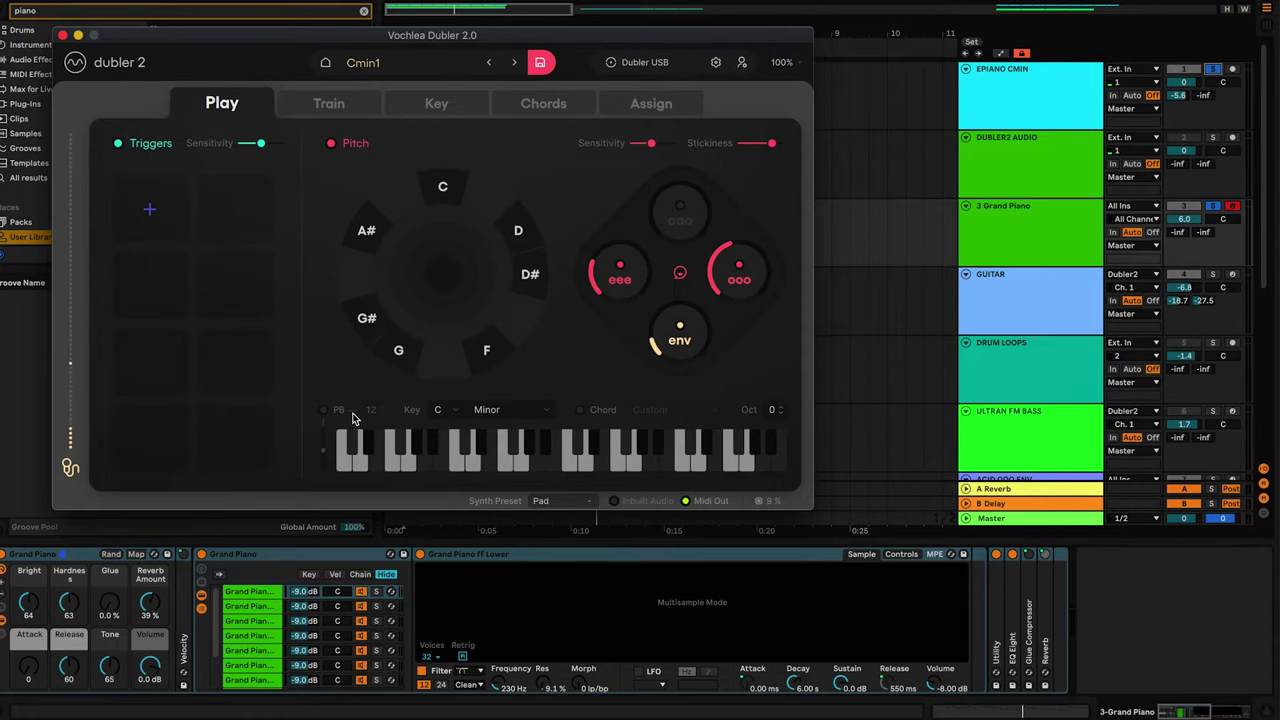
{"action": "left_click", "coordinate": [875, 292]}
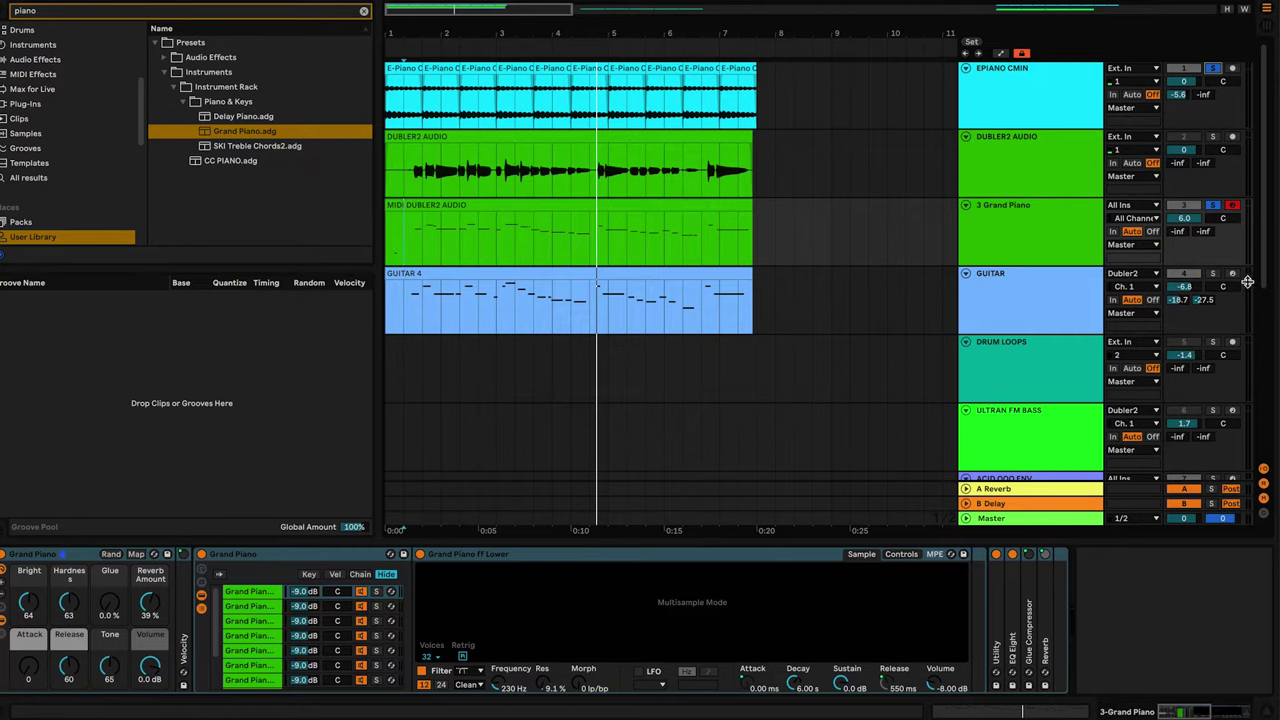
{"action": "key", "text": "space"}
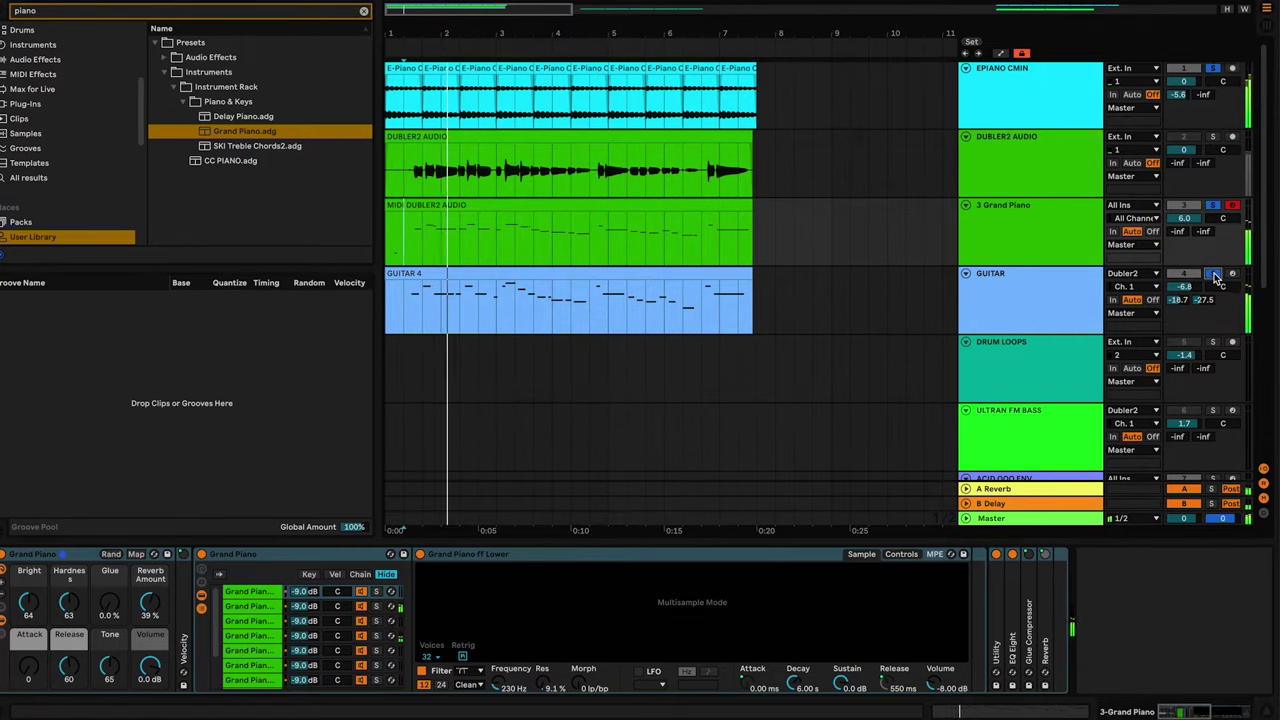
{"action": "left_click", "coordinate": [1213, 206]}
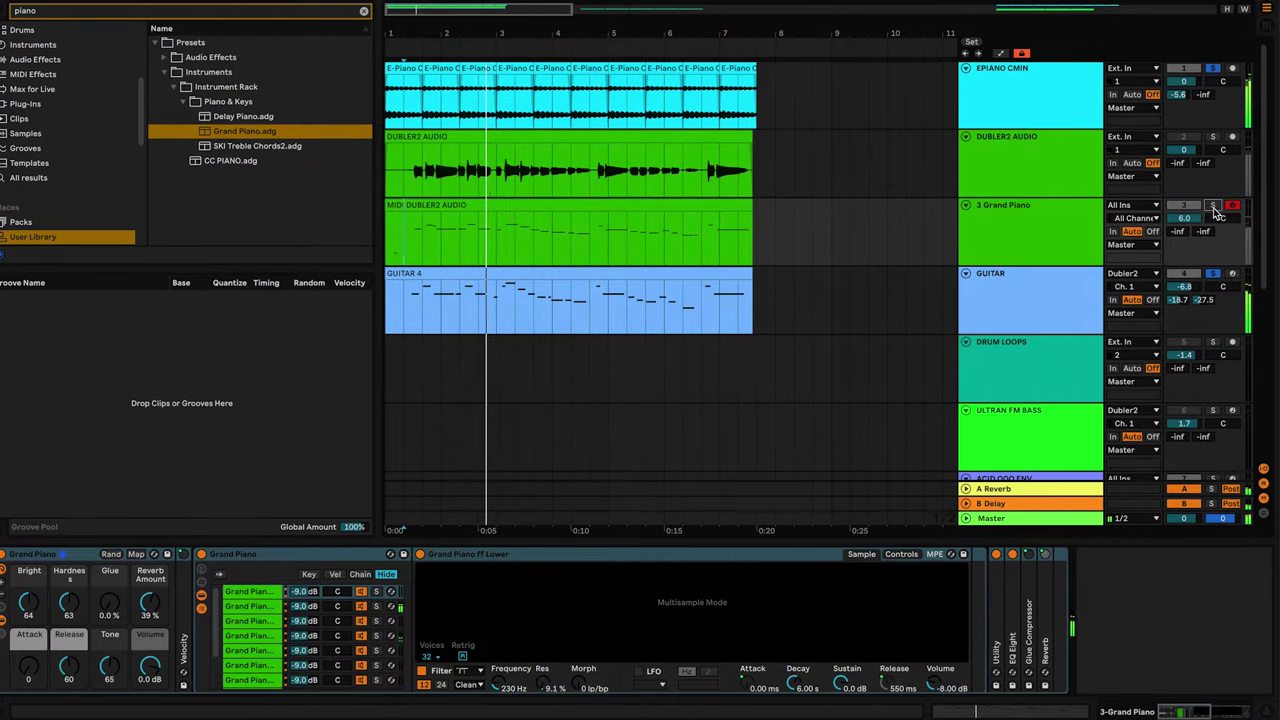
{"action": "double_click", "coordinate": [445, 300]}
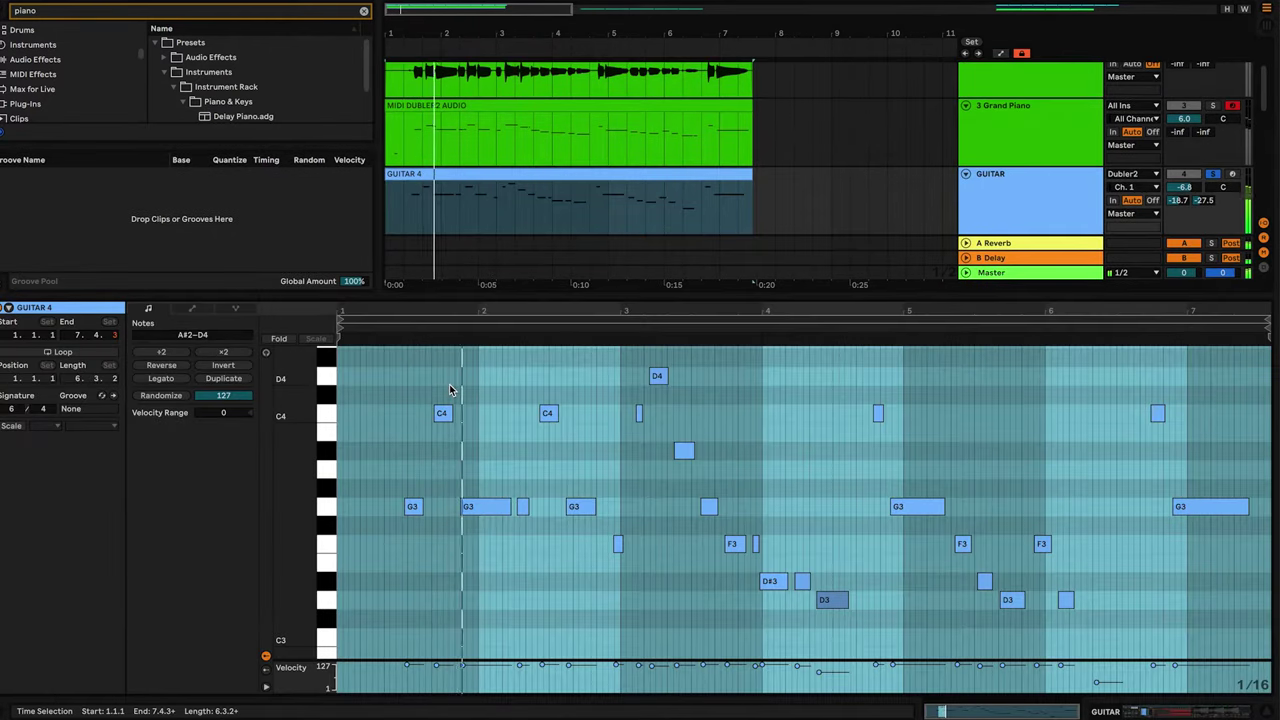
Step: Check the velocities of the D#3 and G3 notes in GUITAR 4, then close the note editor
{"action": "left_click", "coordinate": [502, 428]}
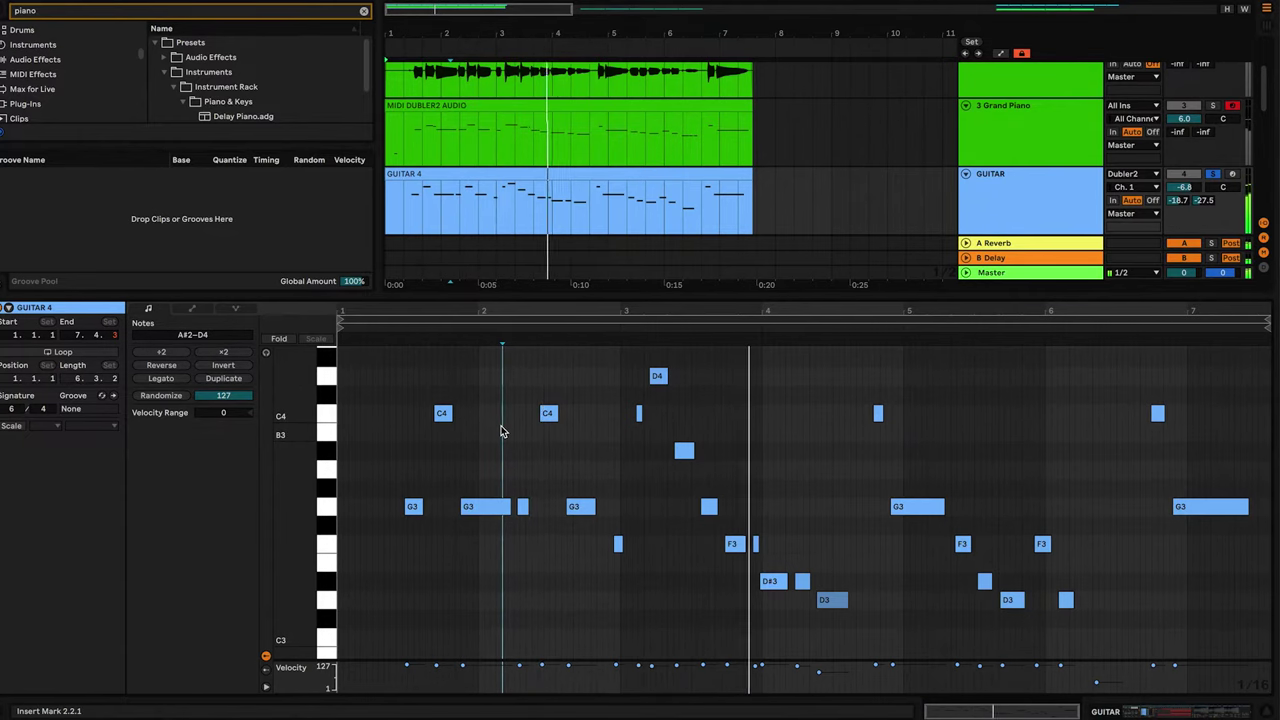
{"action": "left_click", "coordinate": [772, 581]}
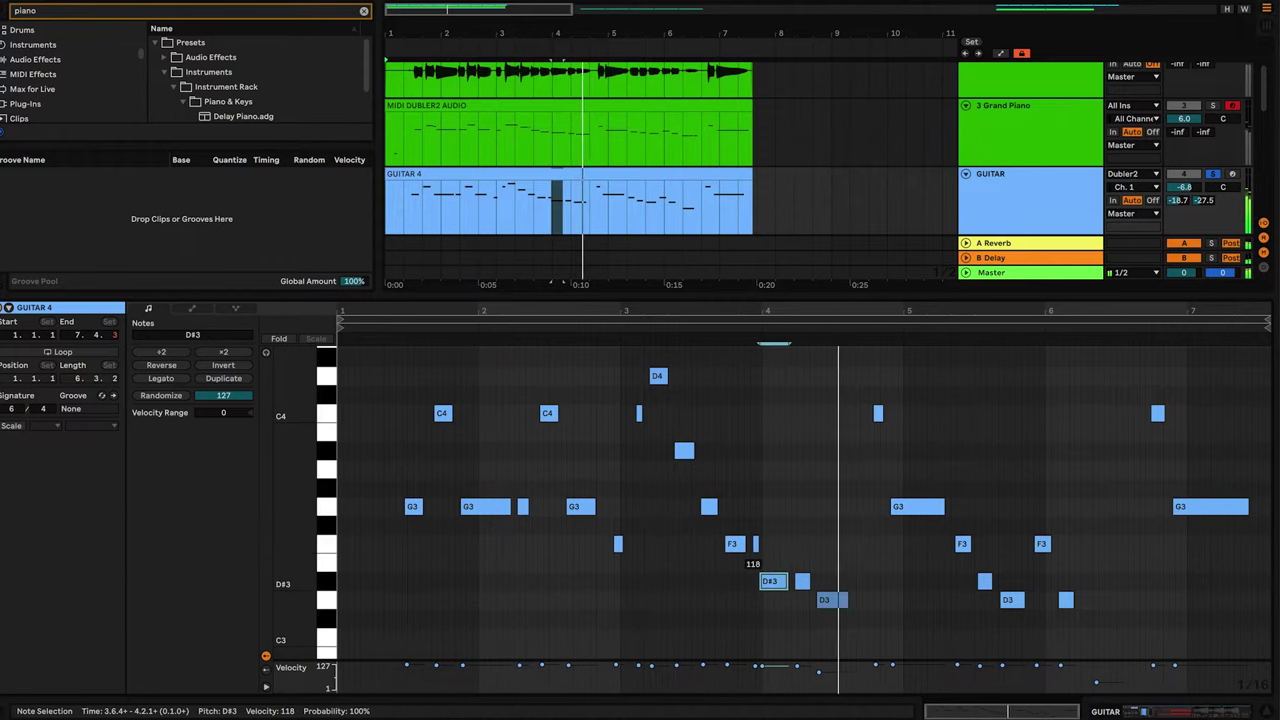
{"action": "left_click", "coordinate": [897, 506]}
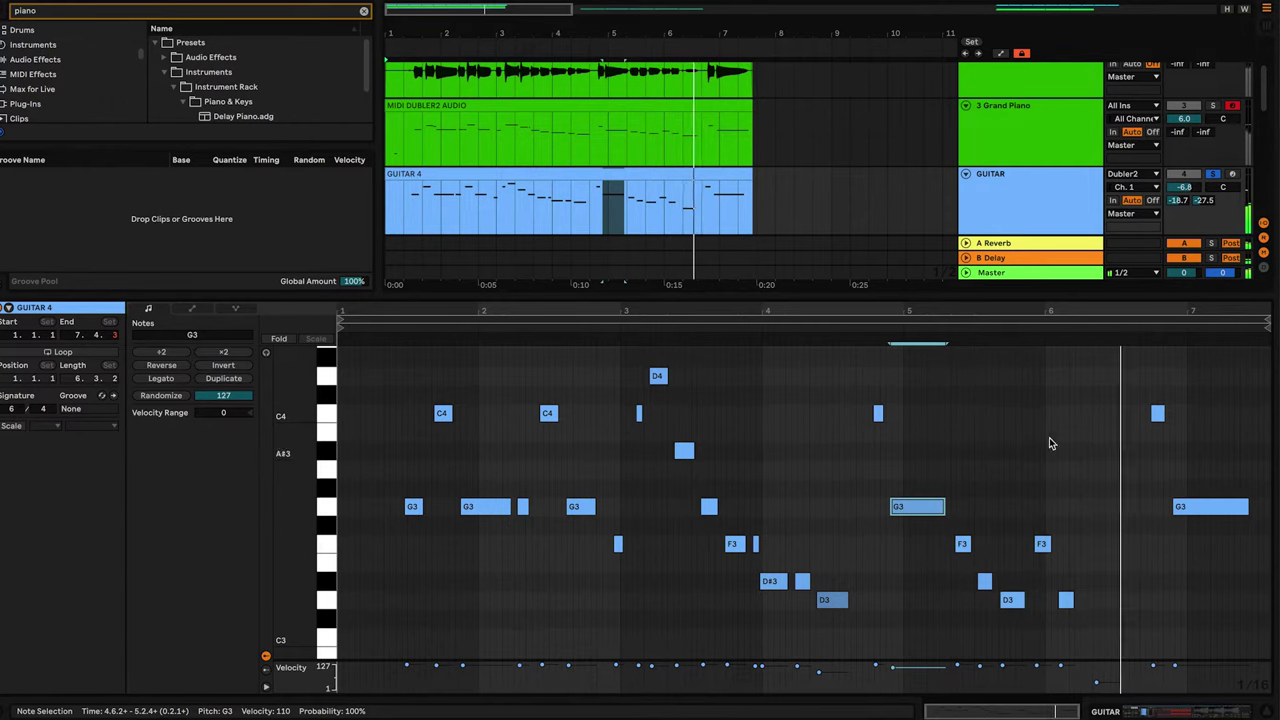
{"action": "double_click", "coordinate": [1075, 295]}
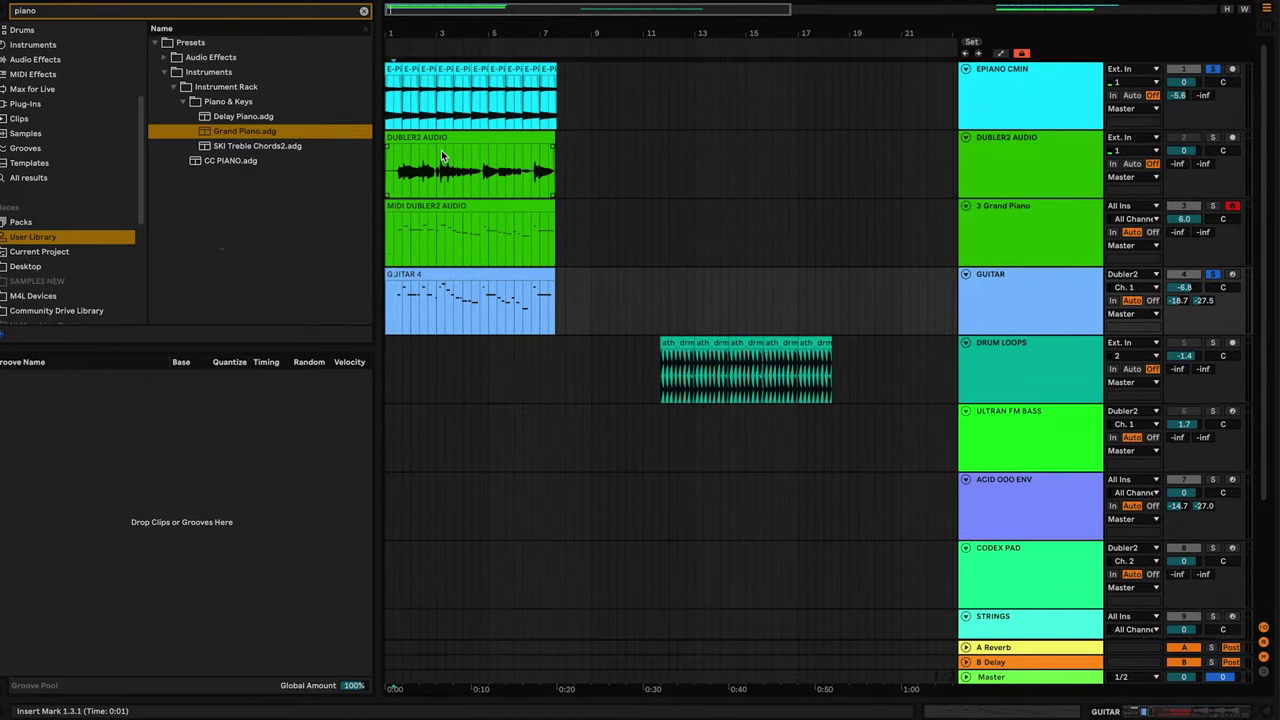
Step: Place the insert point at bar 11, check the Ultra Analog synth window, and select 3 Grand Piano
{"action": "scroll", "coordinate": [490, 193], "scroll_direction": "right", "scroll_amount": 4}
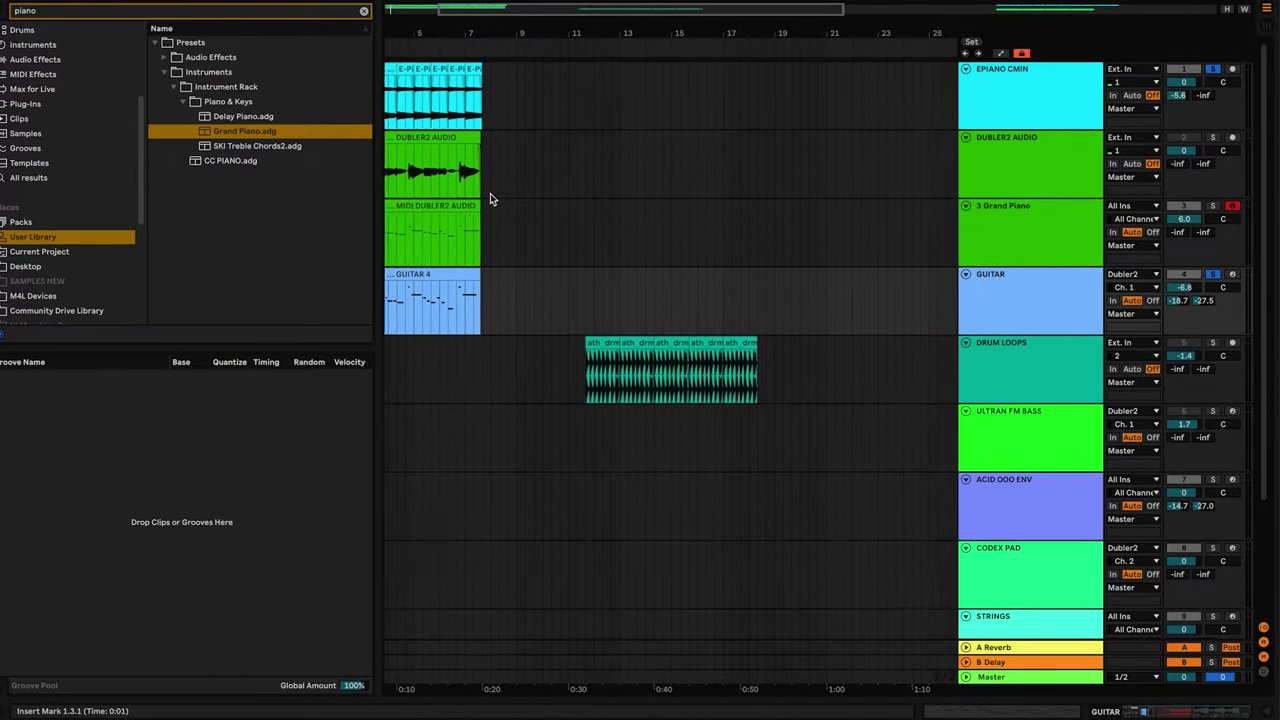
{"action": "scroll", "coordinate": [490, 197], "scroll_direction": "left", "scroll_amount": 1}
{"action": "left_click", "coordinate": [588, 232]}
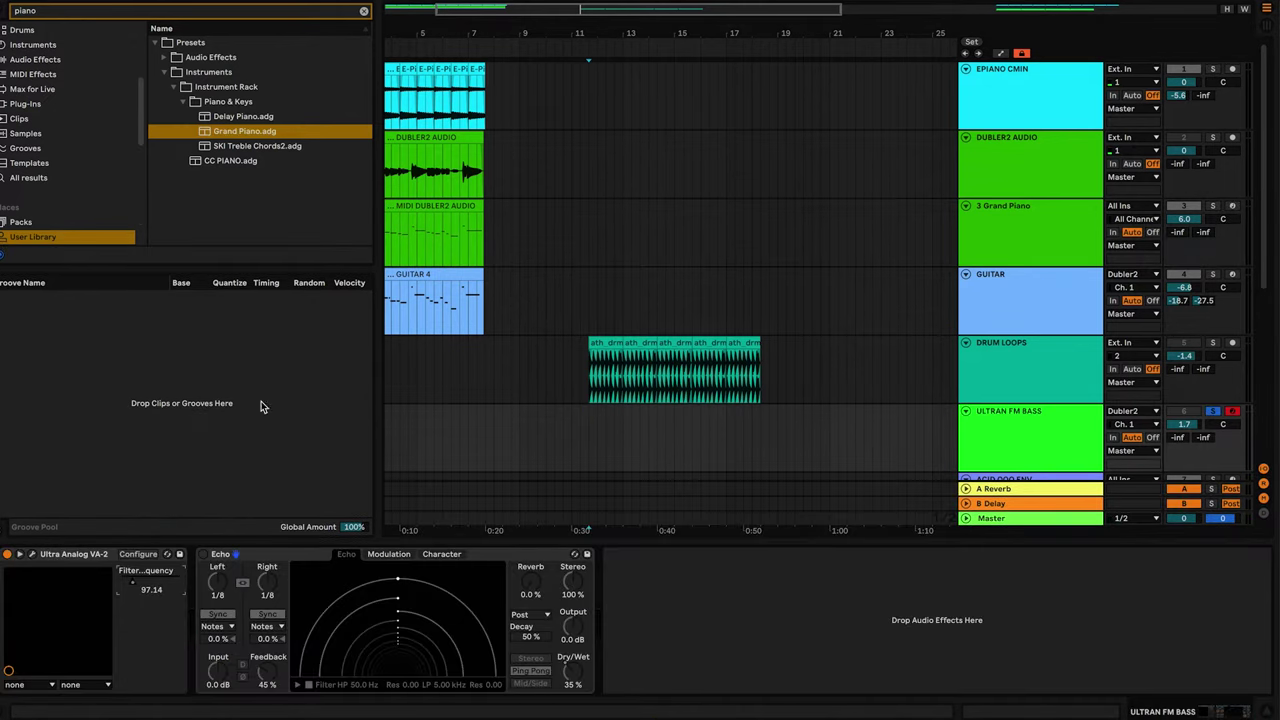
{"action": "left_click", "coordinate": [32, 555]}
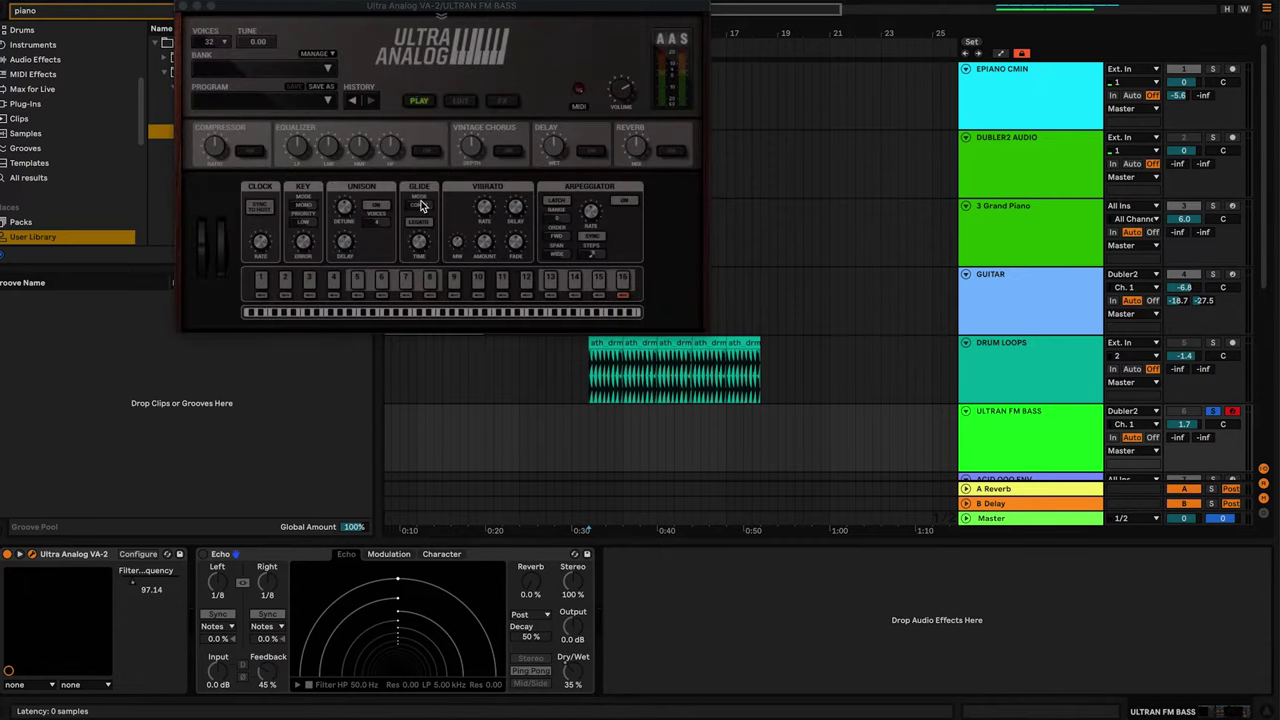
{"action": "left_click", "coordinate": [187, 6]}
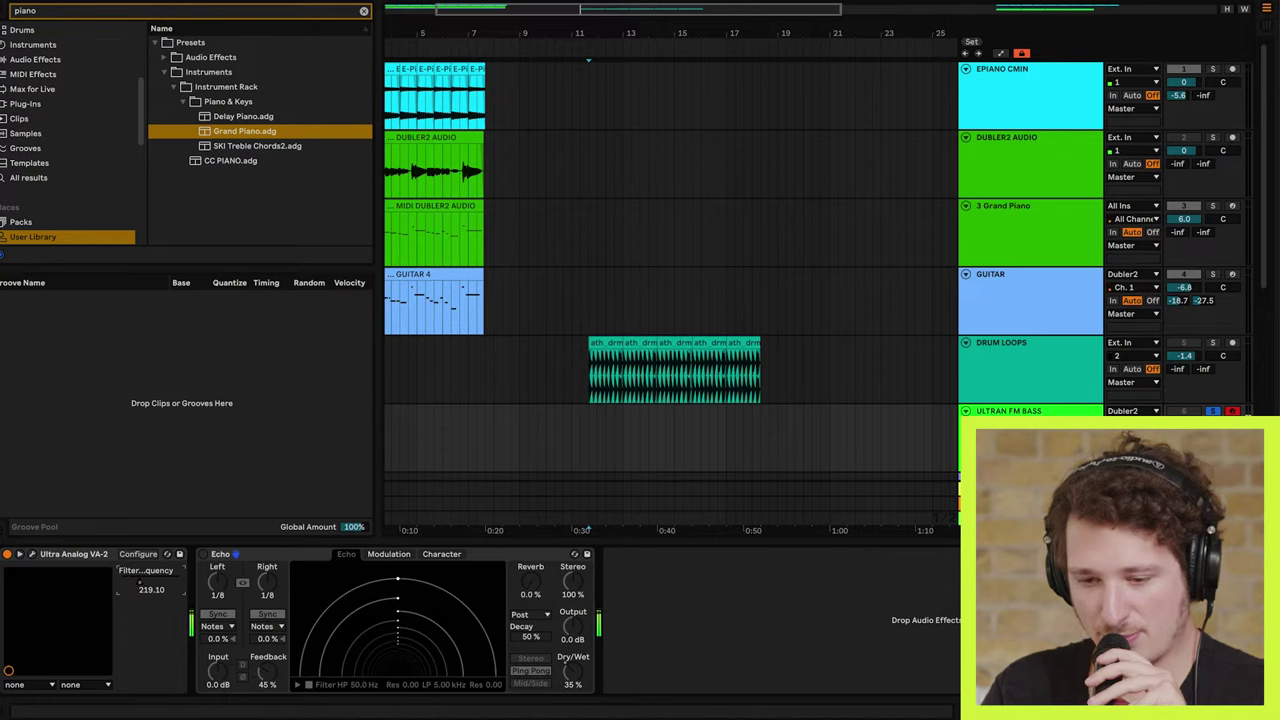
{"action": "left_click", "coordinate": [597, 225]}
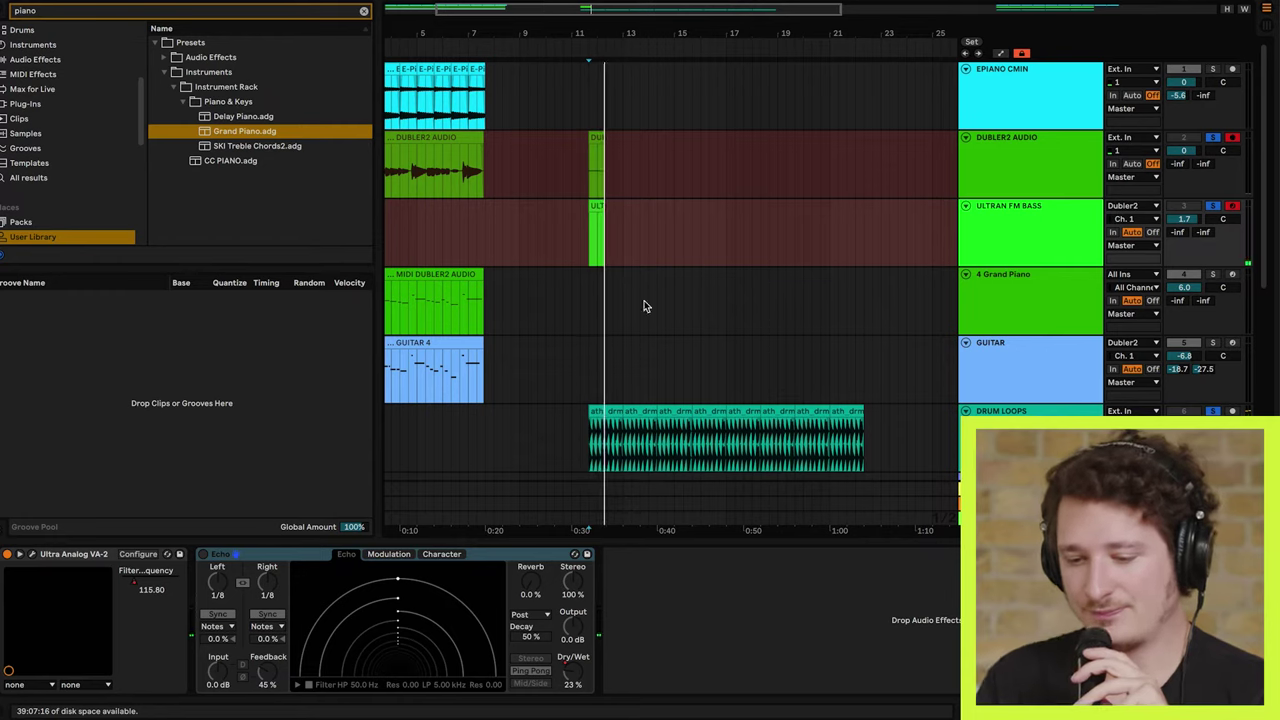
{"action": "key", "text": "super+Tab"}
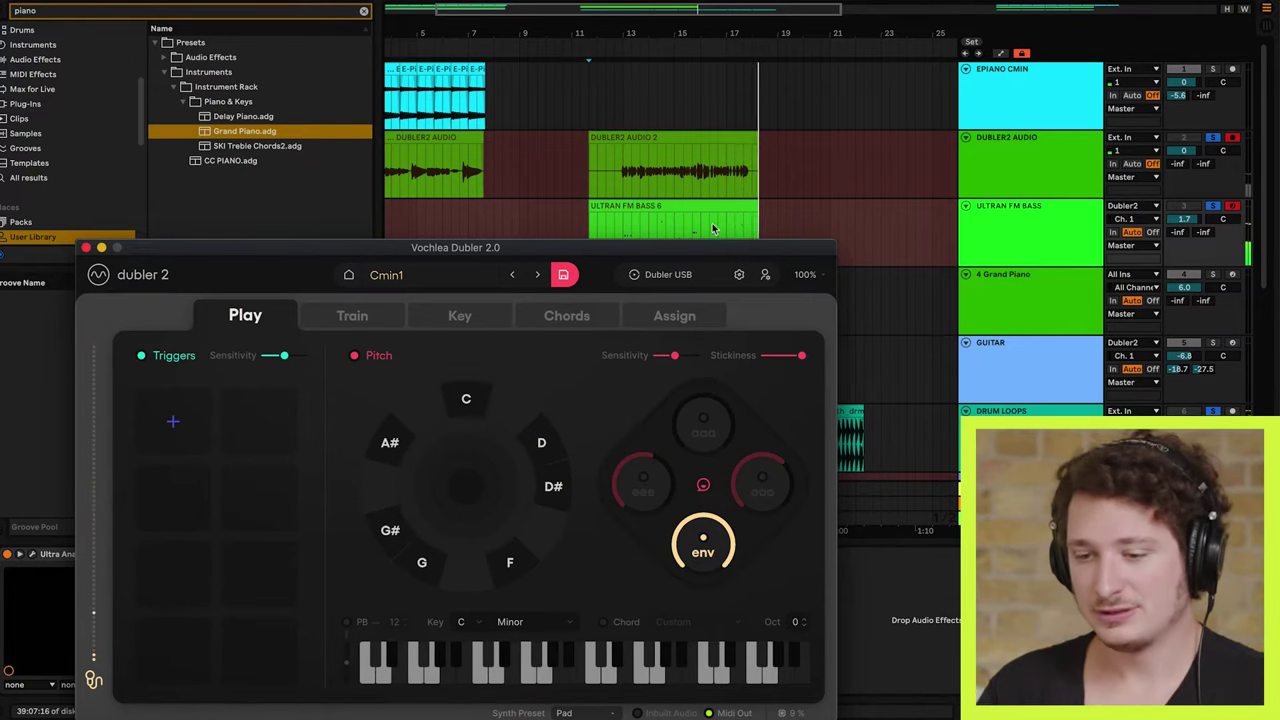
Step: Stop recording and convert the DUBLER2 AUDIO 2 clip's melody to a new MIDI track
{"action": "left_click", "coordinate": [668, 170]}
{"action": "left_click", "coordinate": [617, 221]}
{"action": "key", "text": "space"}
{"action": "right_click", "coordinate": [657, 142]}
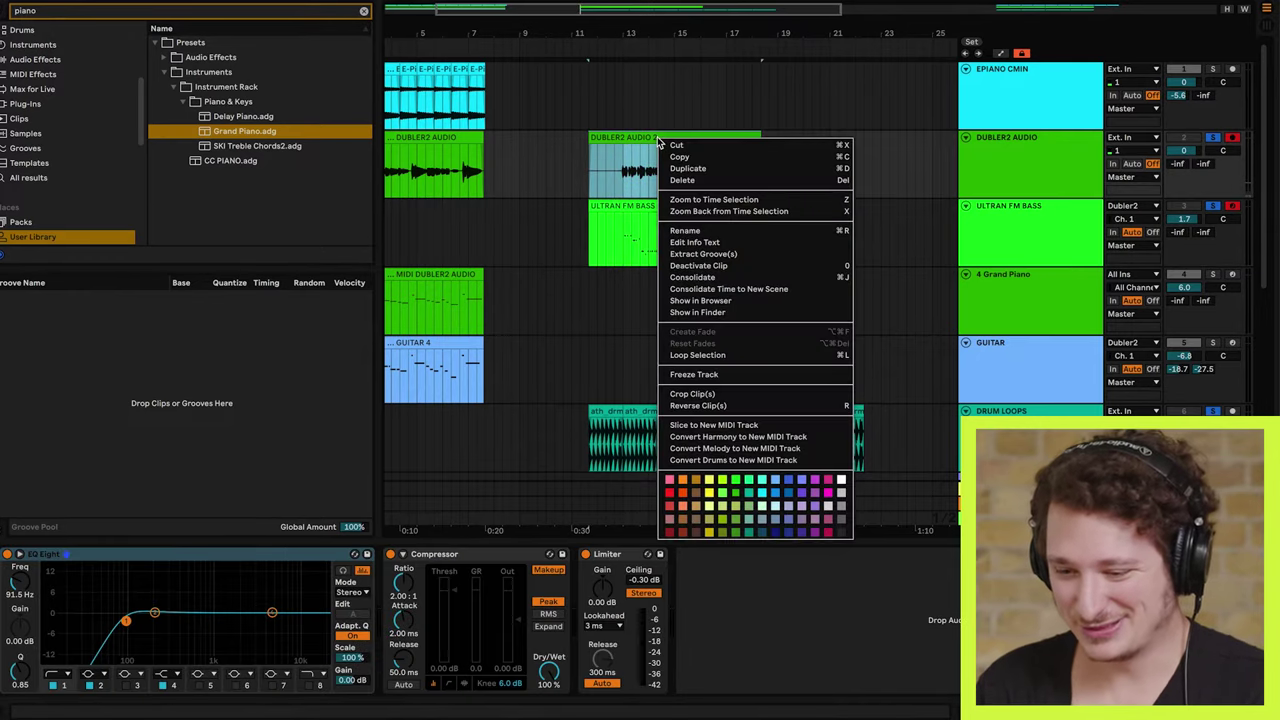
{"action": "left_click", "coordinate": [738, 448]}
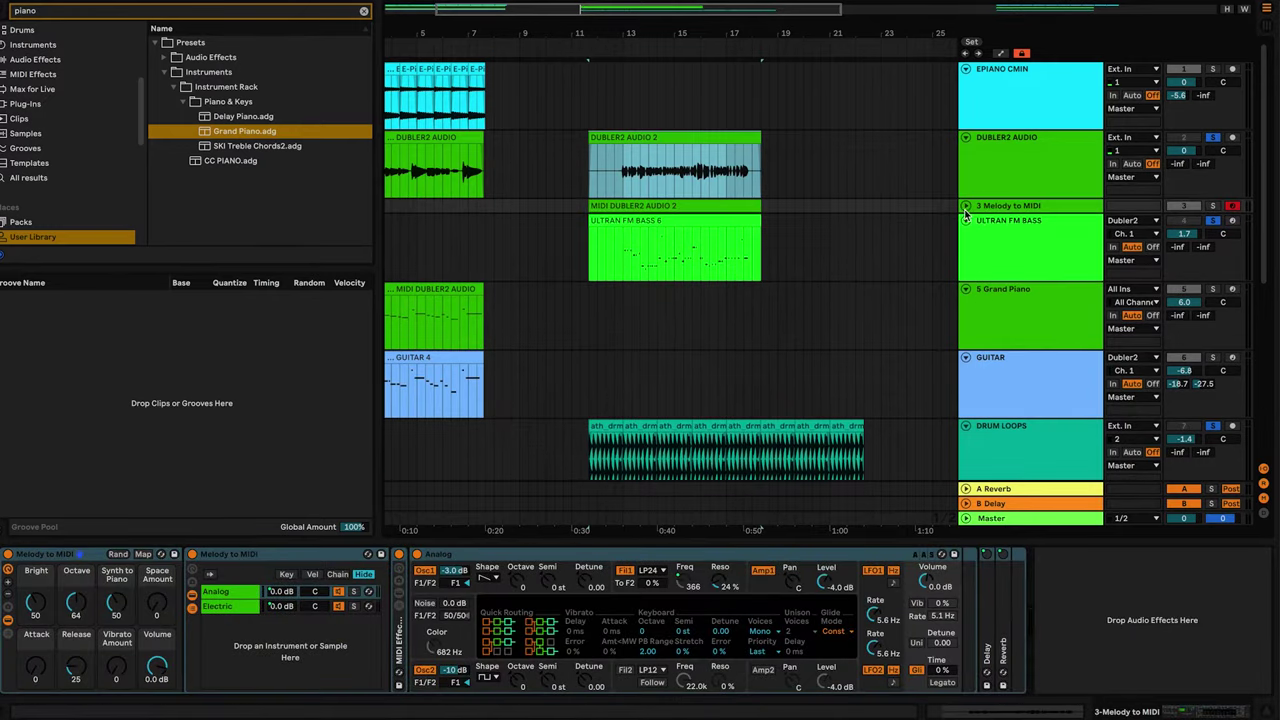
Step: Move the converted MIDI clip onto the Grand Piano track and show that track's devices
{"action": "left_click", "coordinate": [965, 207]}
{"action": "left_click_drag", "start_coordinate": [662, 212], "coordinate": [666, 362]}
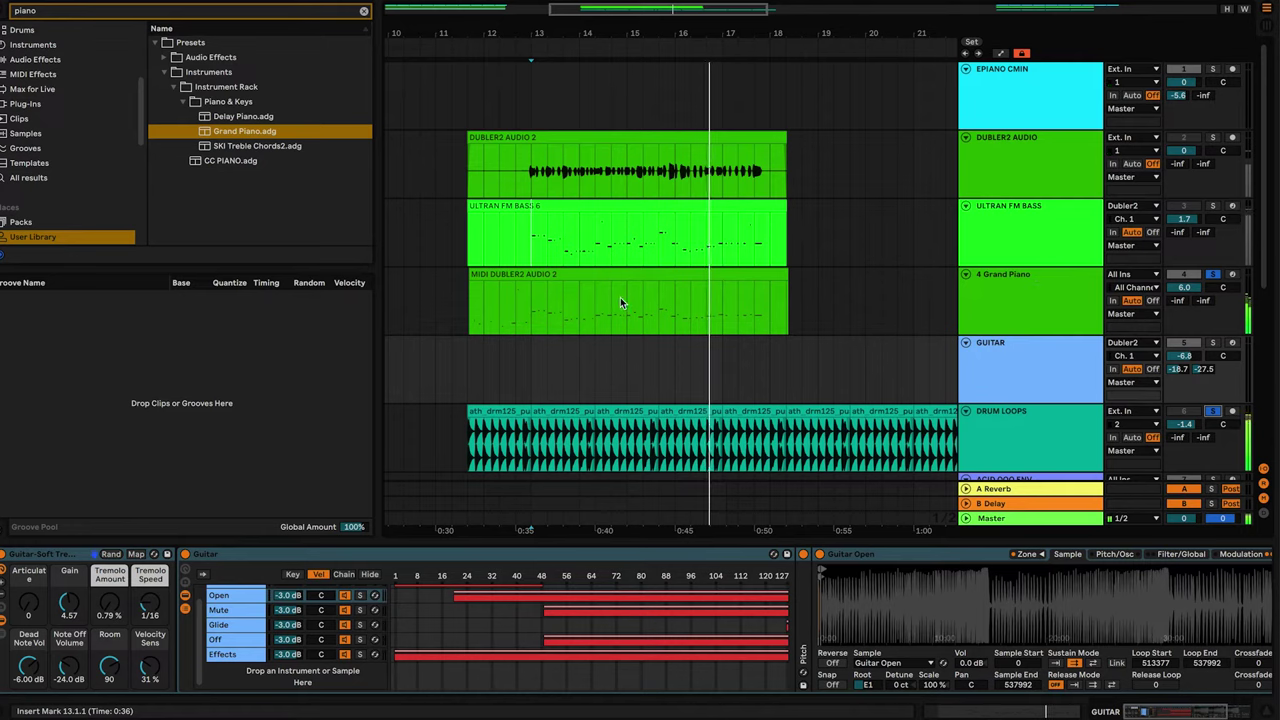
{"action": "left_click", "coordinate": [549, 306]}
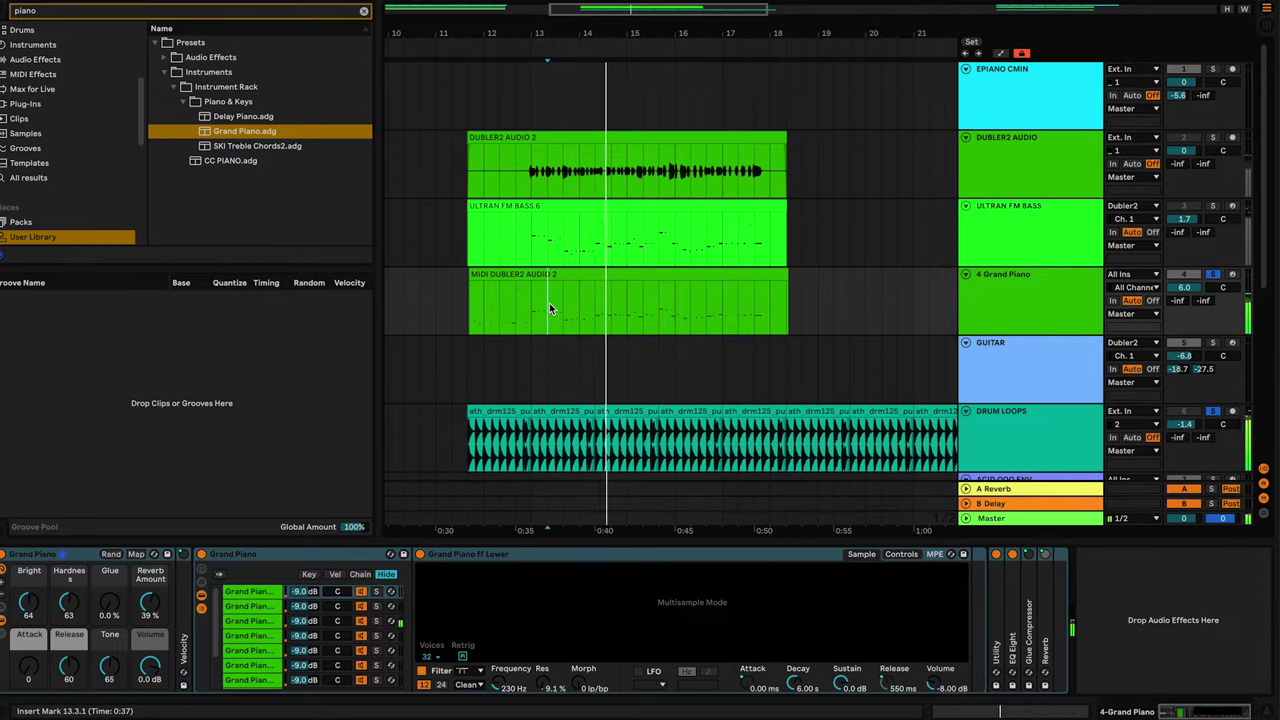
{"action": "left_click", "coordinate": [990, 313]}
{"action": "left_click", "coordinate": [990, 307]}
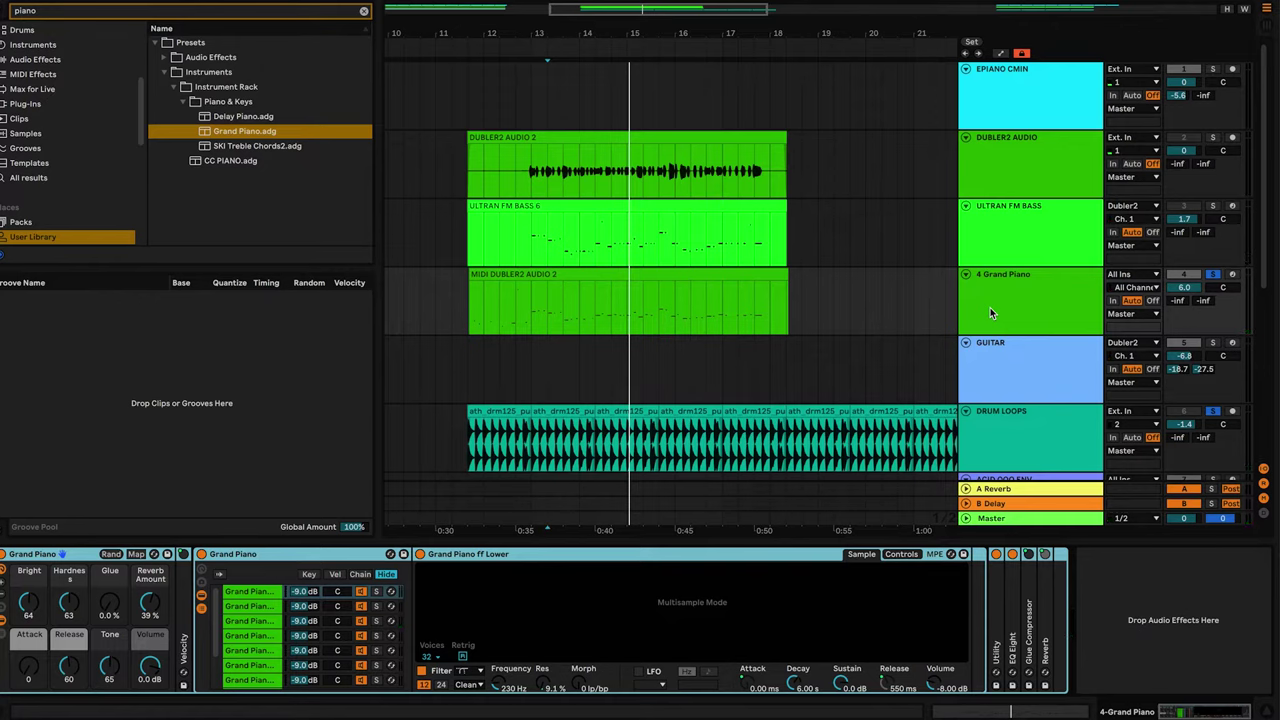
Step: Search the browser for 'scale' and add the Minor Scale MIDI effect before the Grand Piano rack
{"action": "left_click", "coordinate": [183, 10]}
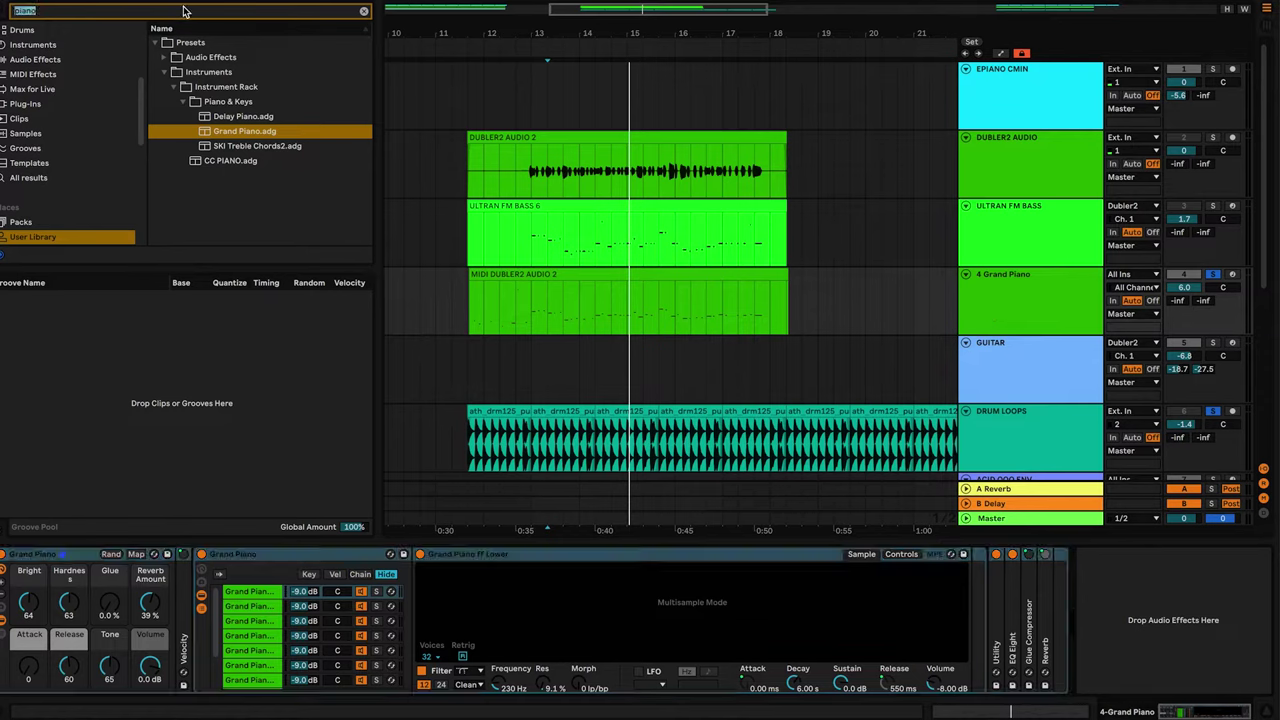
{"action": "type", "text": "scale"}
{"action": "left_click", "coordinate": [174, 76]}
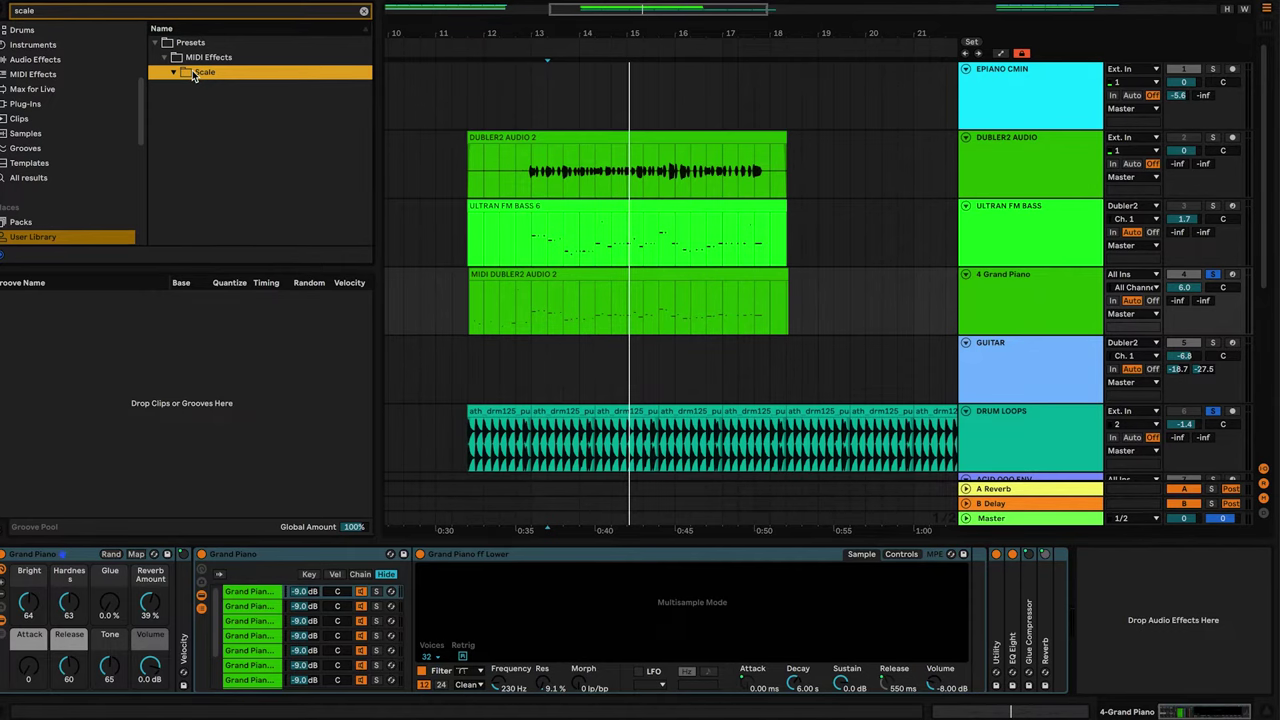
{"action": "left_click", "coordinate": [174, 72]}
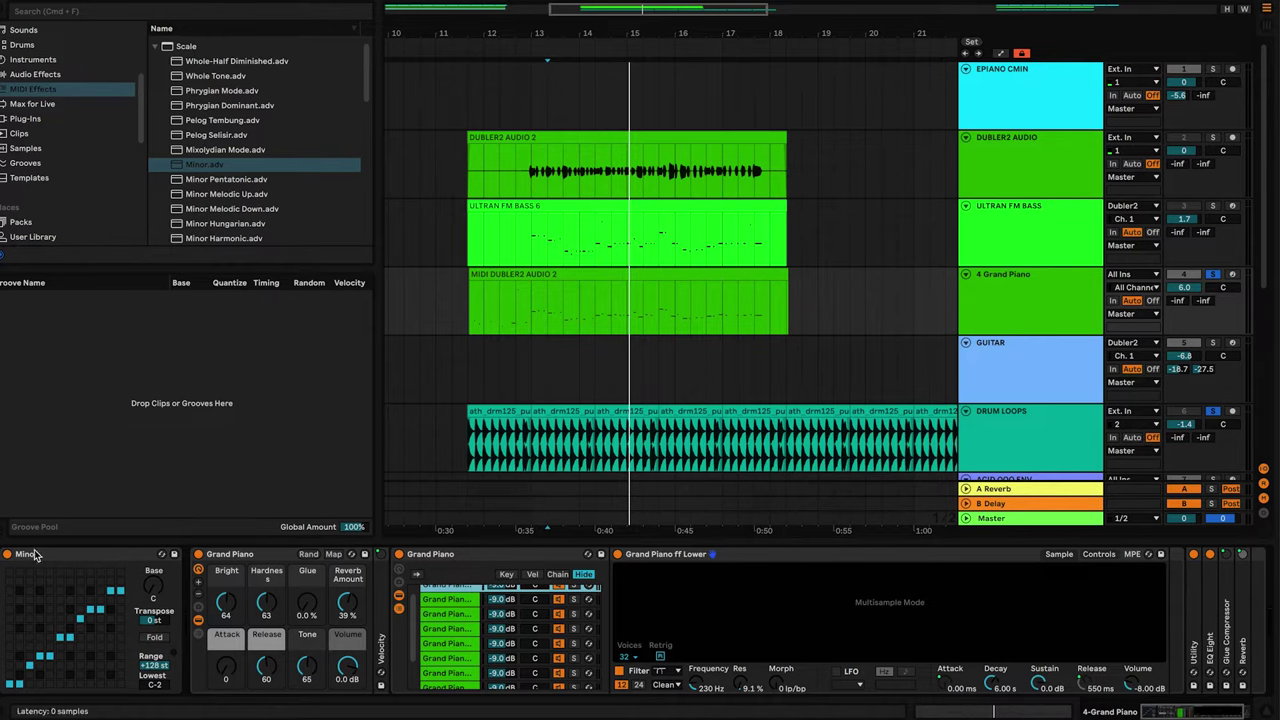
Step: Select the ULTRAN FM BASS clip and play back from the insert mark
{"action": "left_click", "coordinate": [528, 234]}
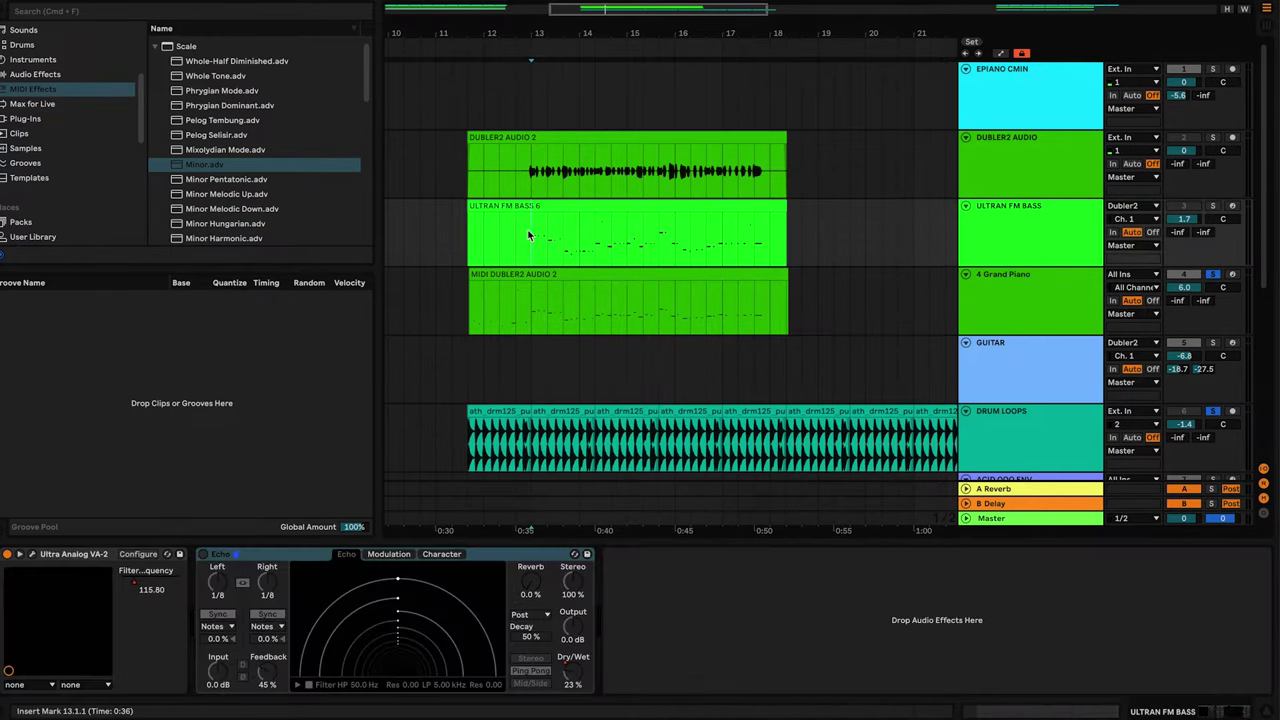
{"action": "key", "text": "space"}
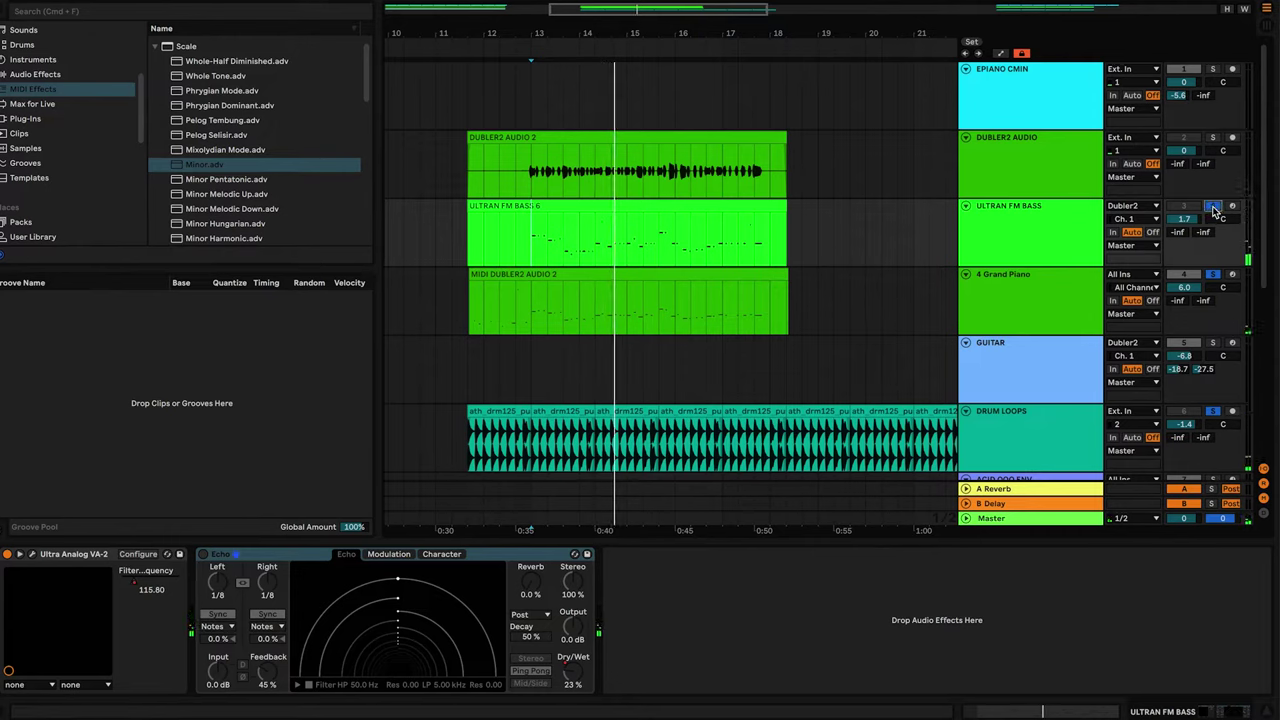
{"action": "key", "text": "space"}
{"action": "key", "text": "space"}
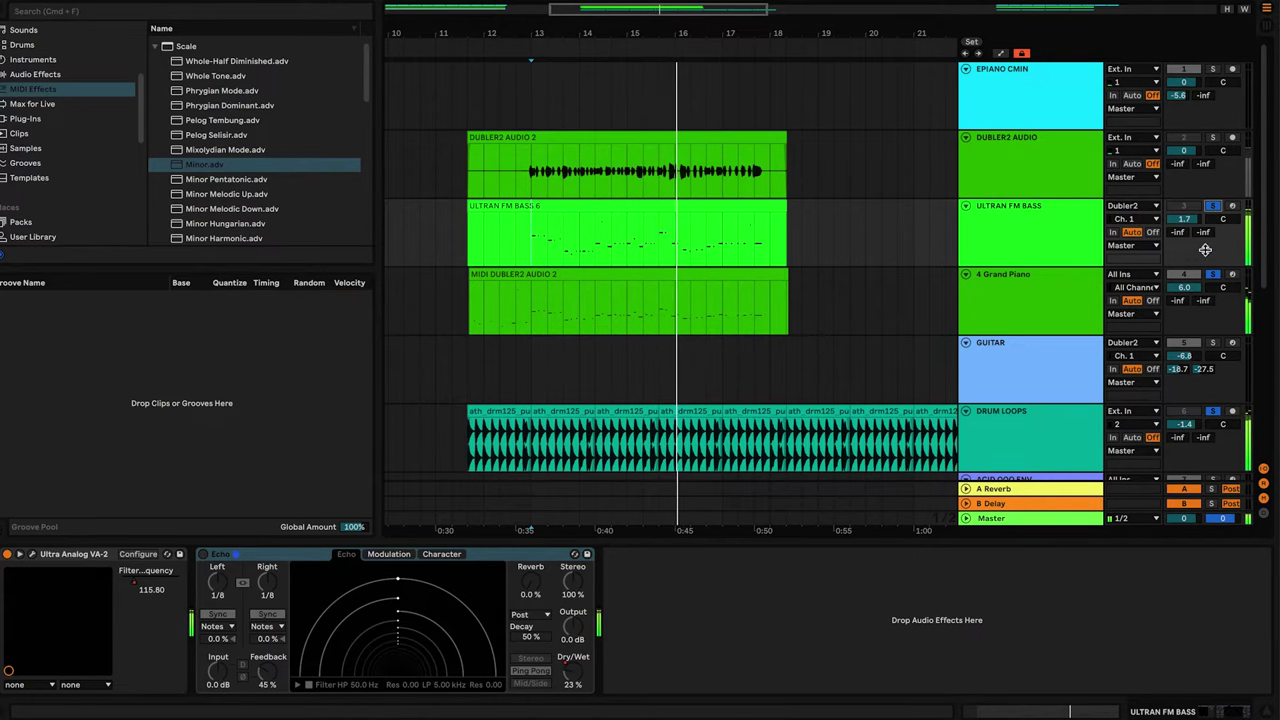
Step: Solo ULTRAN FM BASS instead of Grand Piano and start playback
{"action": "left_click", "coordinate": [533, 323]}
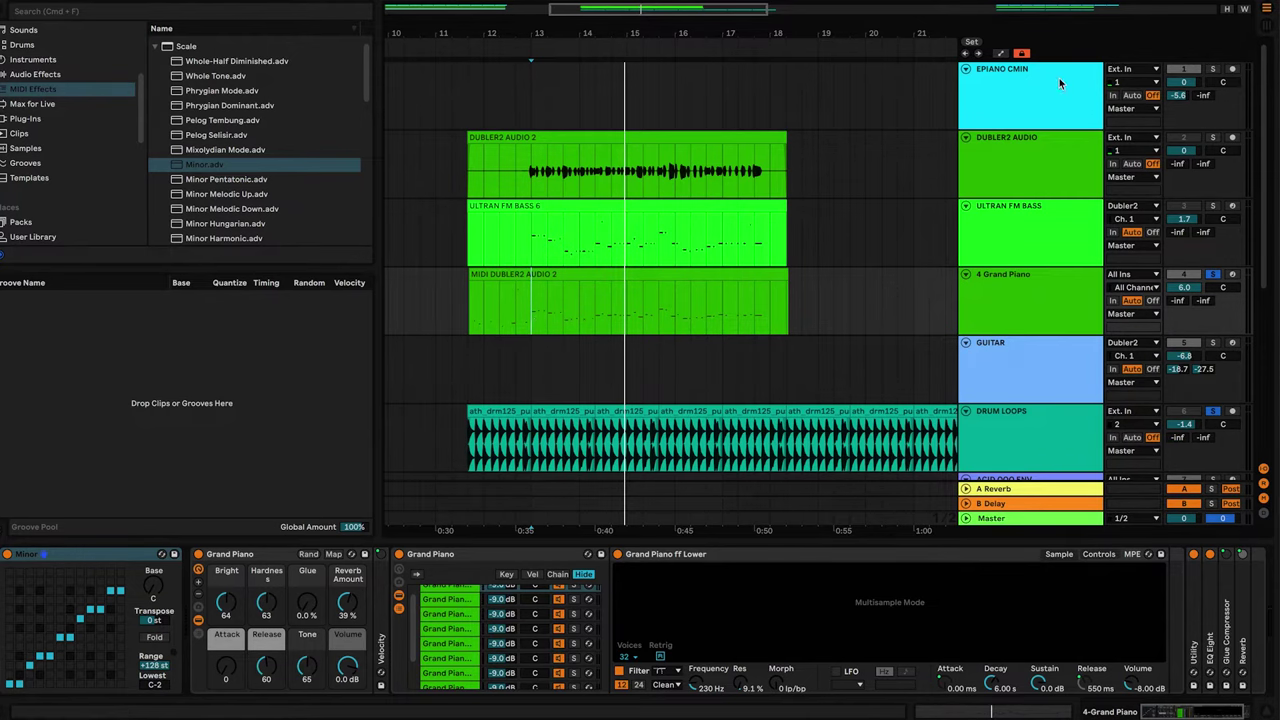
{"action": "left_click", "coordinate": [1076, 143]}
{"action": "left_click", "coordinate": [1212, 205]}
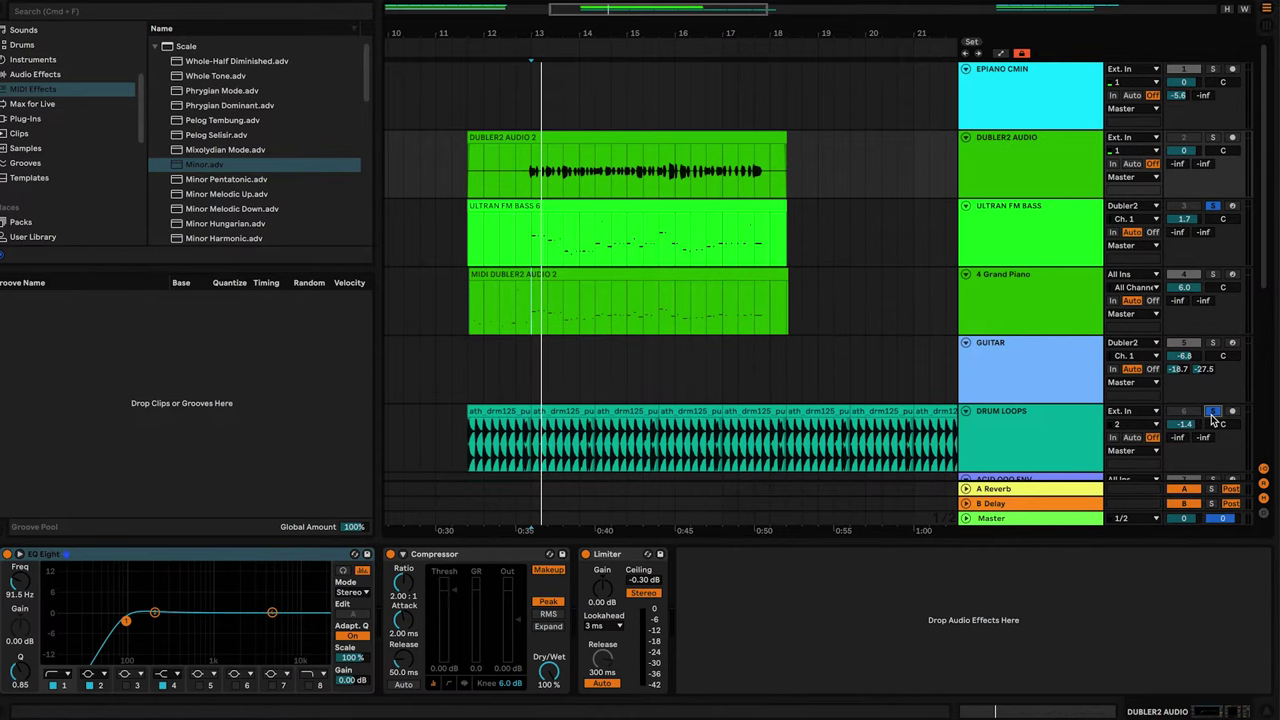
{"action": "key", "text": "space"}
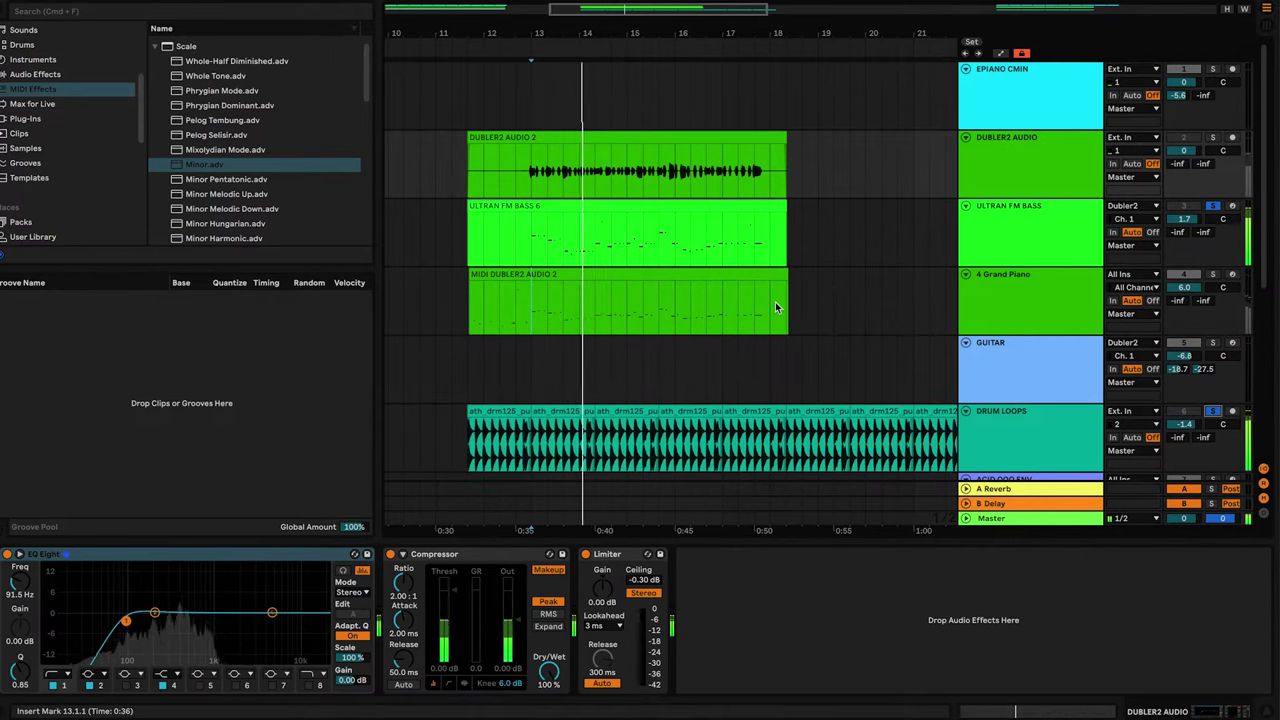
Step: Open the ULTRAN FM BASS 6 clip in the note editor and select all its notes
{"action": "left_click", "coordinate": [704, 205]}
{"action": "double_click", "coordinate": [704, 205]}
{"action": "key", "text": "super+a"}
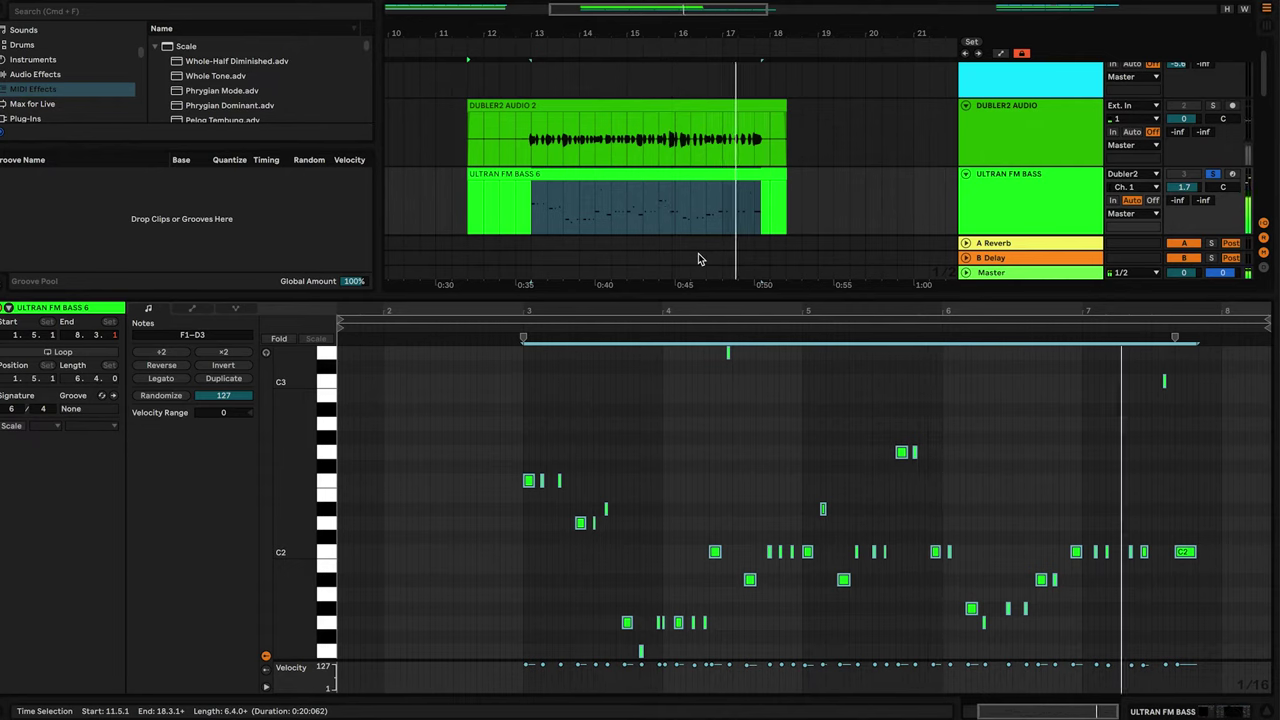
Step: Stop playback, hide the clip editor, and zoom out to show bars 1 to 45
{"action": "left_click", "coordinate": [643, 289]}
{"action": "key", "text": "alt+super+l"}
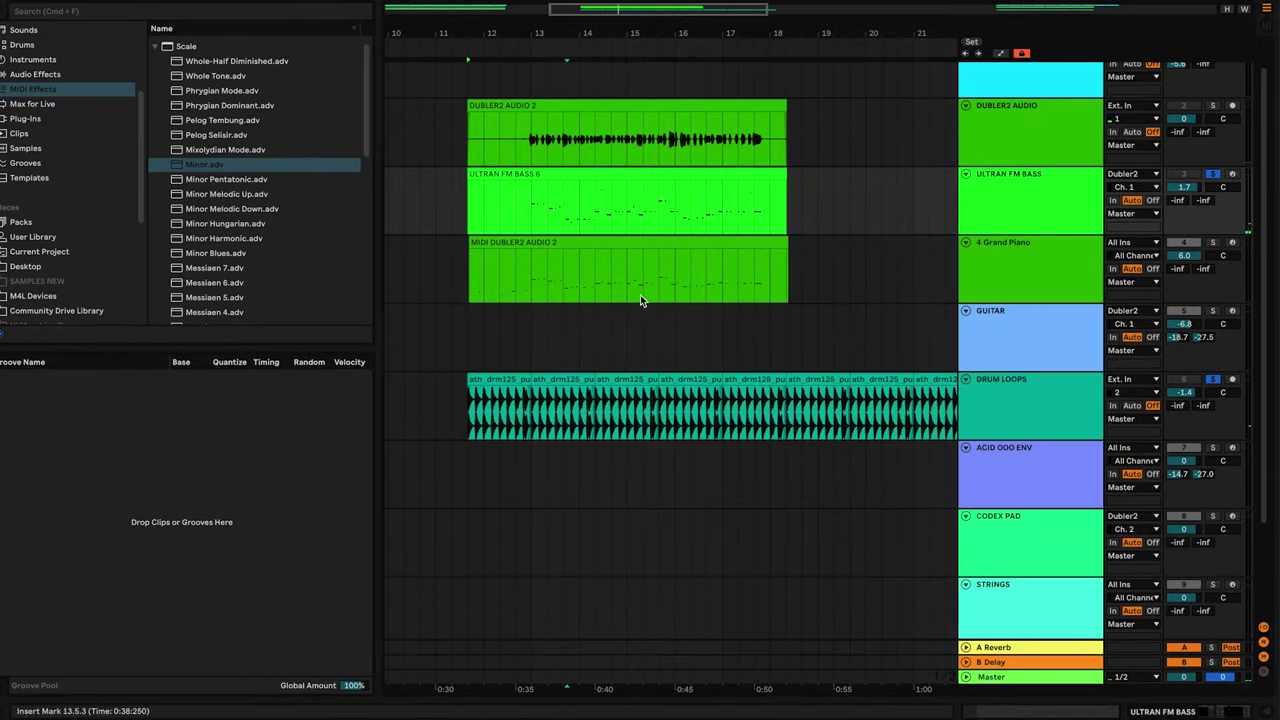
{"action": "left_click_drag", "start_coordinate": [637, 20], "coordinate": [537, 170]}
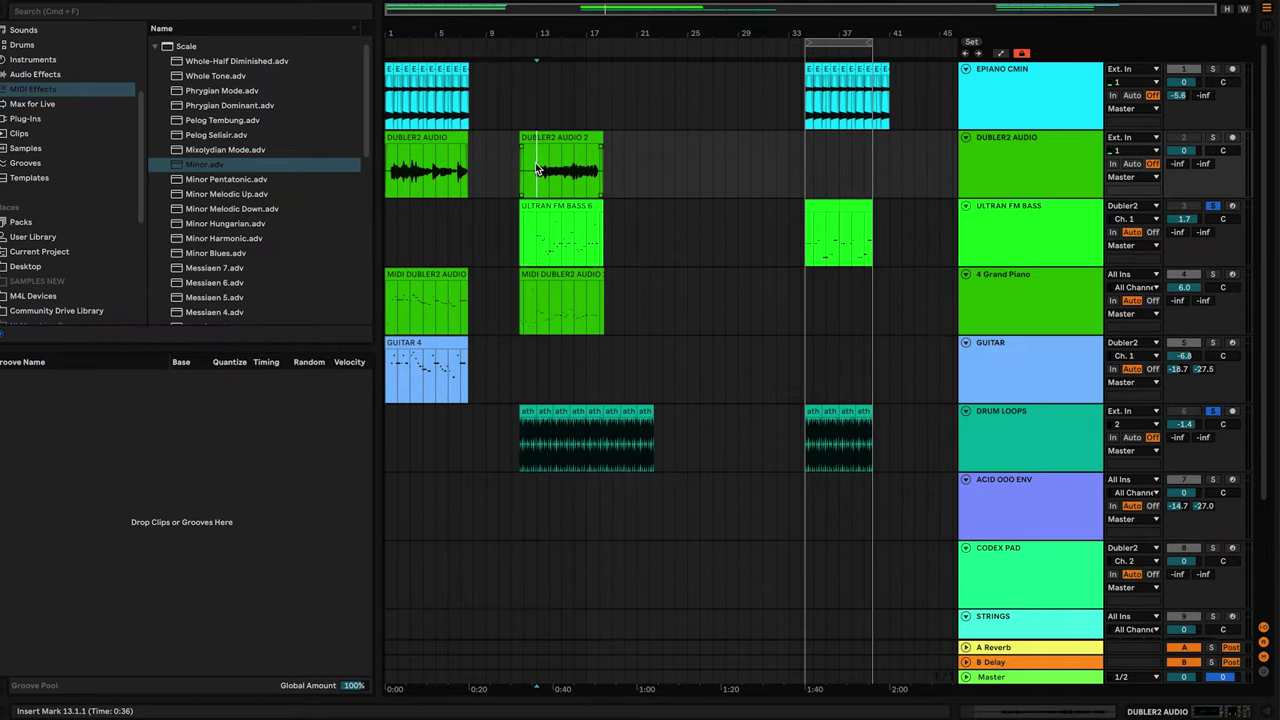
Step: Briefly check the Dubler 2 window, then select the EPIANO CMIN track
{"action": "key", "text": "super+Tab"}
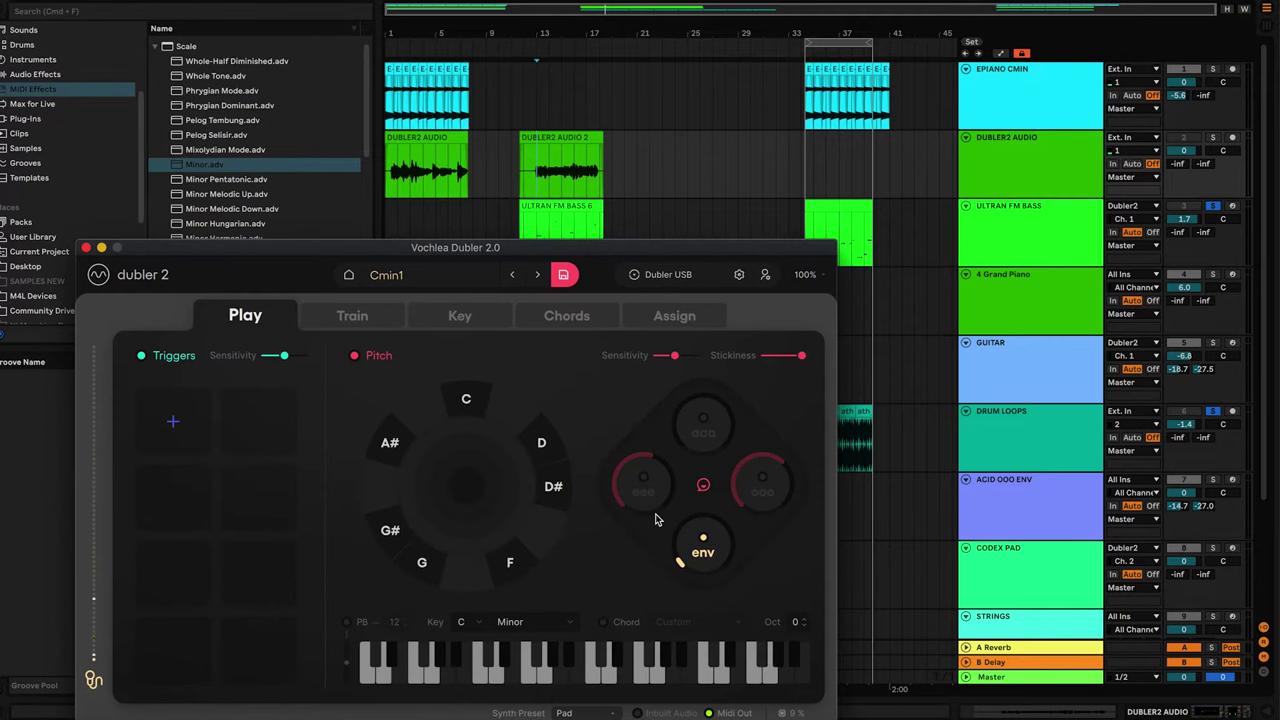
{"action": "key", "text": "super+Tab"}
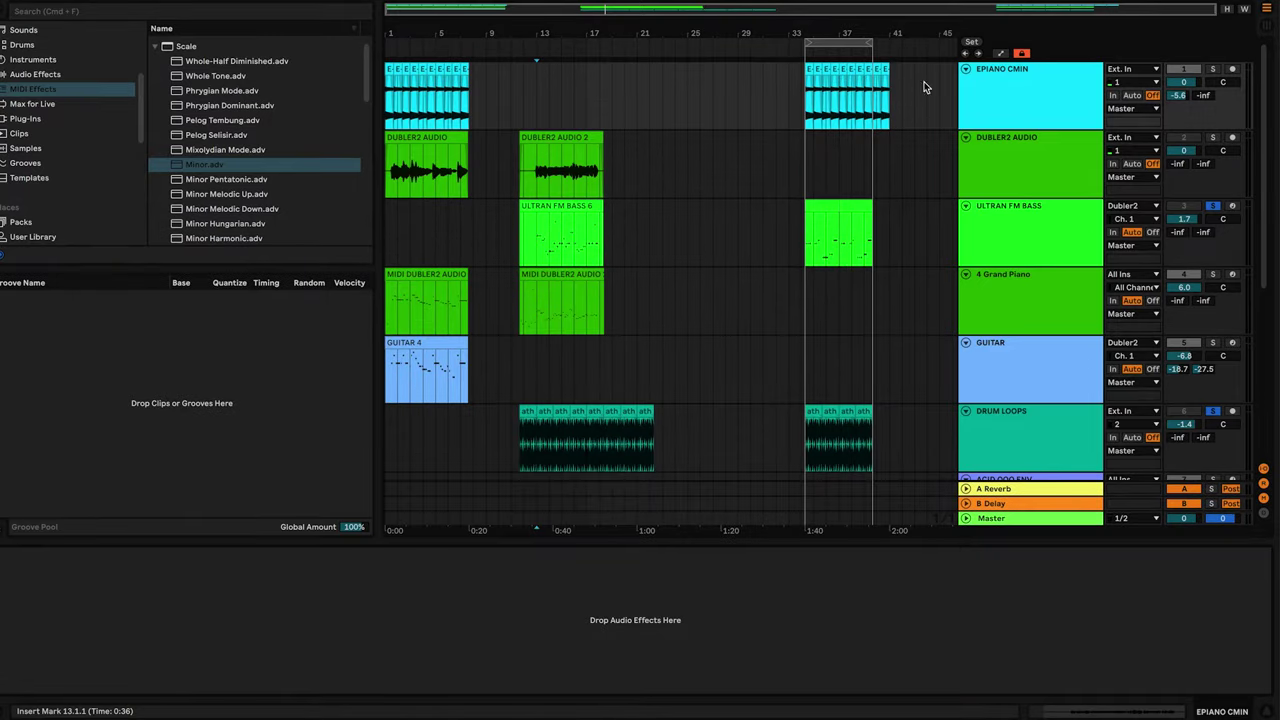
{"action": "left_click", "coordinate": [1024, 80]}
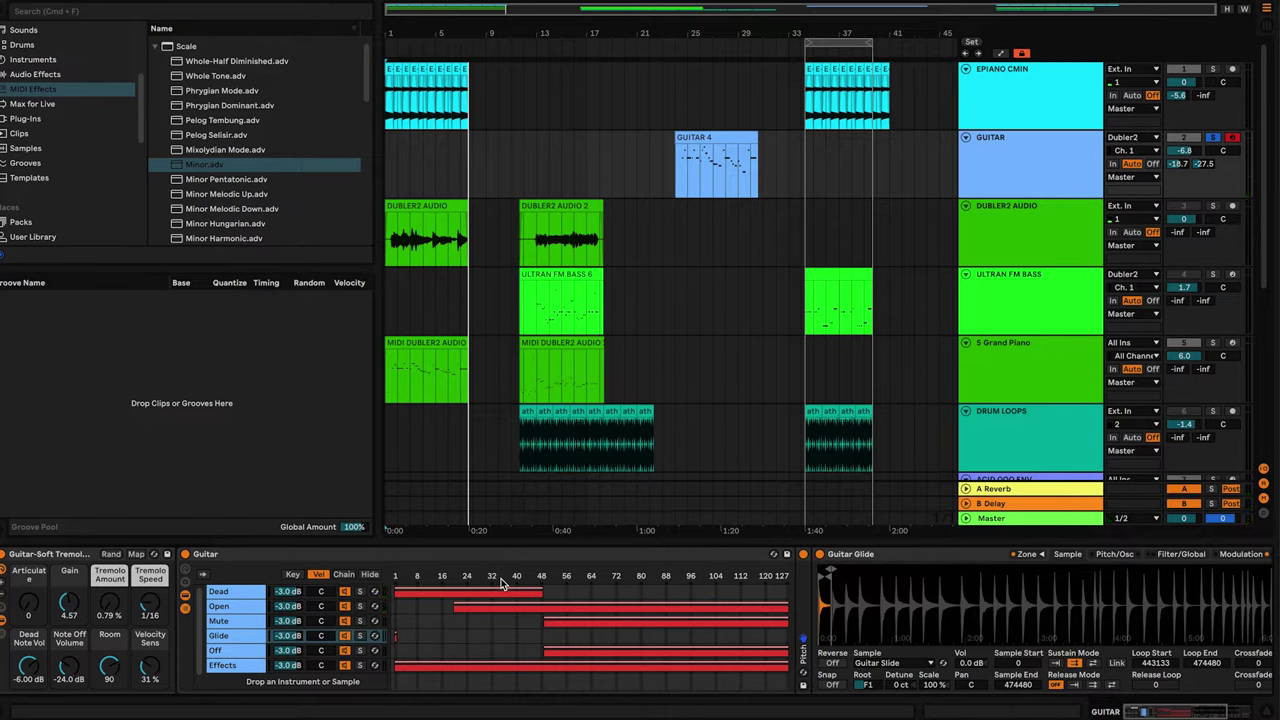
Step: Select the Guitar rack's Tremolo Amount in MIDI Map mode, then bring Dubler 2 forward
{"action": "key", "text": "super+m"}
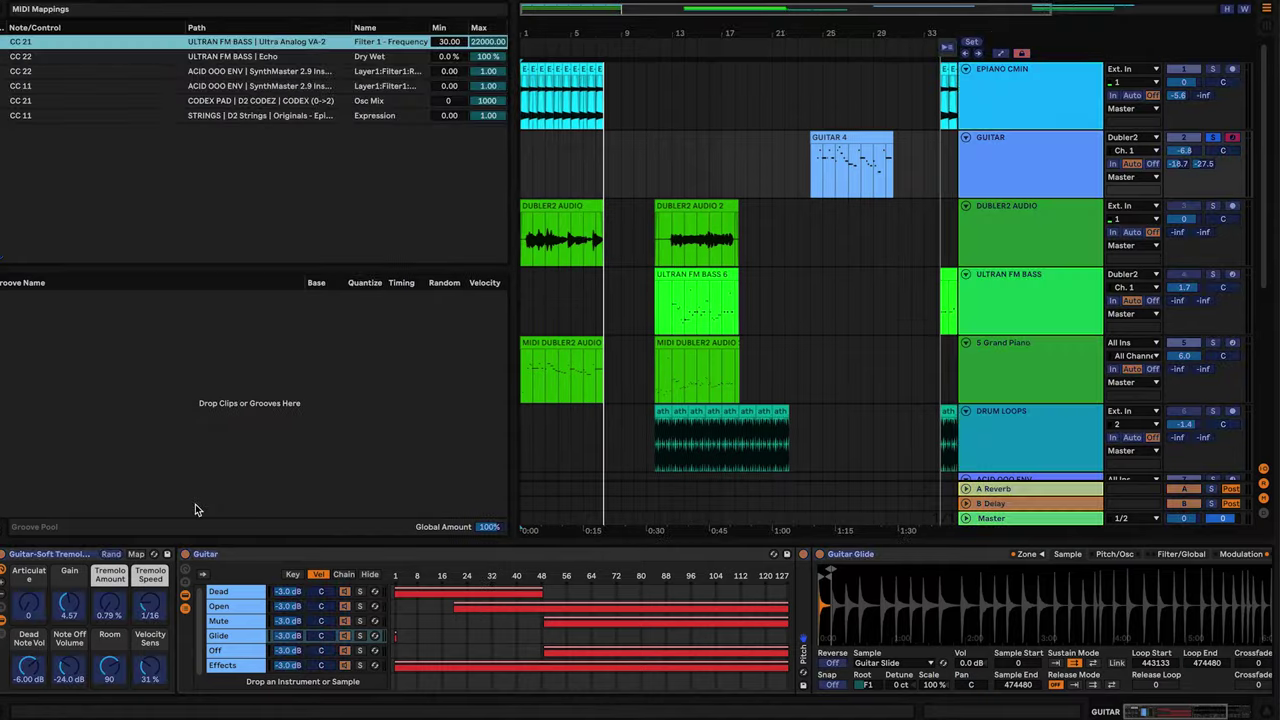
{"action": "left_click", "coordinate": [111, 610]}
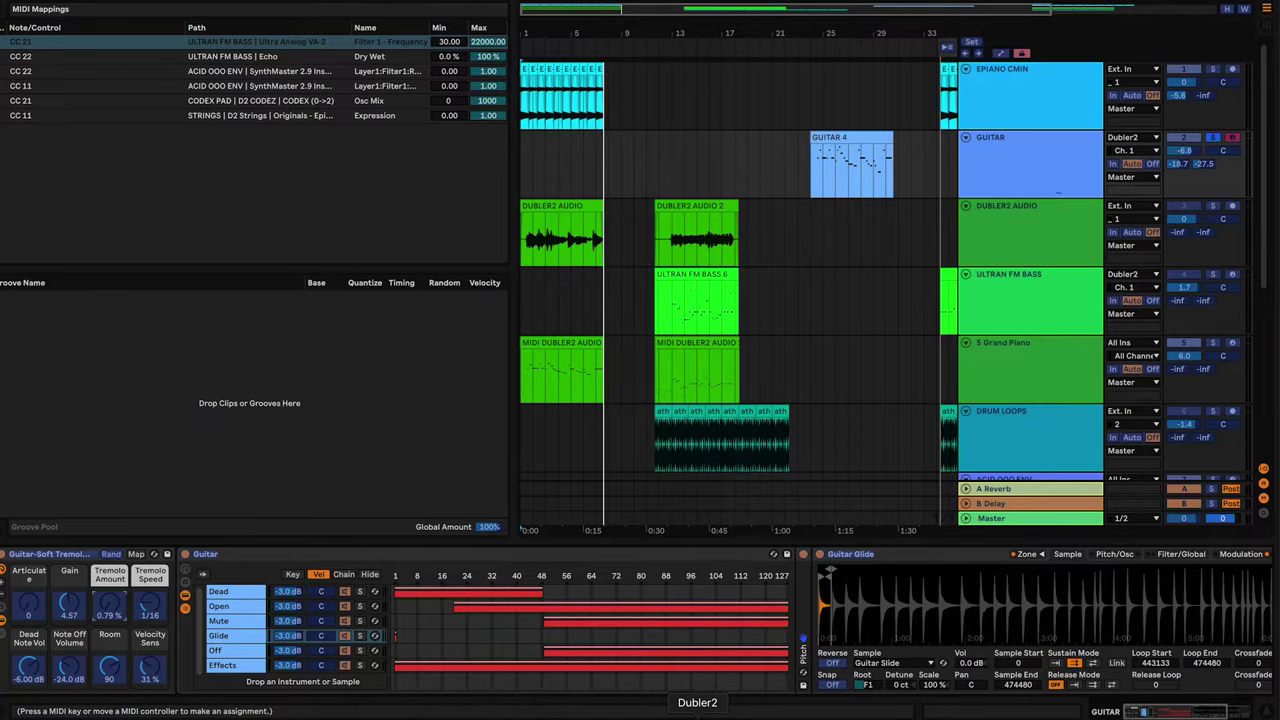
{"action": "key", "text": "super+m"}
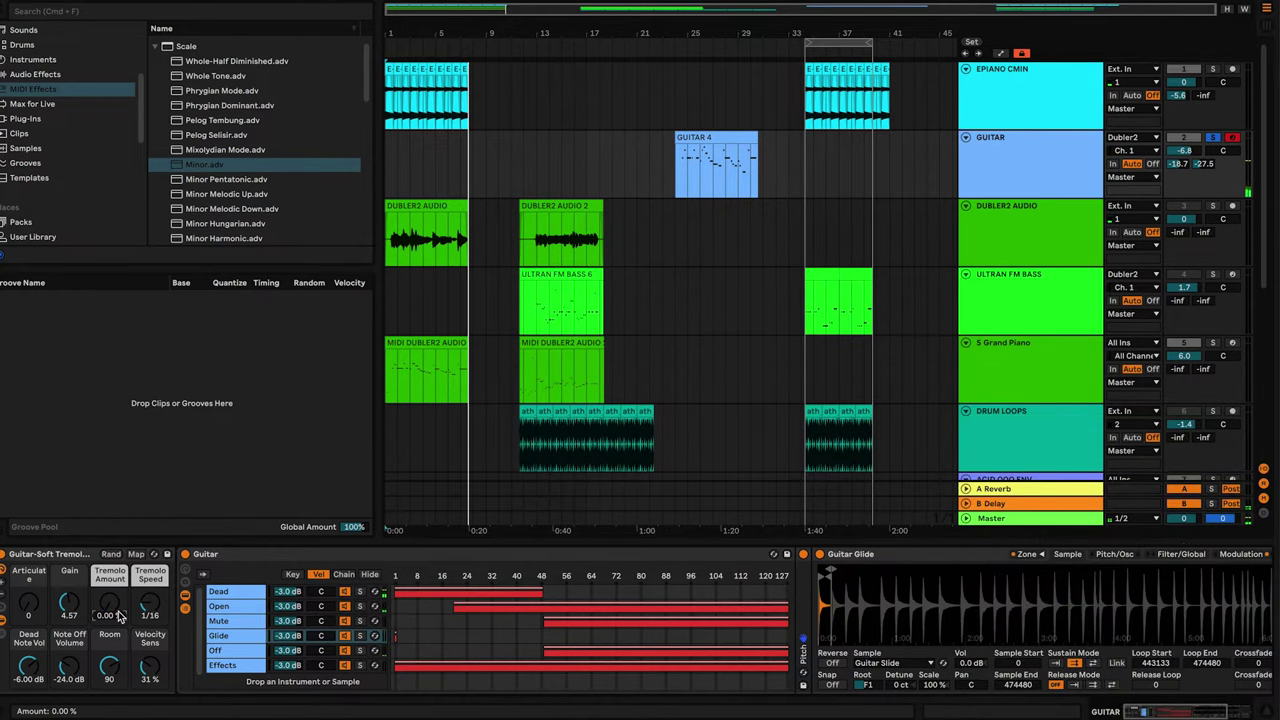
{"action": "key", "text": "super+m"}
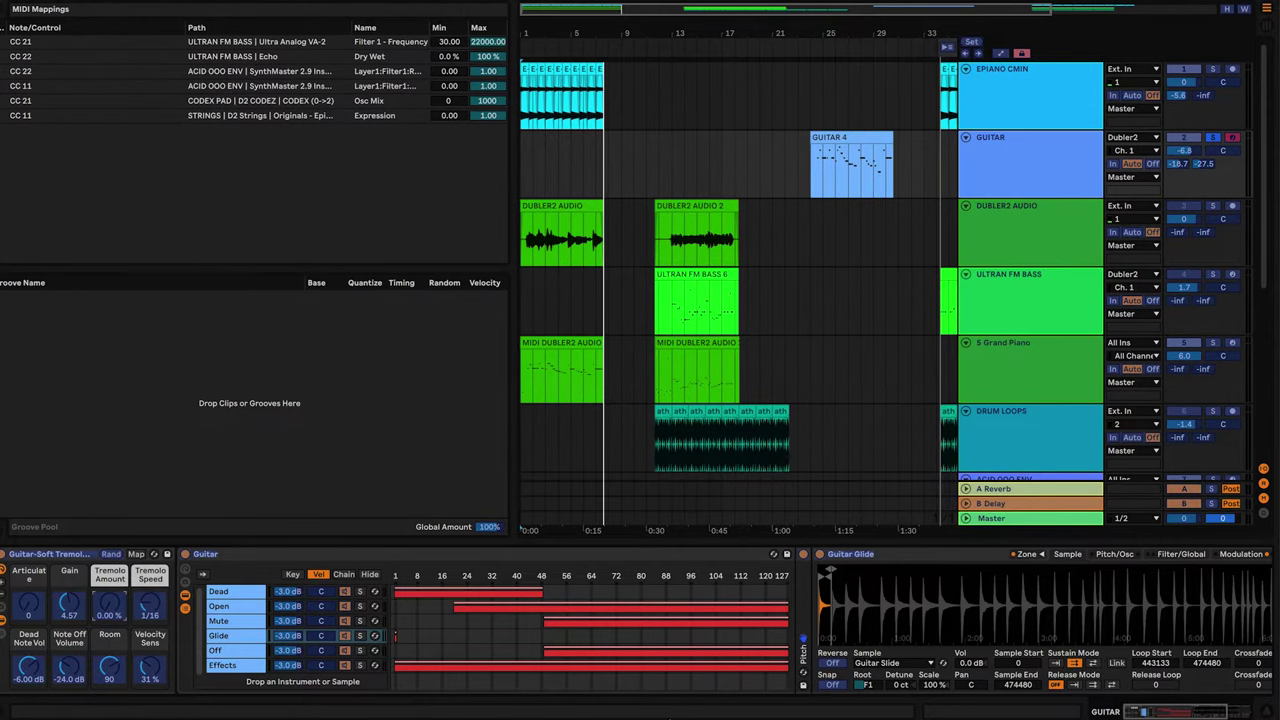
{"action": "left_click", "coordinate": [697, 714]}
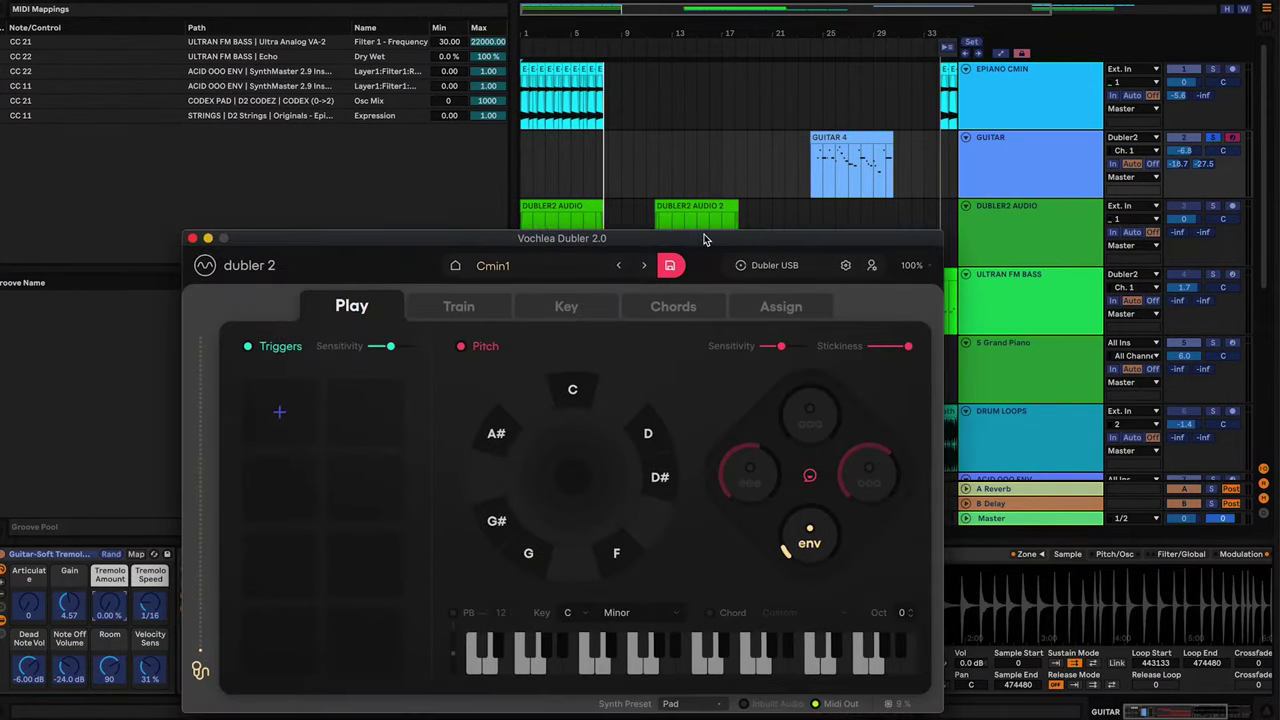
Step: Map Dubler 2's CC 20 vowel dial to the guitar's Tremolo Amount from the Assign page
{"action": "left_click", "coordinate": [786, 192]}
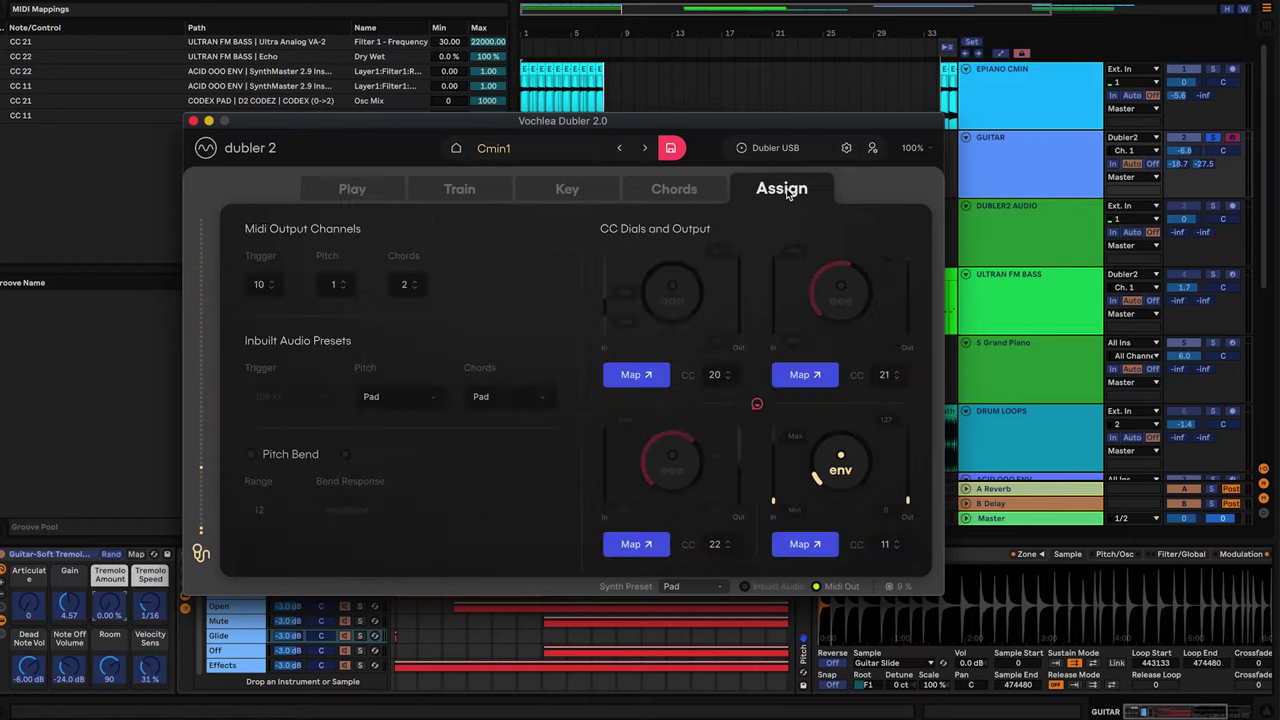
{"action": "left_click", "coordinate": [630, 376]}
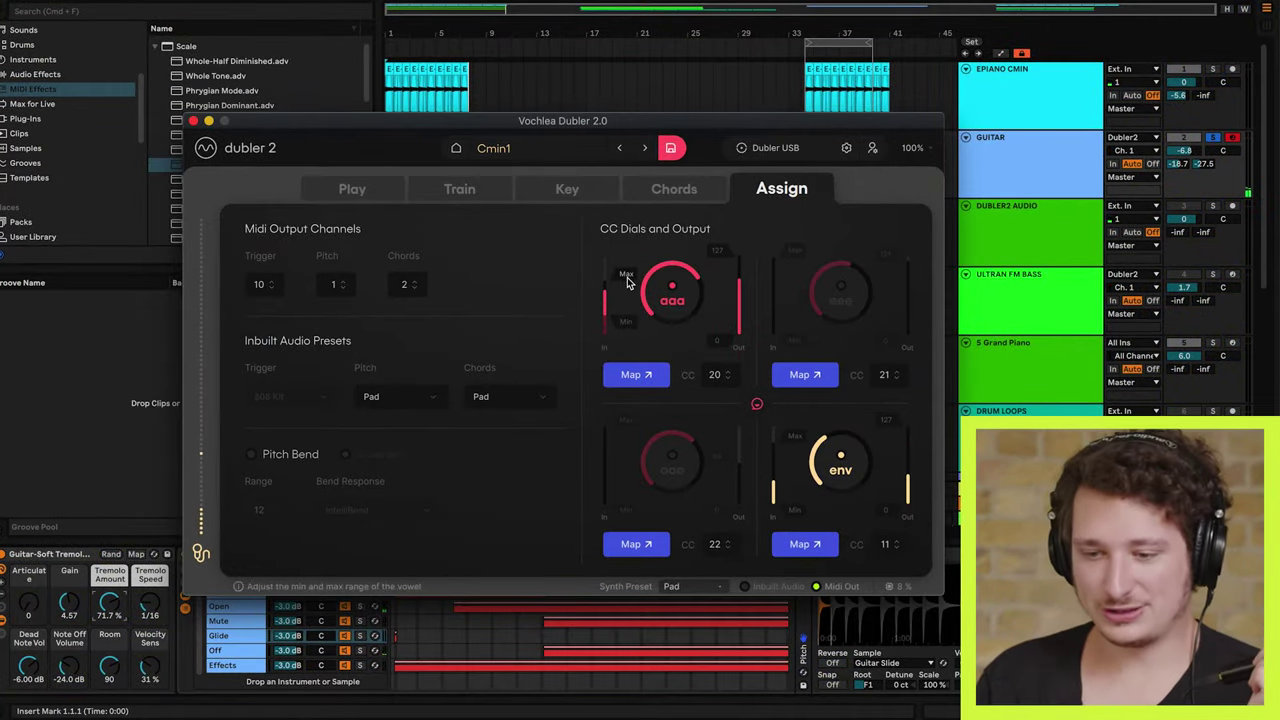
Step: Reshape the first vowel dial's min/max range and cap its CC 20 output at 115
{"action": "left_click_drag", "start_coordinate": [623, 281], "coordinate": [619, 295]}
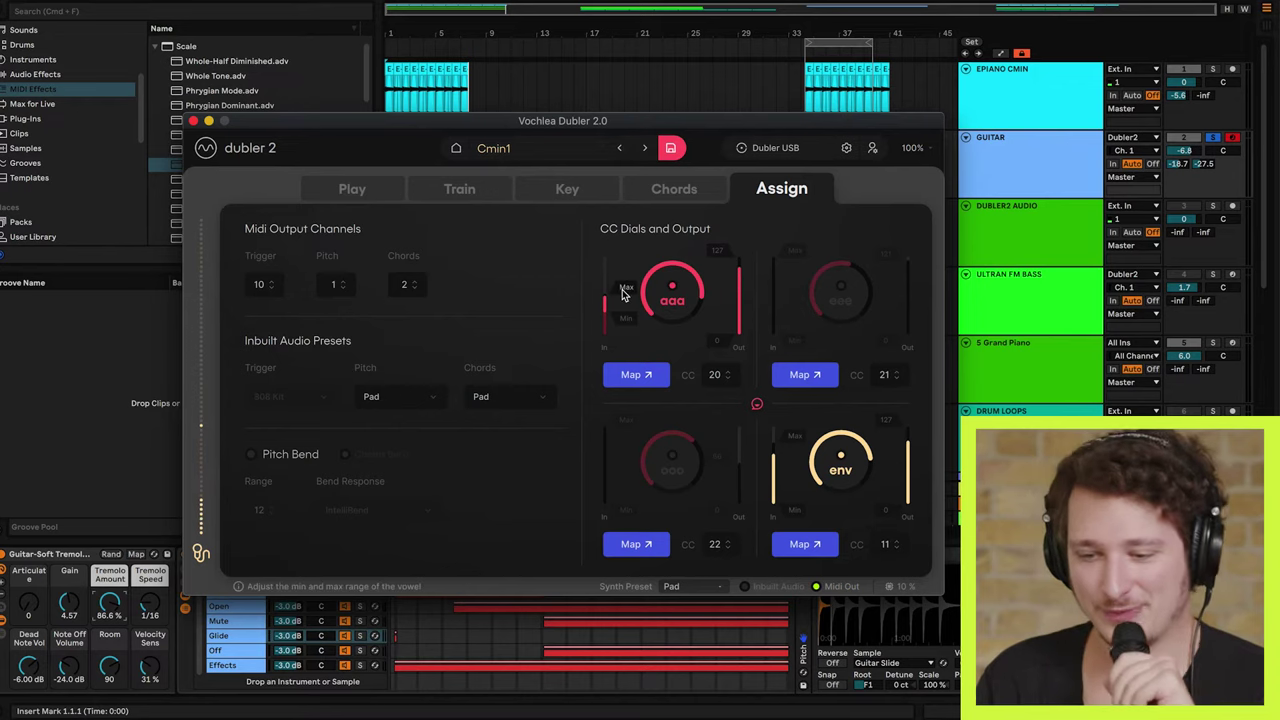
{"action": "left_click_drag", "start_coordinate": [623, 289], "coordinate": [624, 255]}
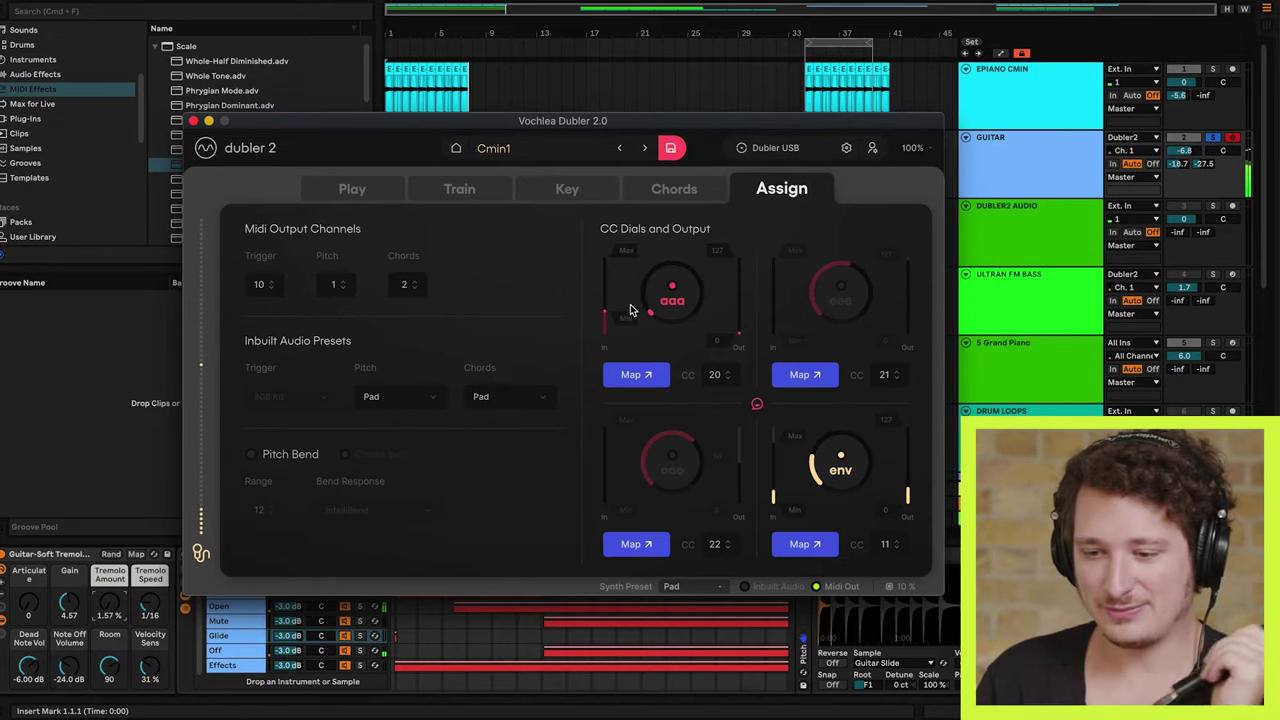
{"action": "left_click_drag", "start_coordinate": [628, 320], "coordinate": [625, 373]}
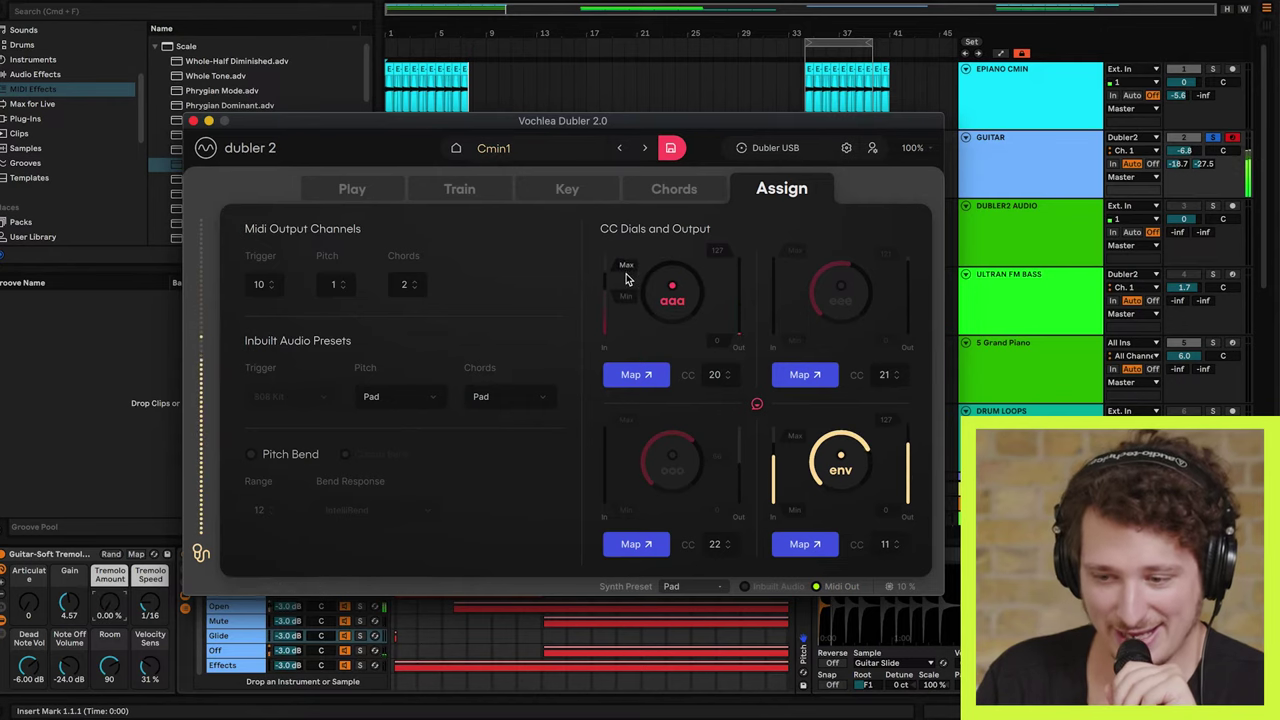
{"action": "left_click_drag", "start_coordinate": [626, 279], "coordinate": [620, 333]}
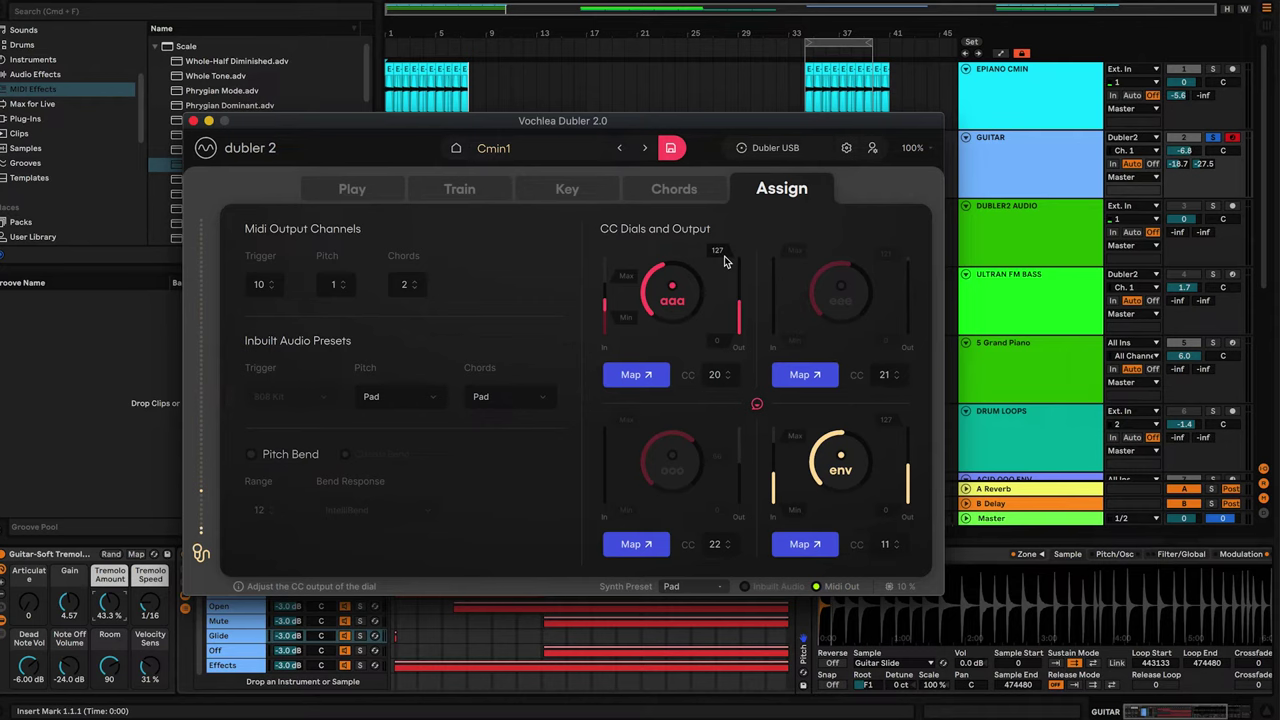
{"action": "left_click_drag", "start_coordinate": [726, 263], "coordinate": [726, 288]}
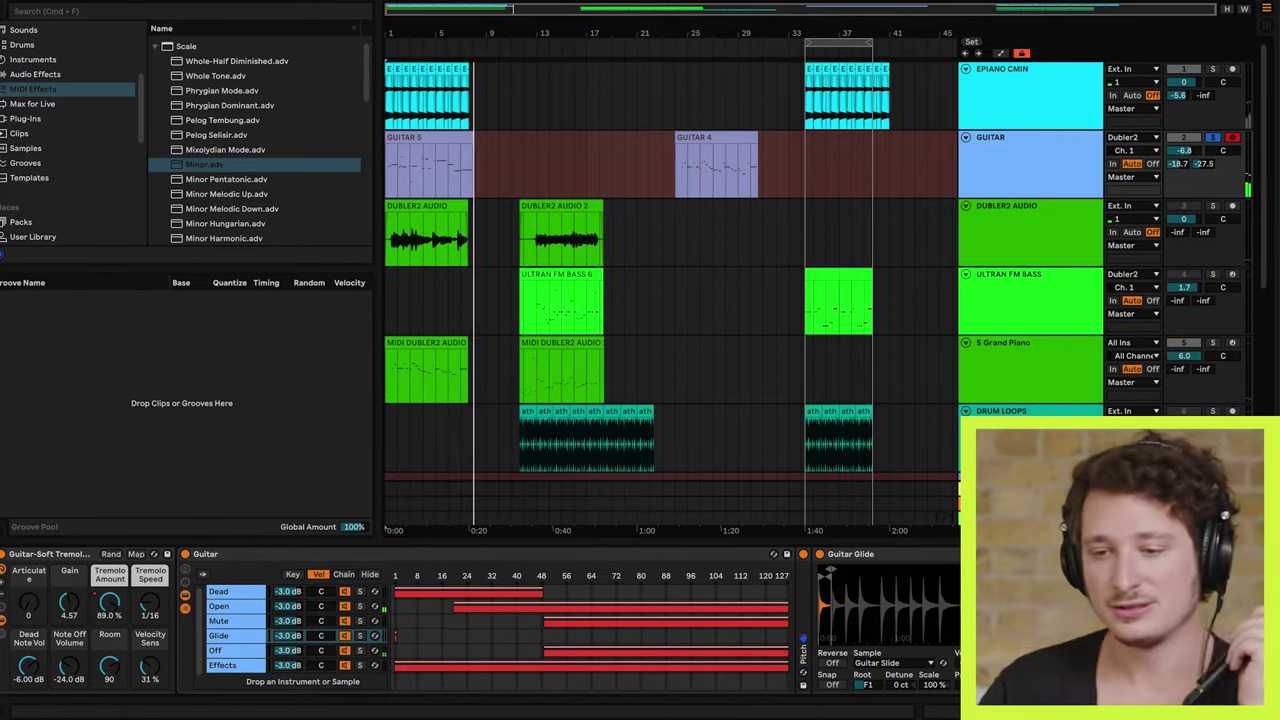
Step: Stop the guitar recording, play the set from bar 5 of GUITAR 5, and switch to Dubler 2
{"action": "key", "text": "space"}
{"action": "left_click", "coordinate": [438, 181]}
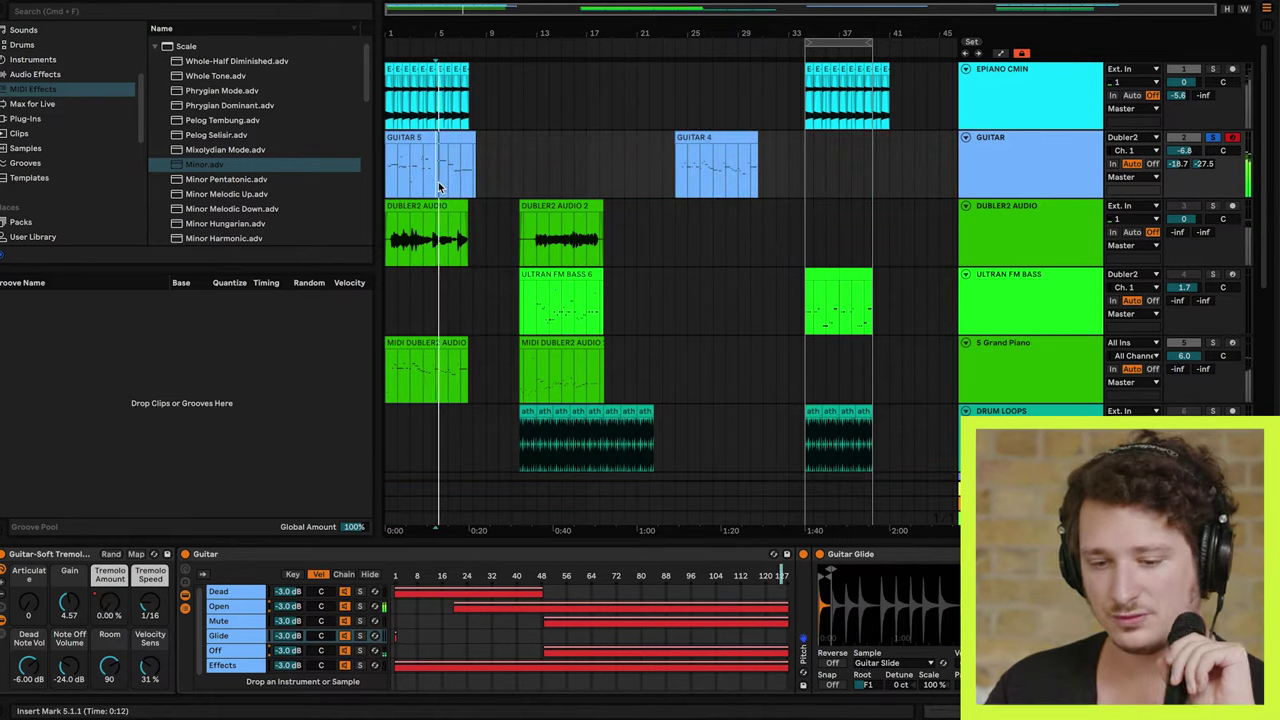
{"action": "key", "text": "space"}
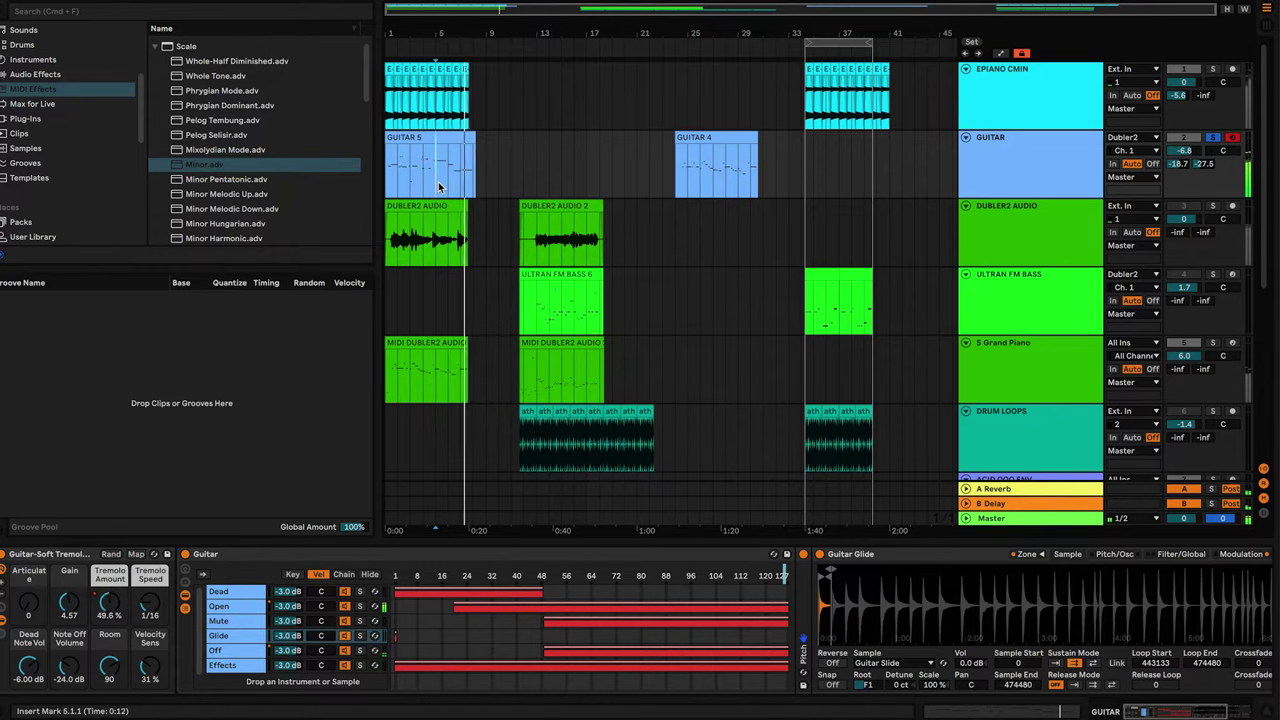
{"action": "key", "text": "super+Tab"}
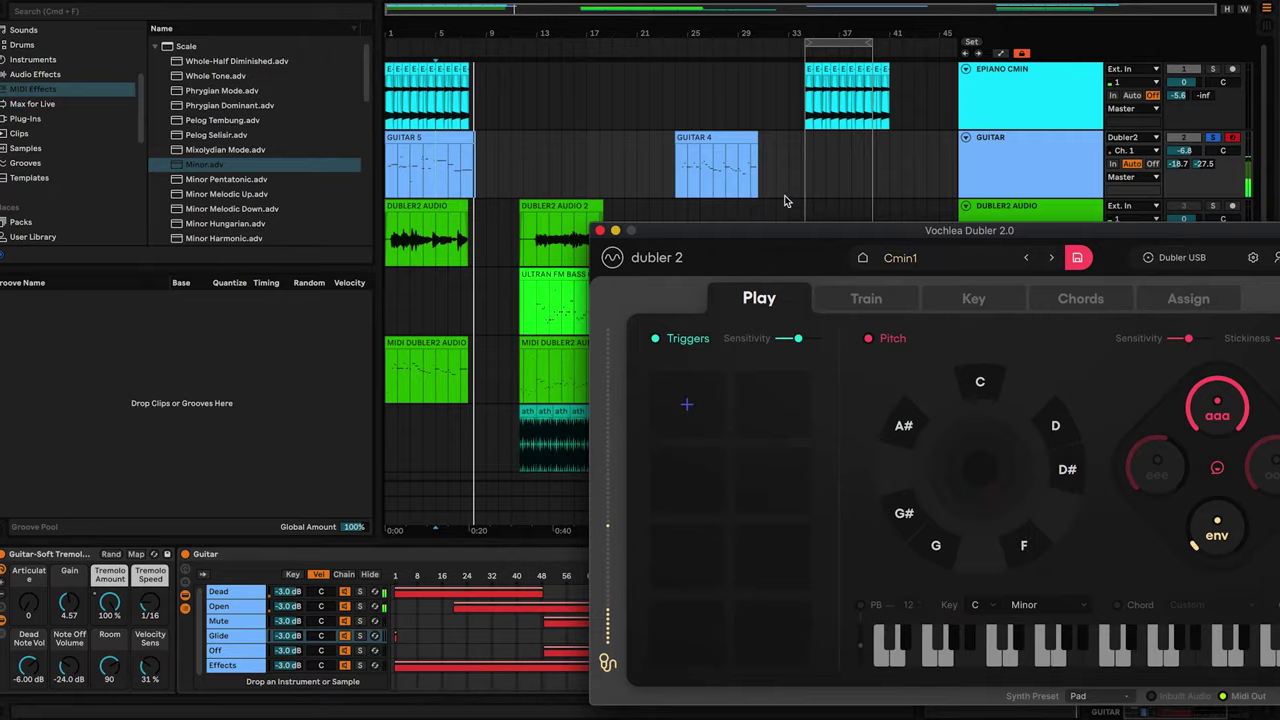
Step: Arm ULTRAN FM BASS, play from bar 13, and map its Ultra Analog filter frequency to CC 21
{"action": "left_click_drag", "start_coordinate": [809, 232], "coordinate": [406, 392]}
{"action": "left_click", "coordinate": [487, 258]}
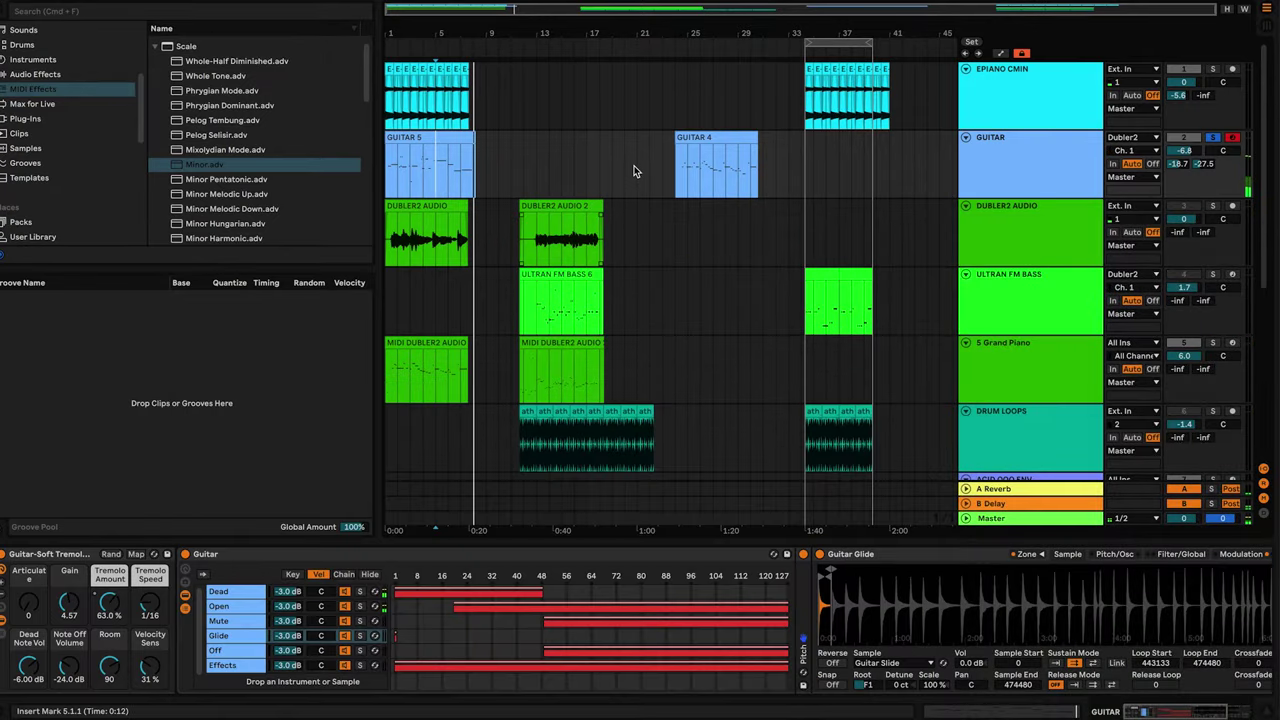
{"action": "left_click", "coordinate": [1233, 275]}
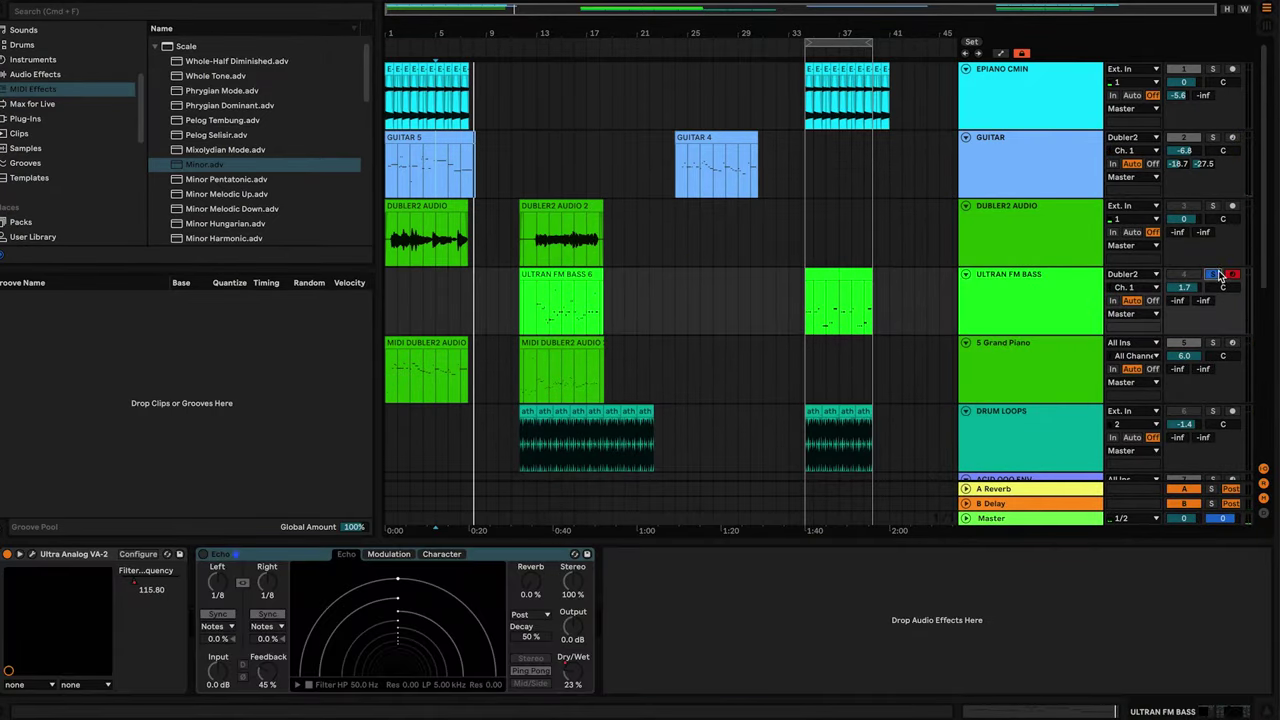
{"action": "left_click", "coordinate": [550, 317]}
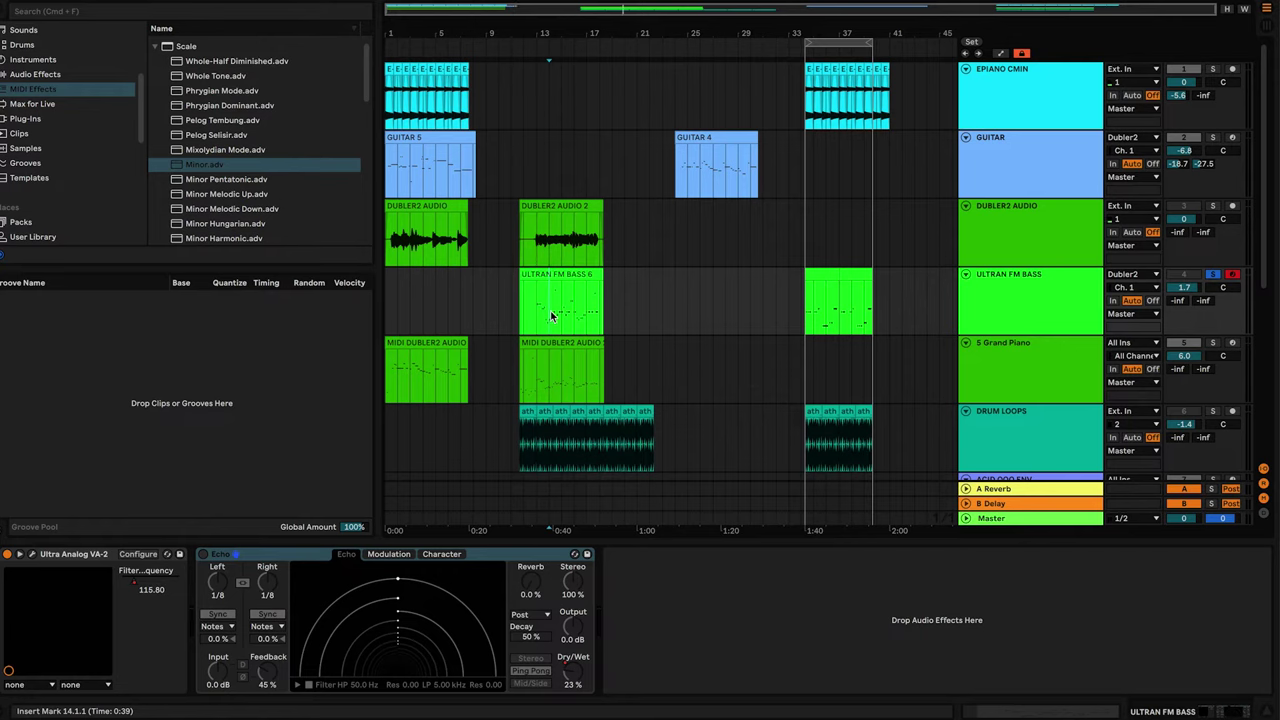
{"action": "key", "text": "space"}
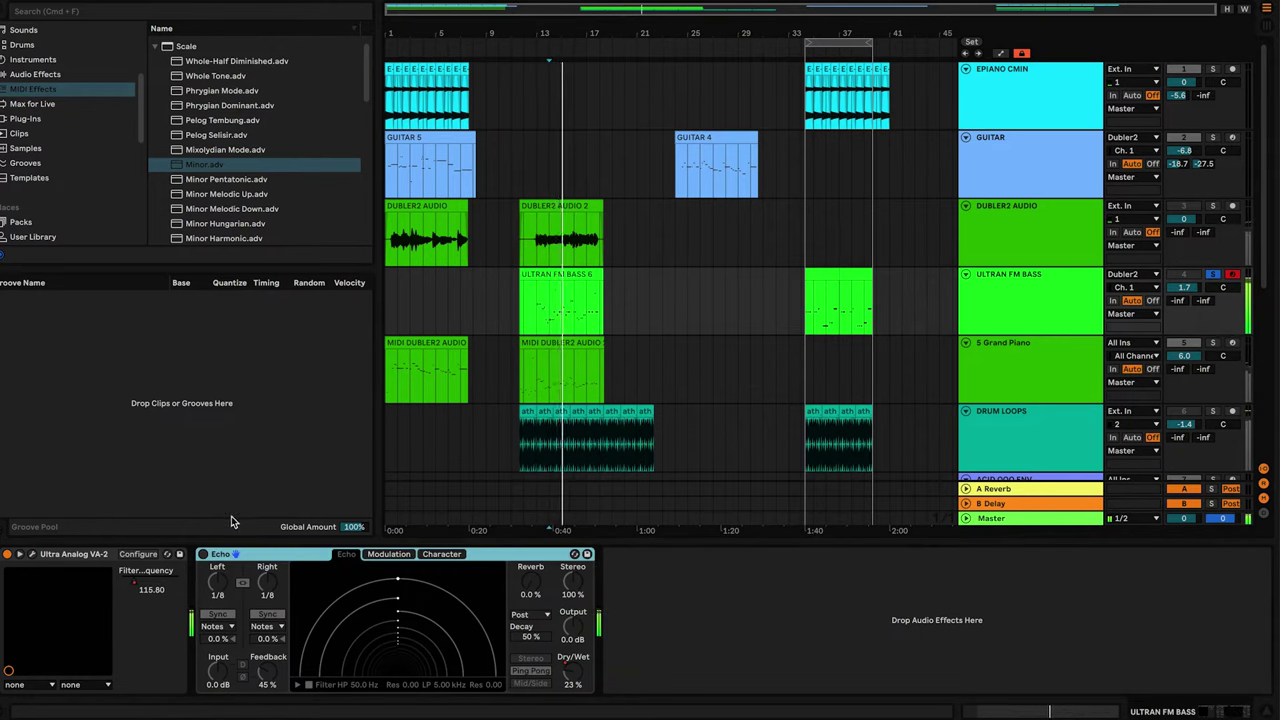
{"action": "left_click", "coordinate": [536, 295]}
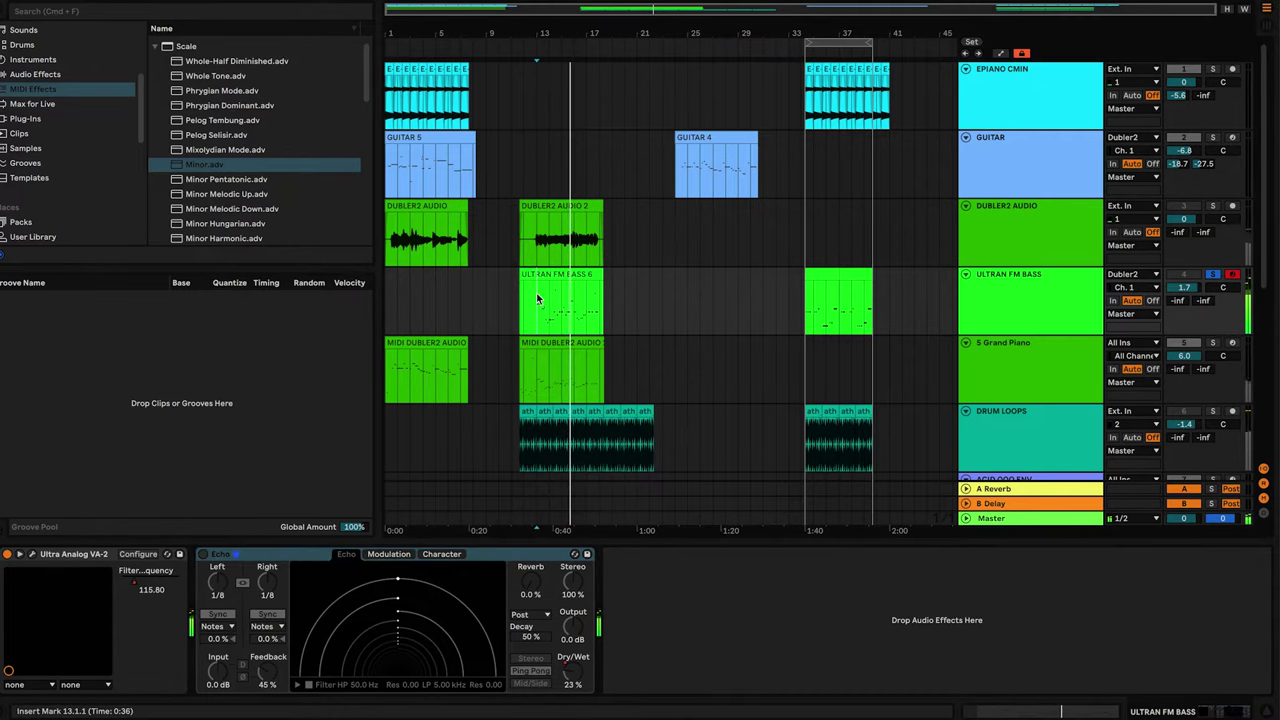
{"action": "right_click", "coordinate": [138, 588]}
{"action": "left_click", "coordinate": [179, 638]}
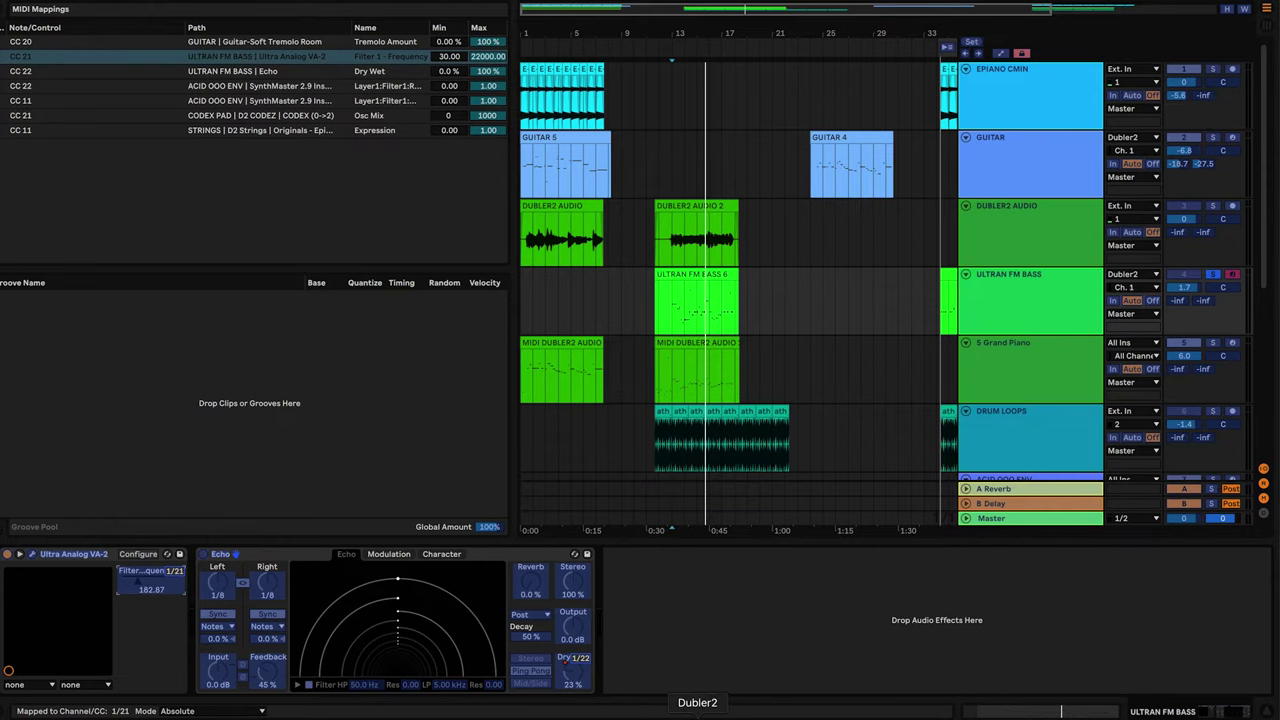
Step: Enable the eee dial on Dubler 2's Assign tab so CC 21 drives the bass filter, then hide Dubler 2
{"action": "left_click", "coordinate": [697, 714]}
{"action": "left_click_drag", "start_coordinate": [808, 428], "coordinate": [896, 162]}
{"action": "left_click", "coordinate": [837, 210]}
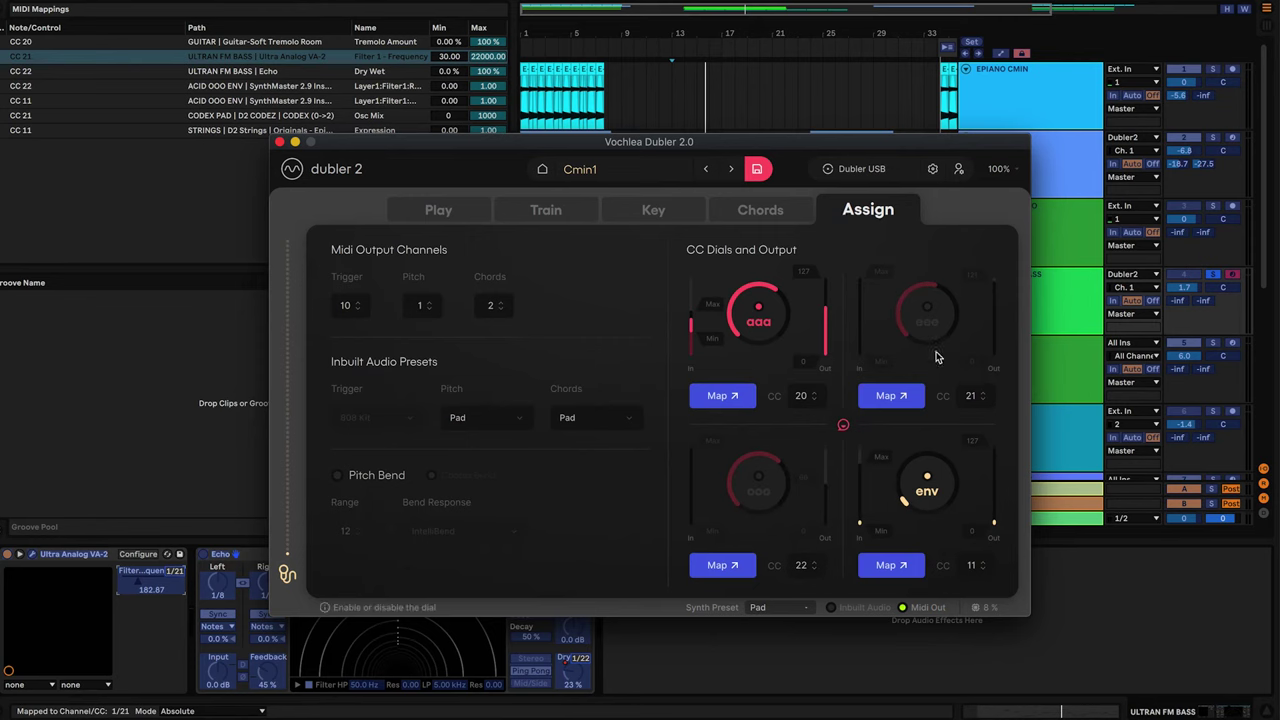
{"action": "left_click", "coordinate": [929, 312]}
{"action": "left_click", "coordinate": [43, 385]}
{"action": "key", "text": "super+m"}
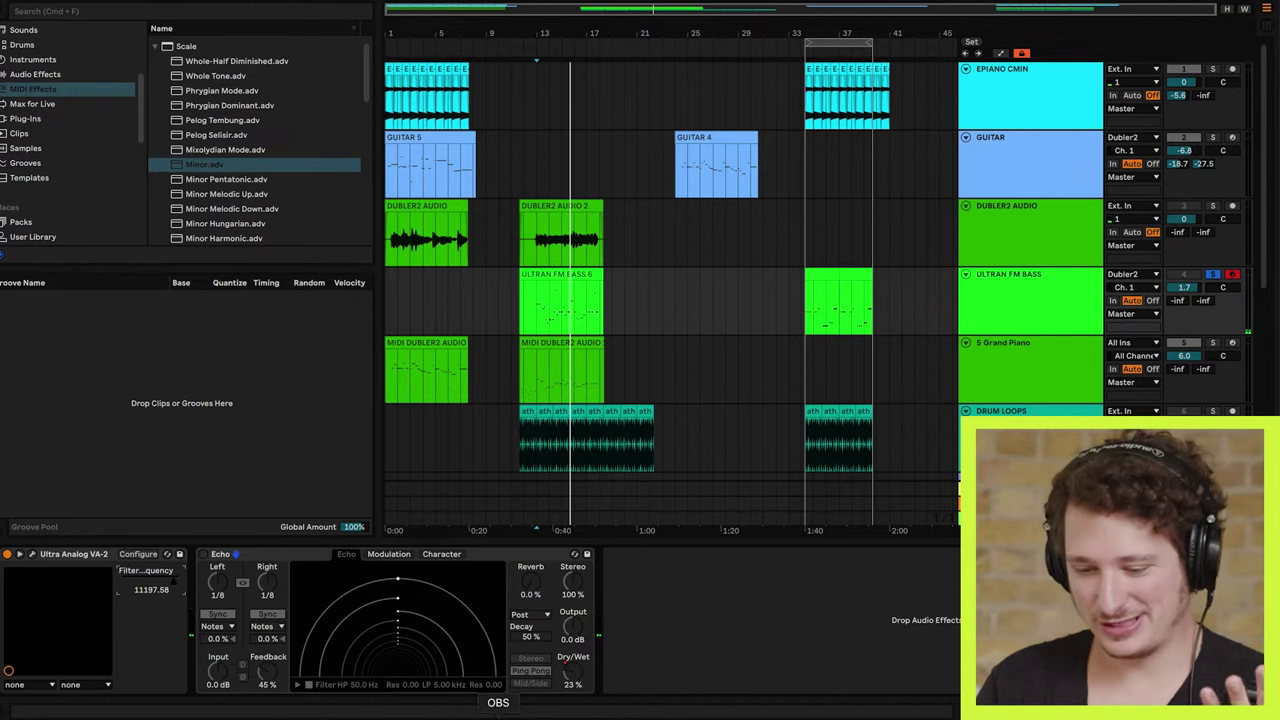
Step: Set the eee dial's maximum output to about 26, checking the bass filter sweep in Ableton
{"action": "left_click", "coordinate": [537, 714]}
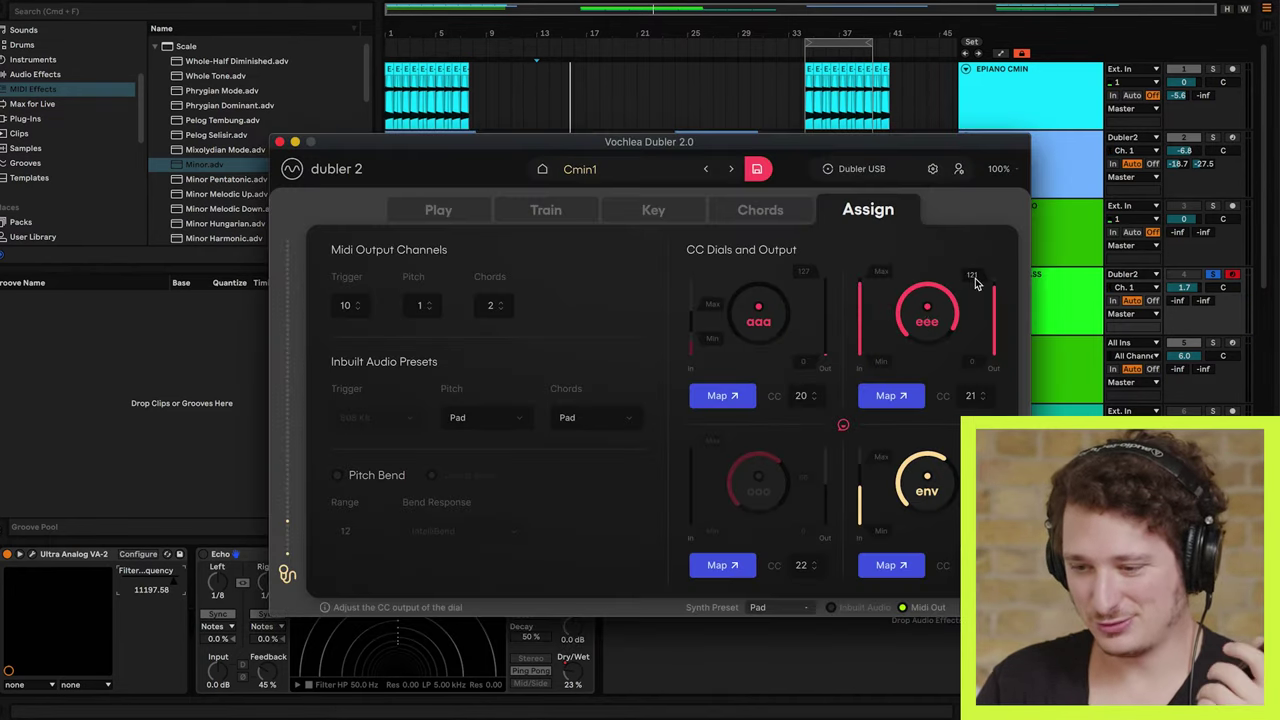
{"action": "left_click_drag", "start_coordinate": [971, 277], "coordinate": [980, 345]}
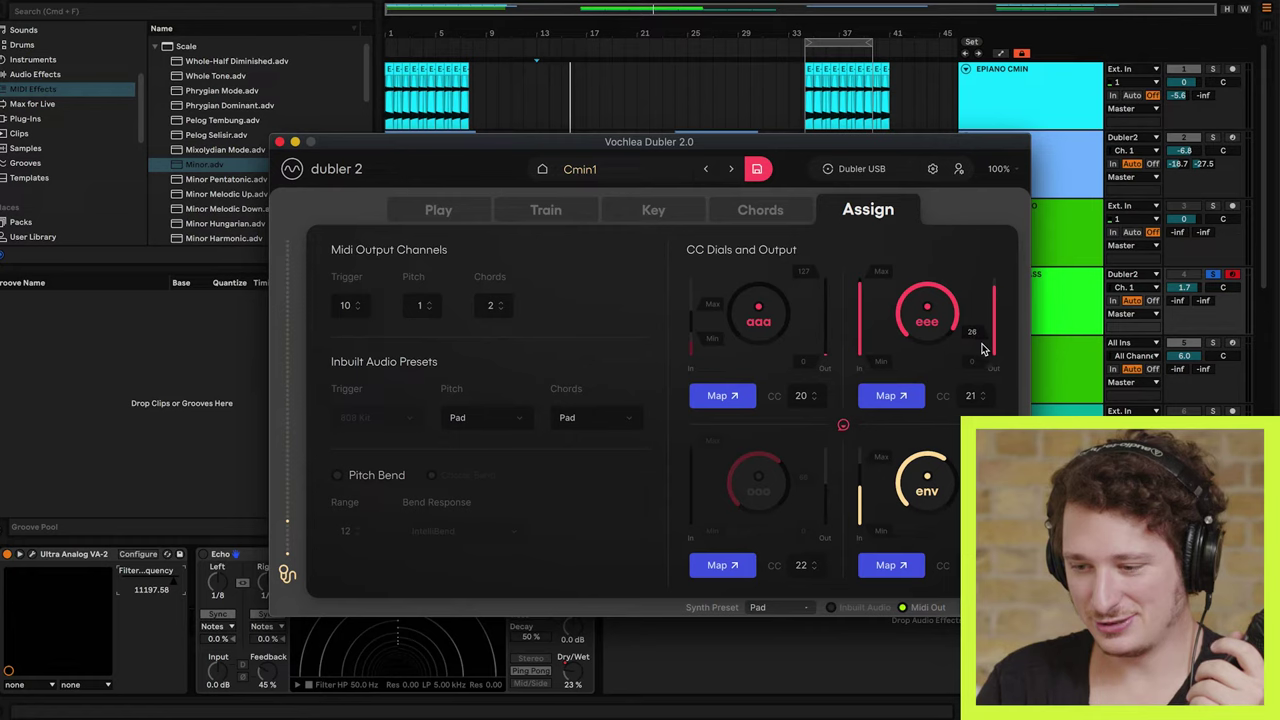
{"action": "left_click", "coordinate": [687, 663]}
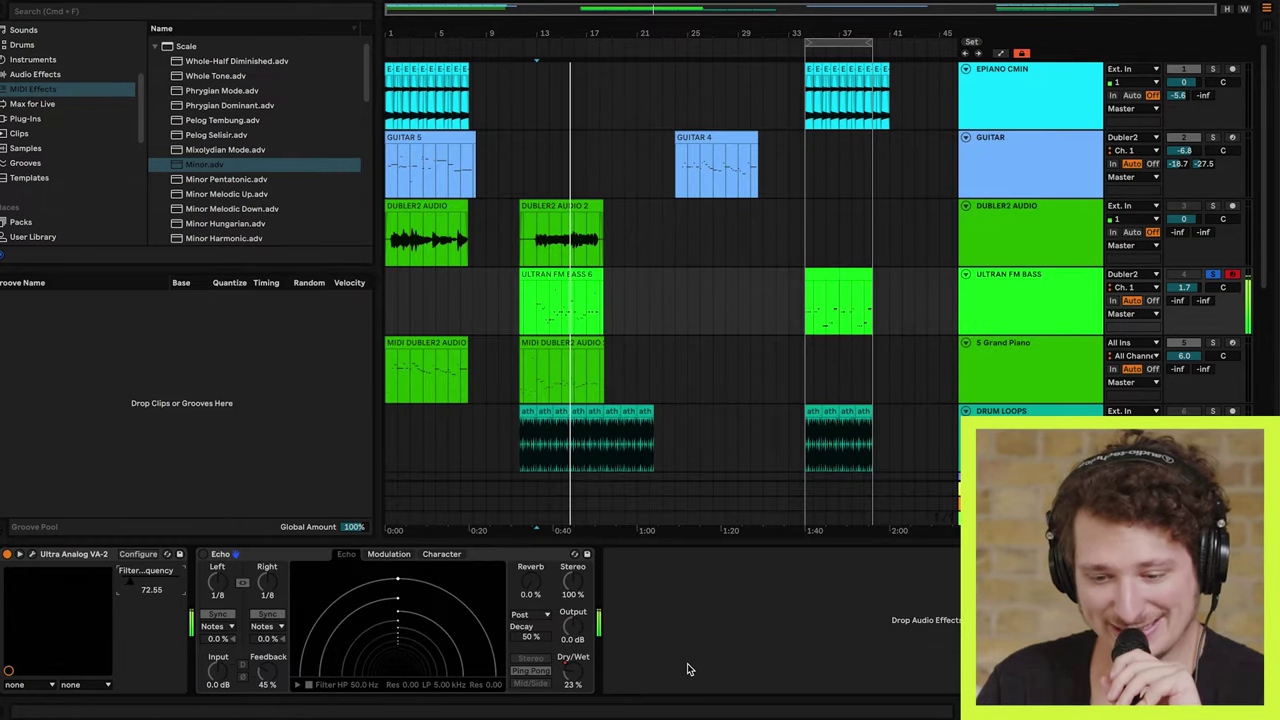
{"action": "left_click", "coordinate": [615, 712]}
{"action": "mouse_move", "coordinate": [968, 340]}
{"action": "left_mouse_down"}
{"action": "mouse_move", "coordinate": [979, 325]}
{"action": "mouse_move", "coordinate": [975, 360]}
{"action": "mouse_move", "coordinate": [978, 308]}
{"action": "mouse_move", "coordinate": [977, 347]}
{"action": "left_mouse_up"}
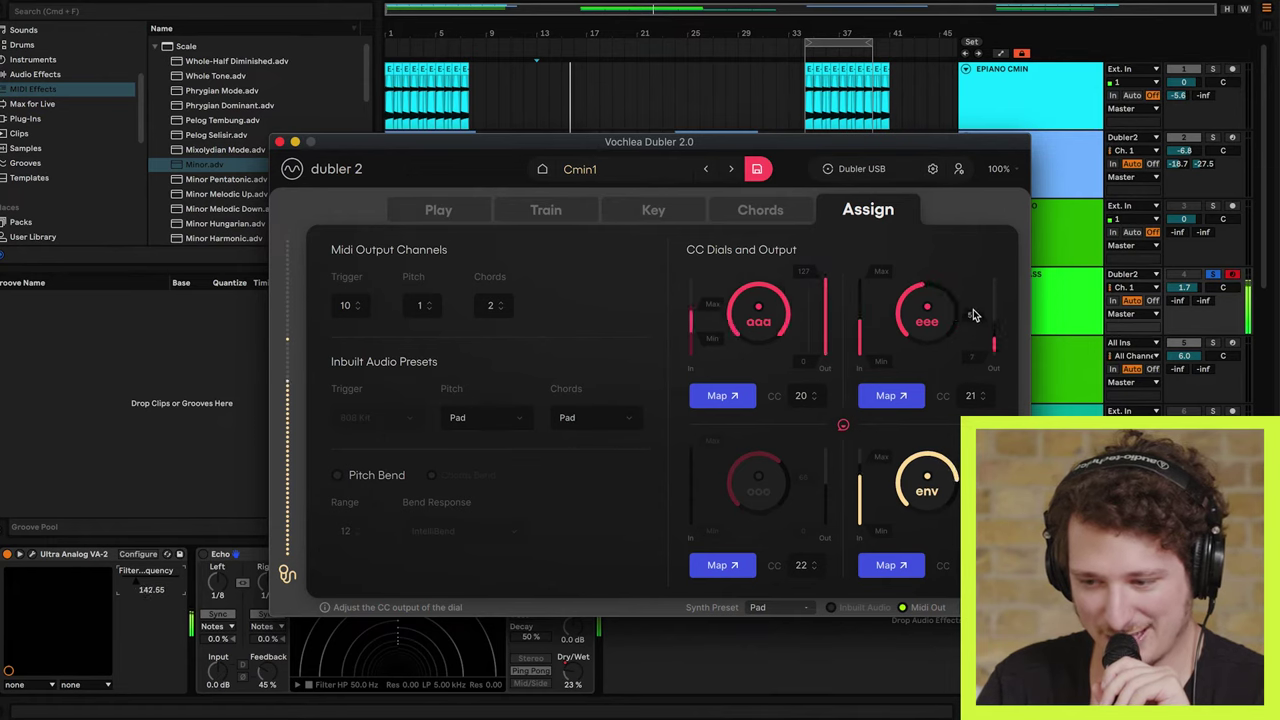
{"action": "left_click", "coordinate": [476, 212]}
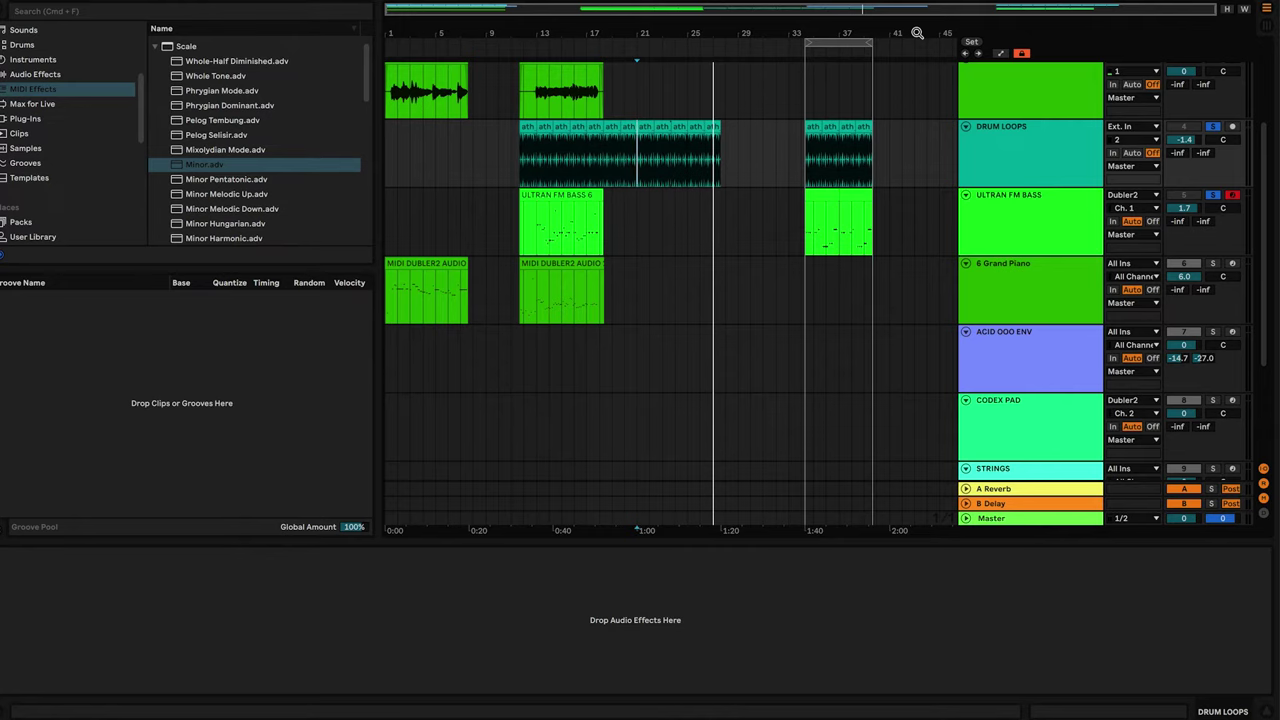
Step: Open the ACID OOO ENV track's SynthMaster window and bring Dubler 2 fully into view over it
{"action": "scroll", "coordinate": [450, 141], "scroll_direction": "down", "scroll_amount": 1}
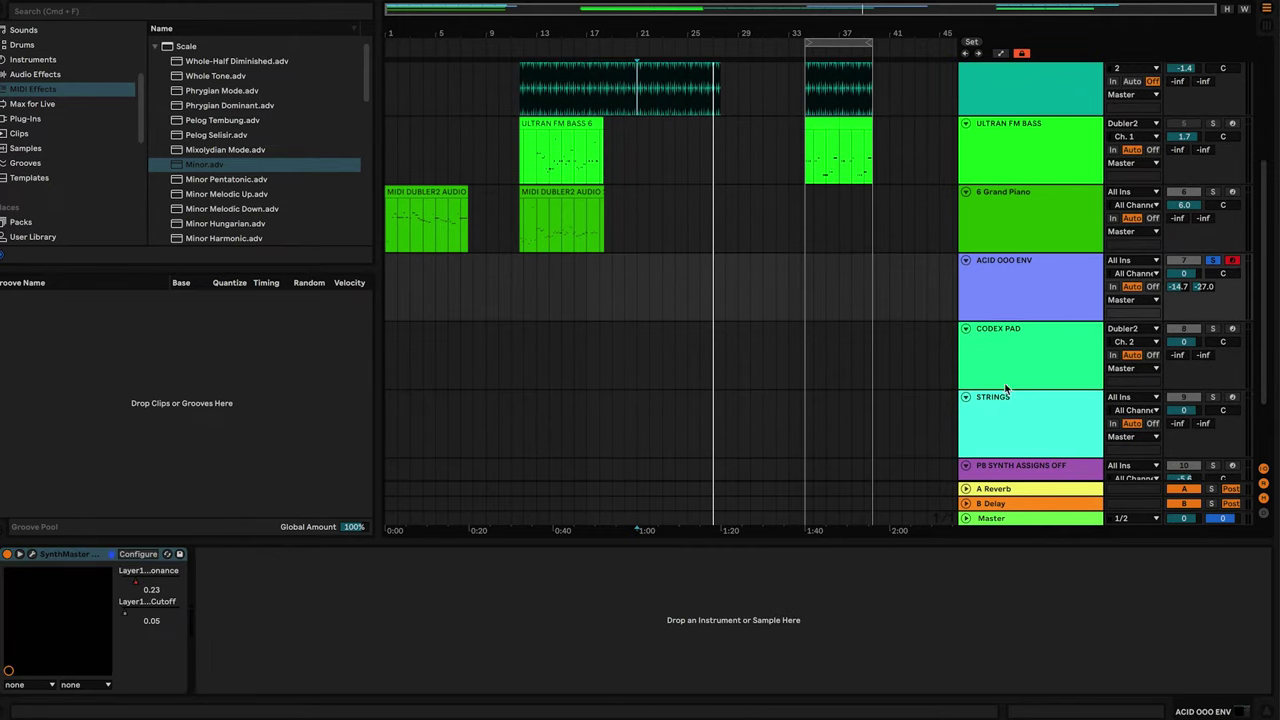
{"action": "scroll", "coordinate": [1009, 303], "scroll_direction": "down", "scroll_amount": 3}
{"action": "scroll", "coordinate": [1012, 277], "scroll_direction": "up", "scroll_amount": 1}
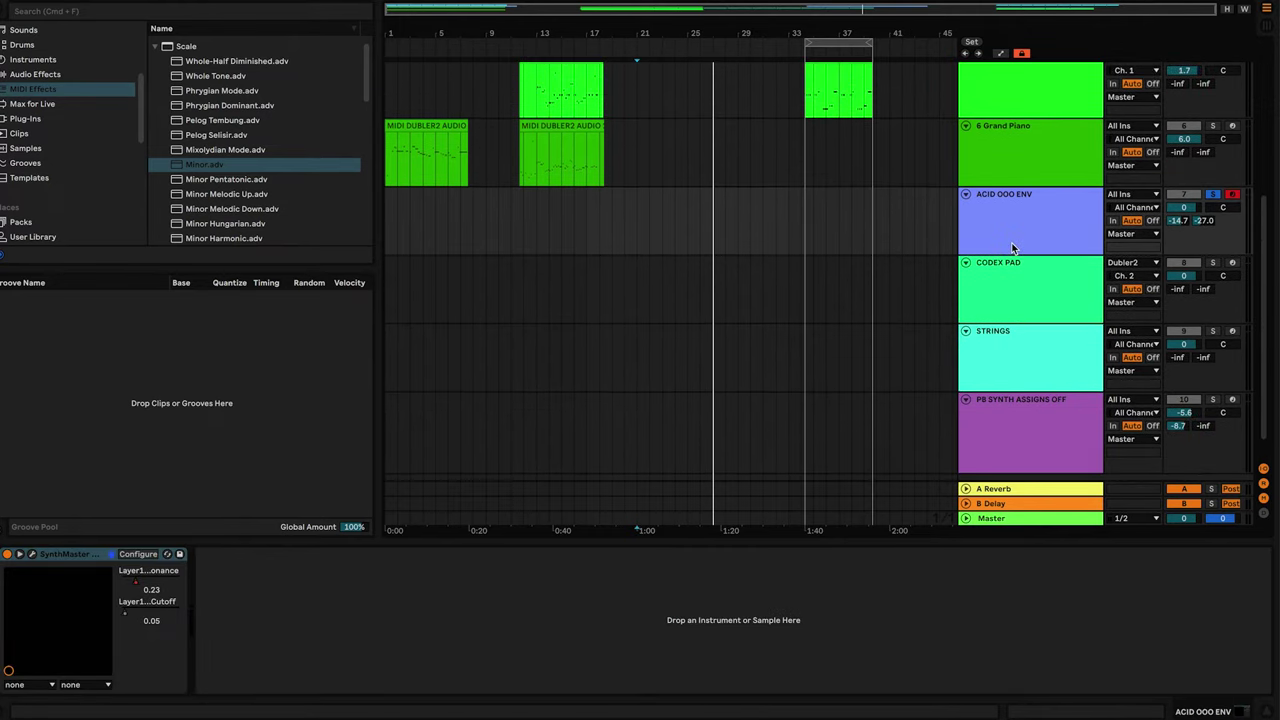
{"action": "left_click", "coordinate": [31, 555]}
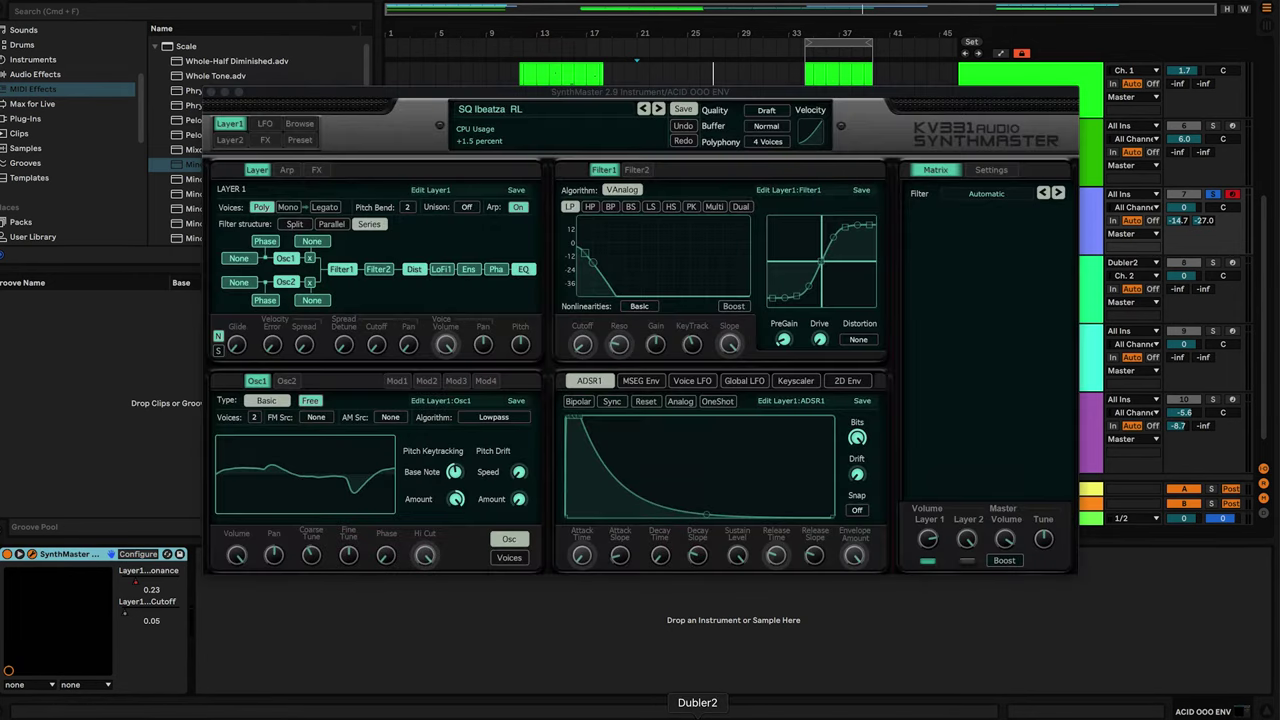
{"action": "left_click", "coordinate": [735, 624]}
{"action": "left_click_drag", "start_coordinate": [478, 398], "coordinate": [803, 66]}
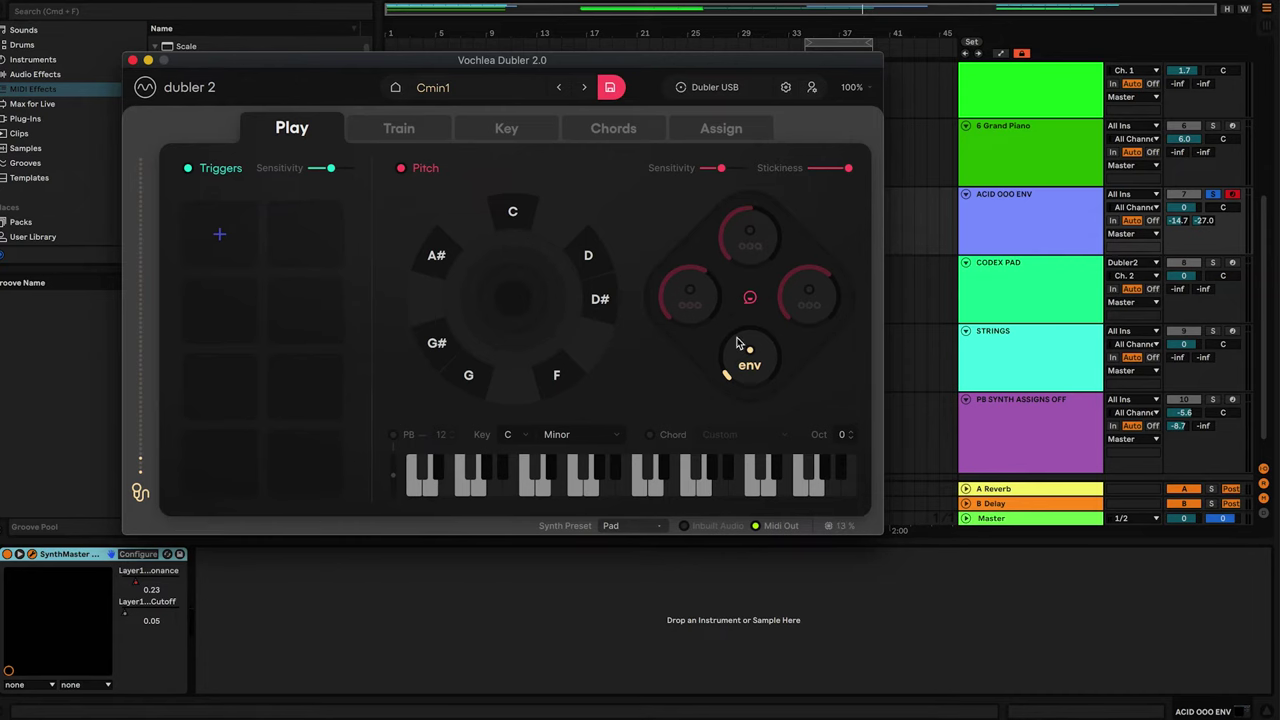
Step: Bring SynthMaster forward, then show Dubler 2's Assign page listing CC dials 20, 21, 22 and 11
{"action": "left_click", "coordinate": [926, 337]}
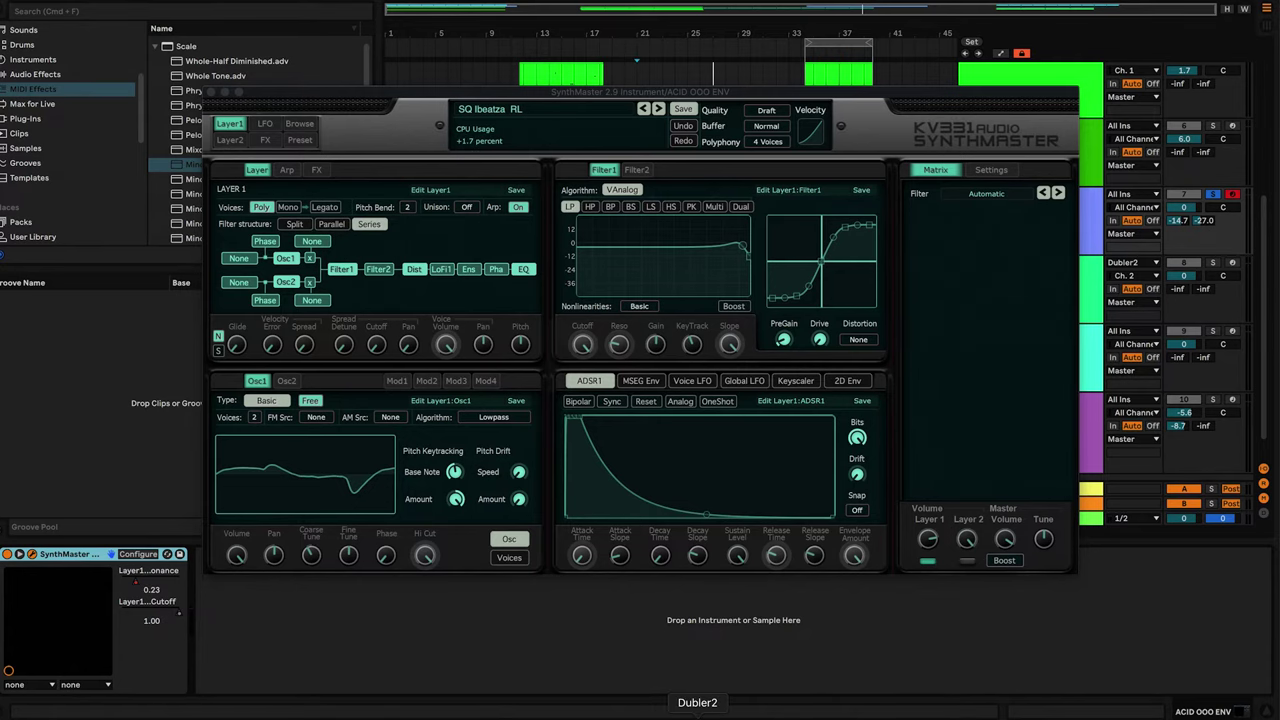
{"action": "left_click", "coordinate": [697, 712]}
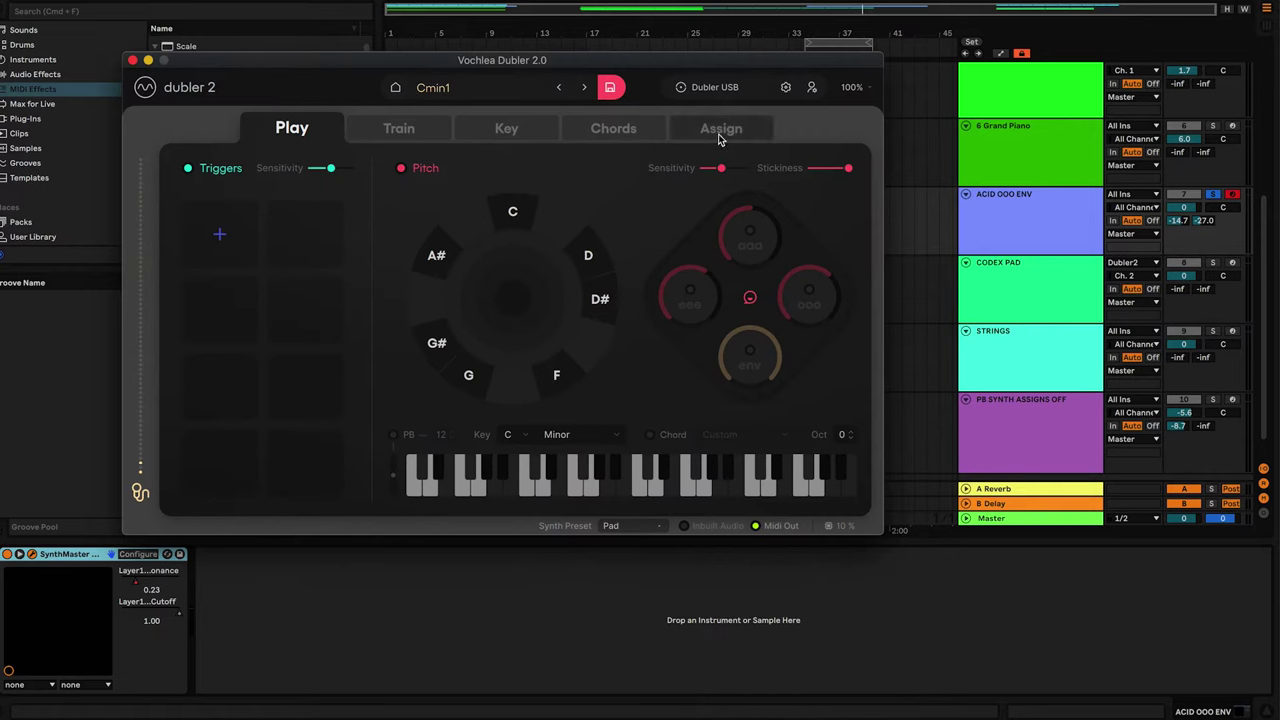
{"action": "left_click", "coordinate": [719, 137]}
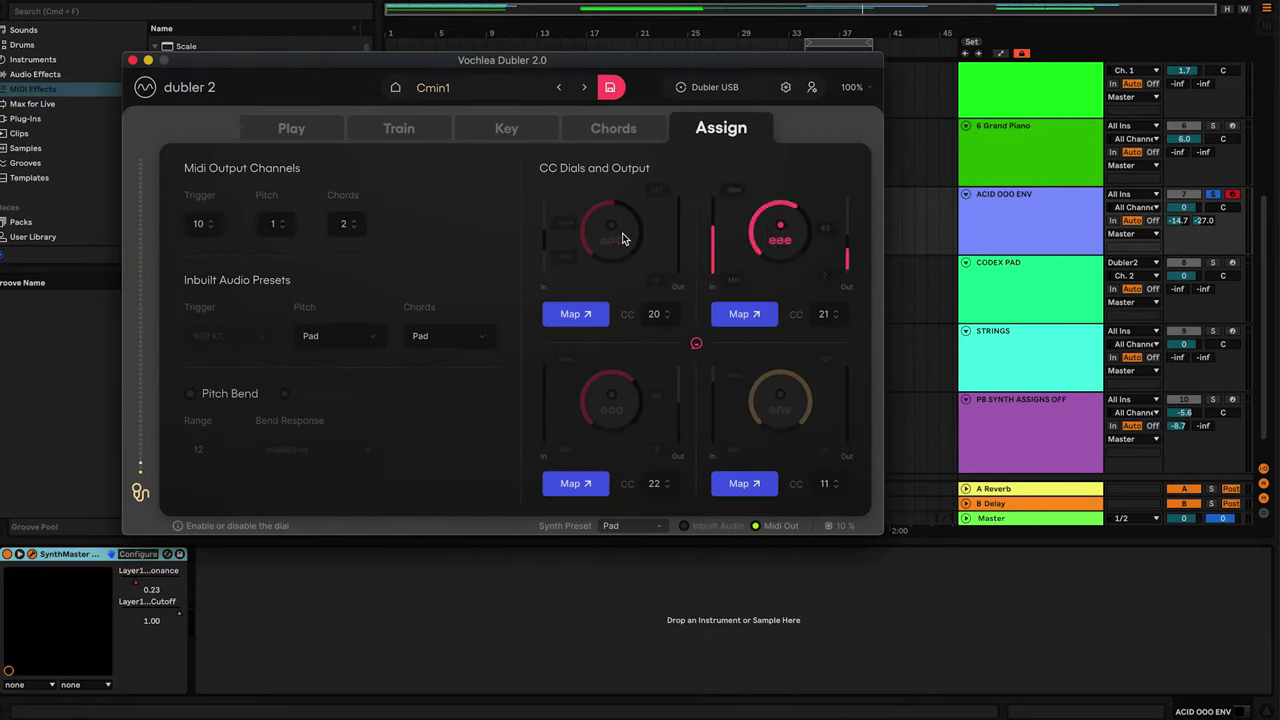
Step: Enable the aaa and env dials alongside eee, leaving the ooo dial off
{"action": "left_click", "coordinate": [621, 238]}
{"action": "left_click", "coordinate": [614, 385]}
{"action": "left_click", "coordinate": [775, 400]}
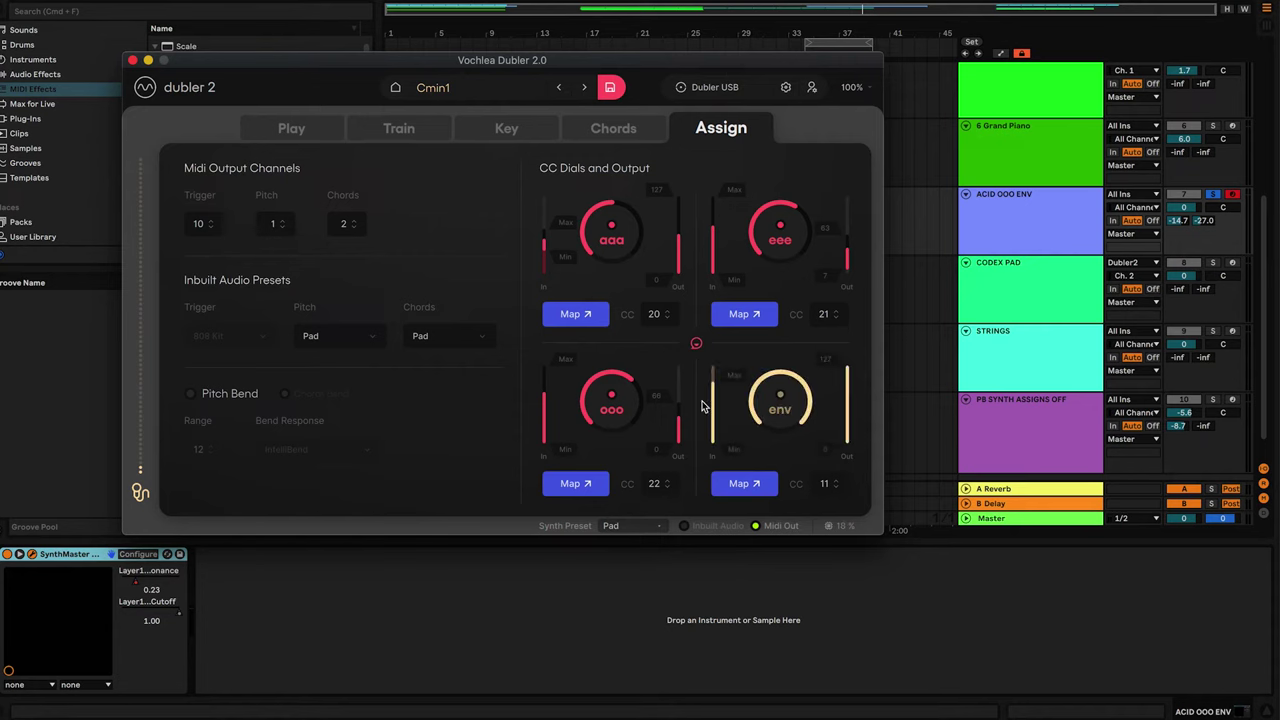
{"action": "left_click", "coordinate": [643, 401]}
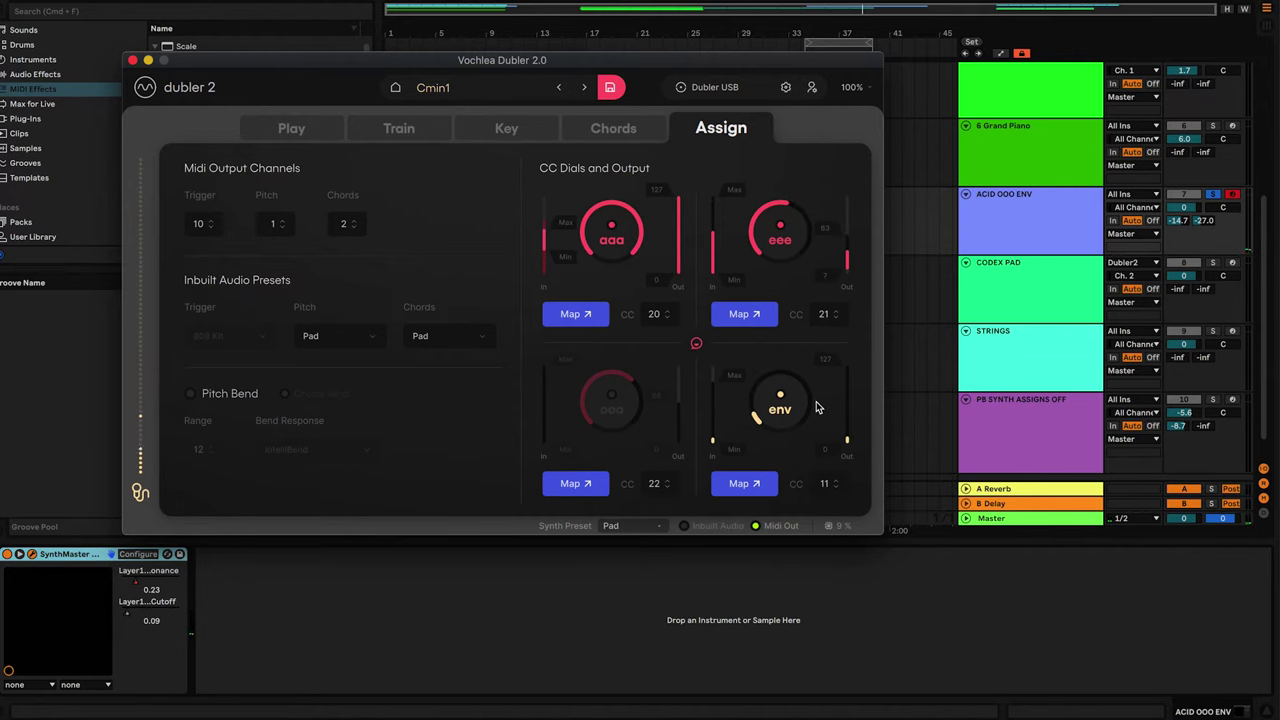
Step: Reopen the SynthMaster plugin window, showing Layer 1 Cutoff 0.28 and Resonance 0.23
{"action": "left_click", "coordinate": [32, 555]}
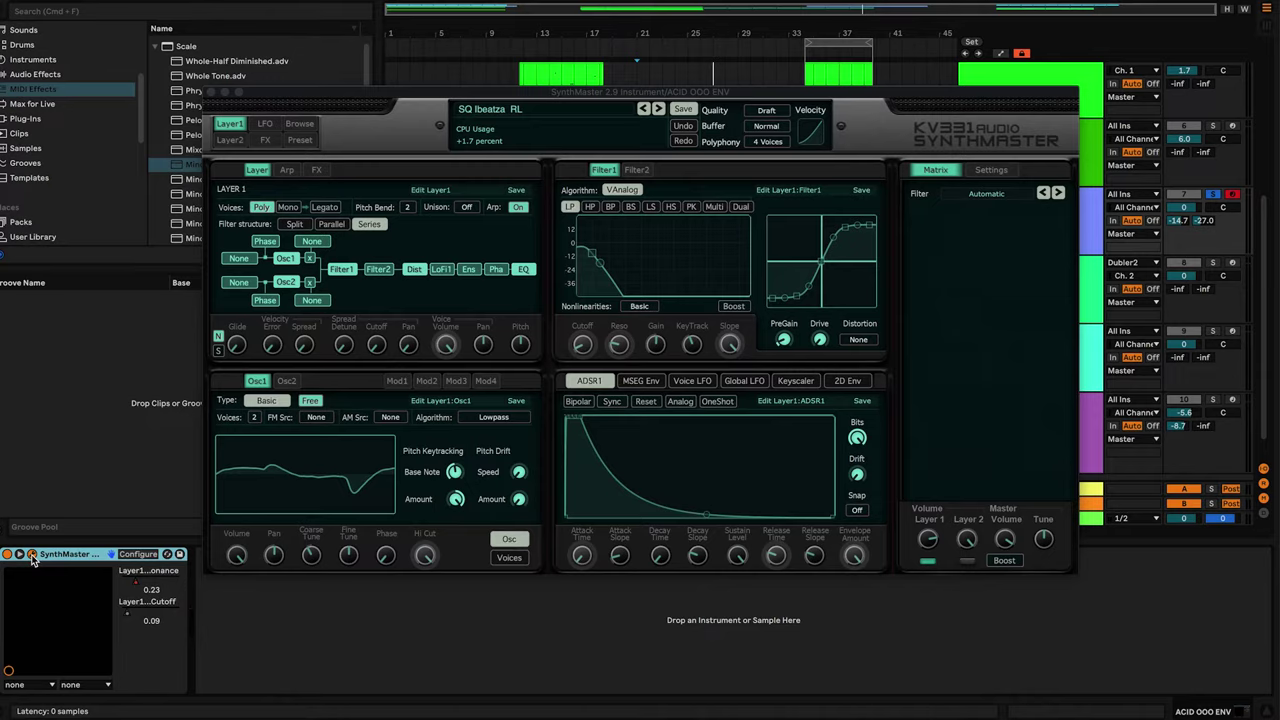
{"action": "left_click", "coordinate": [32, 555]}
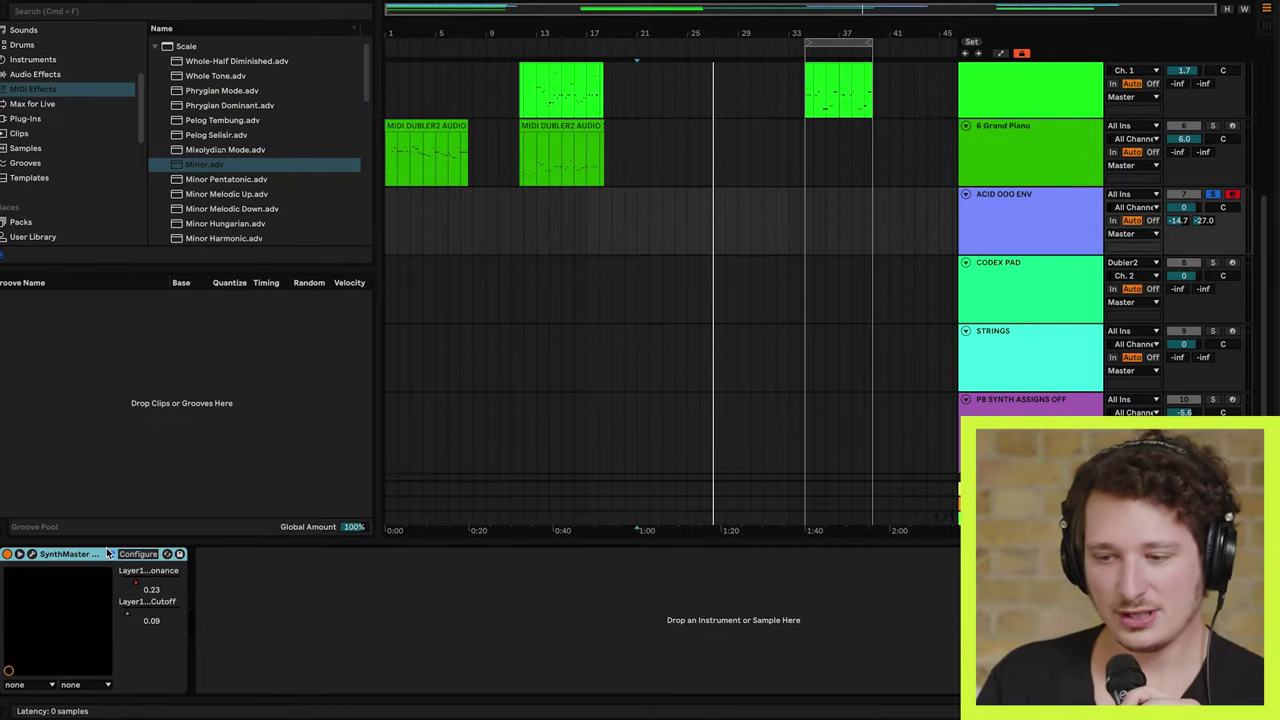
{"action": "left_click", "coordinate": [32, 555]}
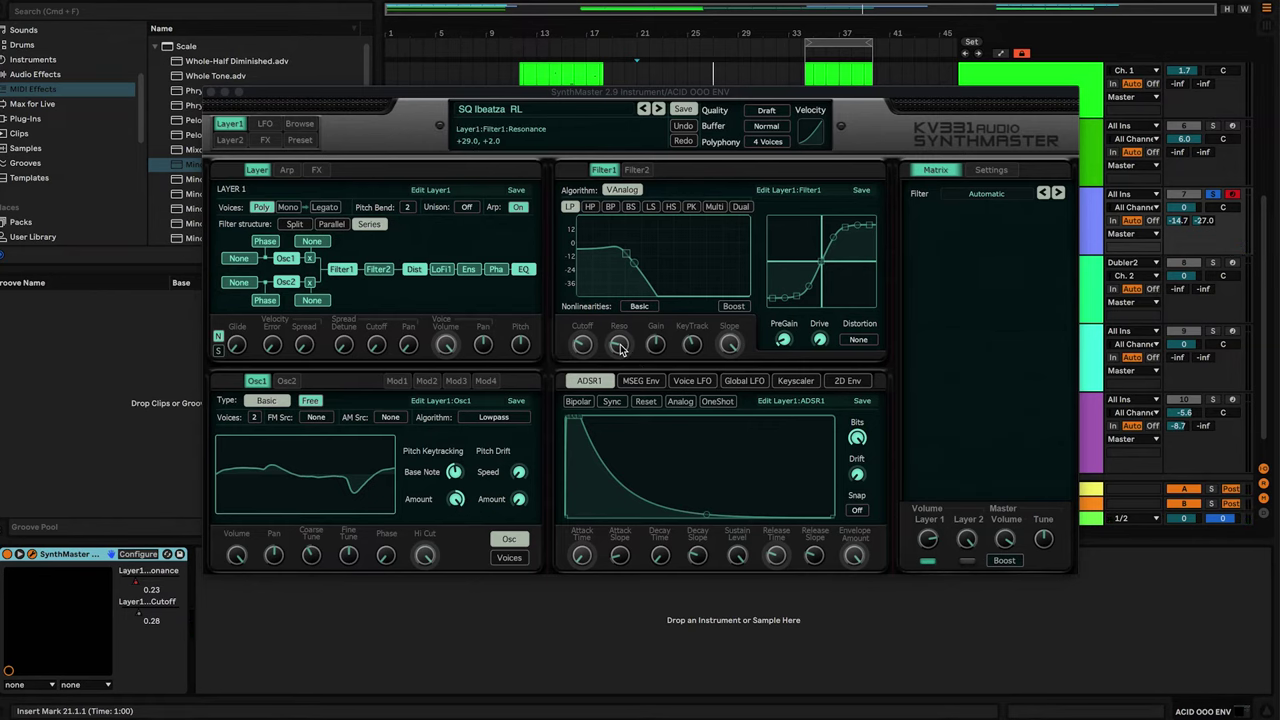
Step: Enable Dubler's ooo vowel dial and compare its CC dials against the SynthMaster plugin window
{"action": "key", "text": "super+Tab"}
{"action": "key", "text": "super+Tab"}
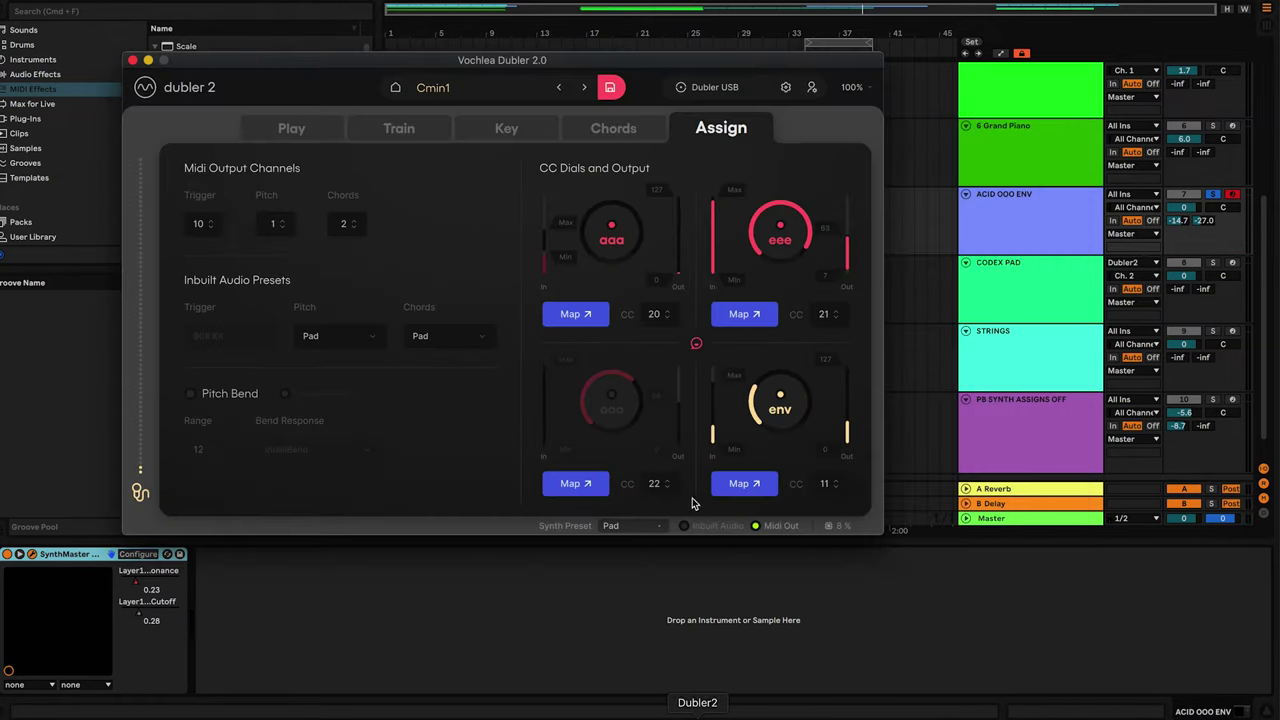
{"action": "left_click", "coordinate": [604, 399]}
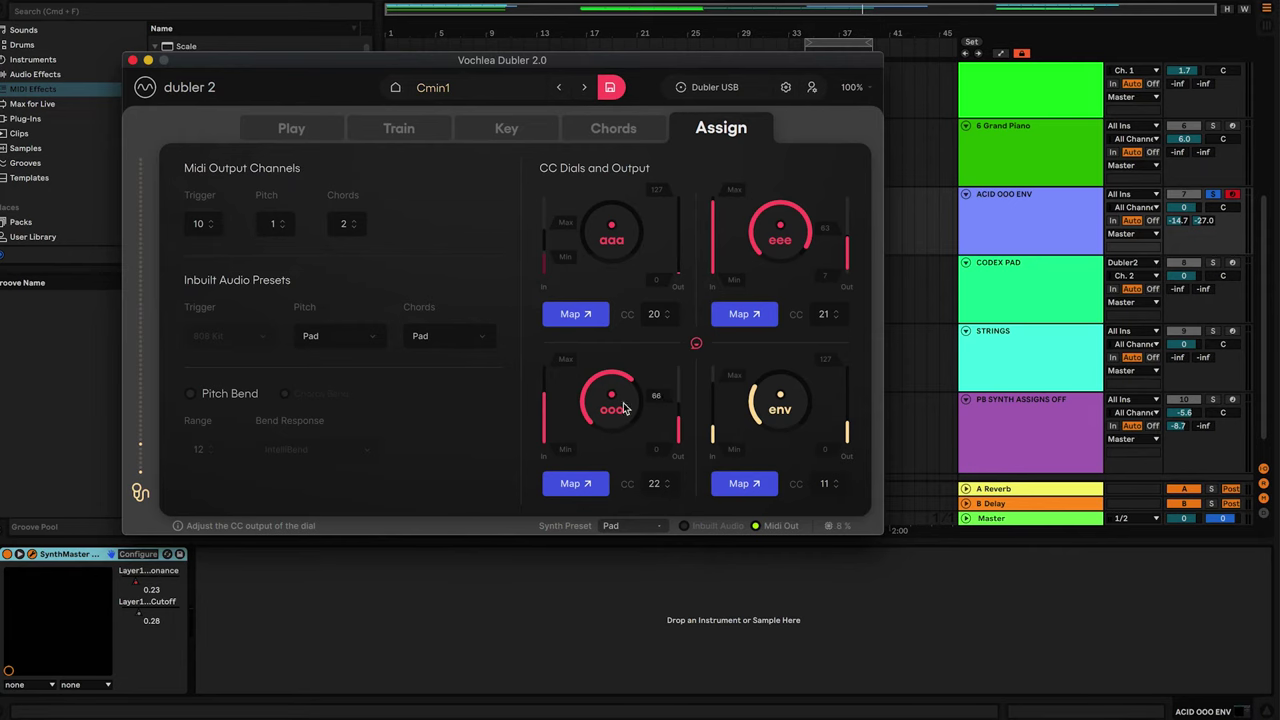
{"action": "left_click", "coordinate": [316, 654]}
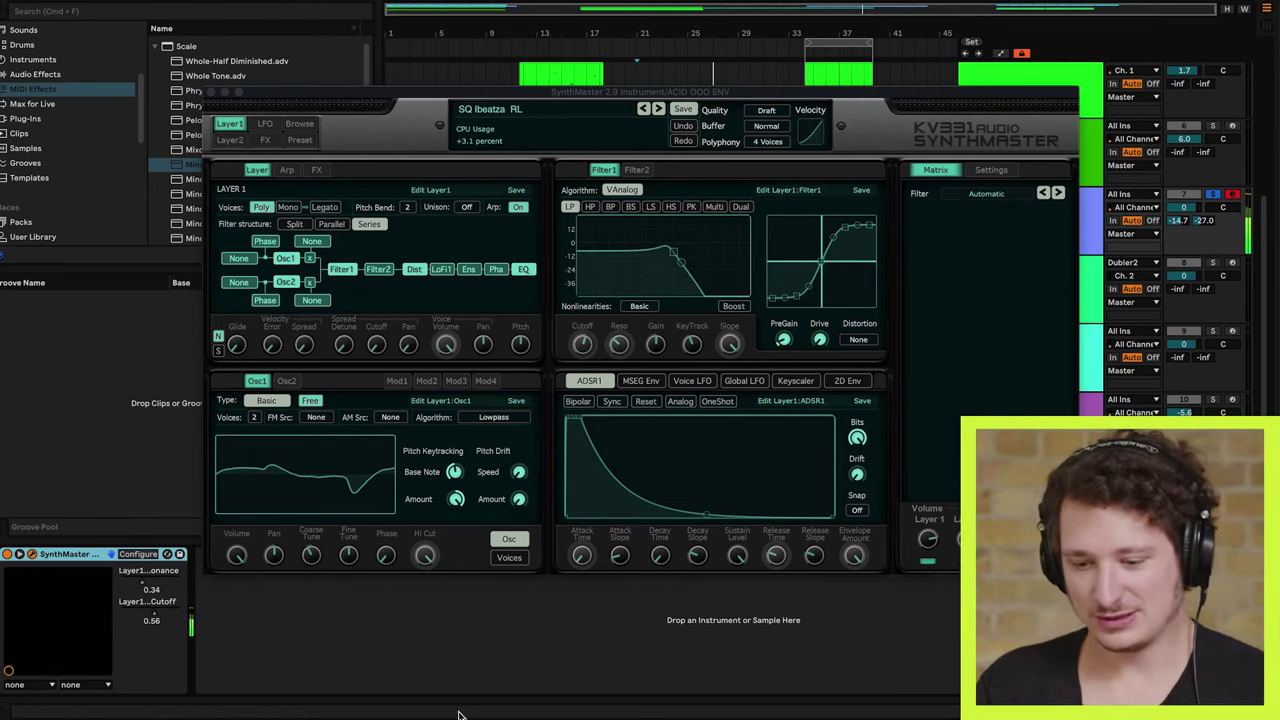
{"action": "left_click", "coordinate": [697, 716]}
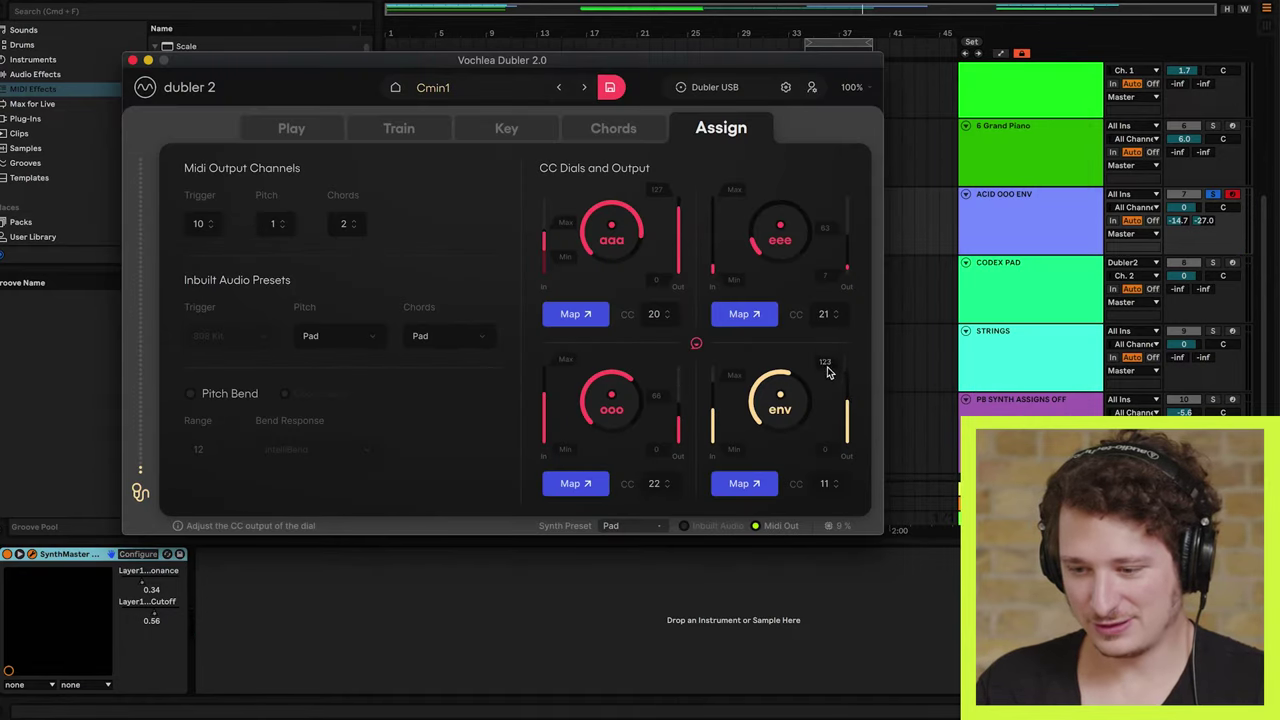
{"action": "left_click", "coordinate": [782, 595]}
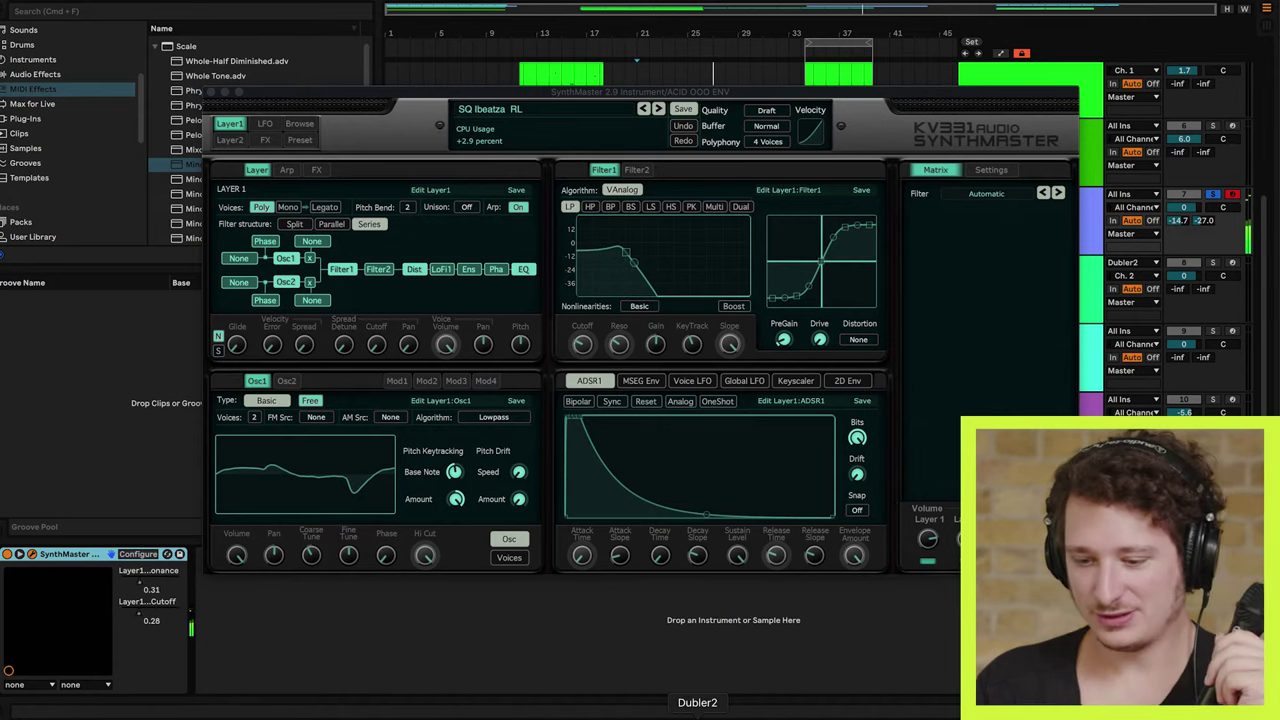
{"action": "left_click", "coordinate": [698, 712]}
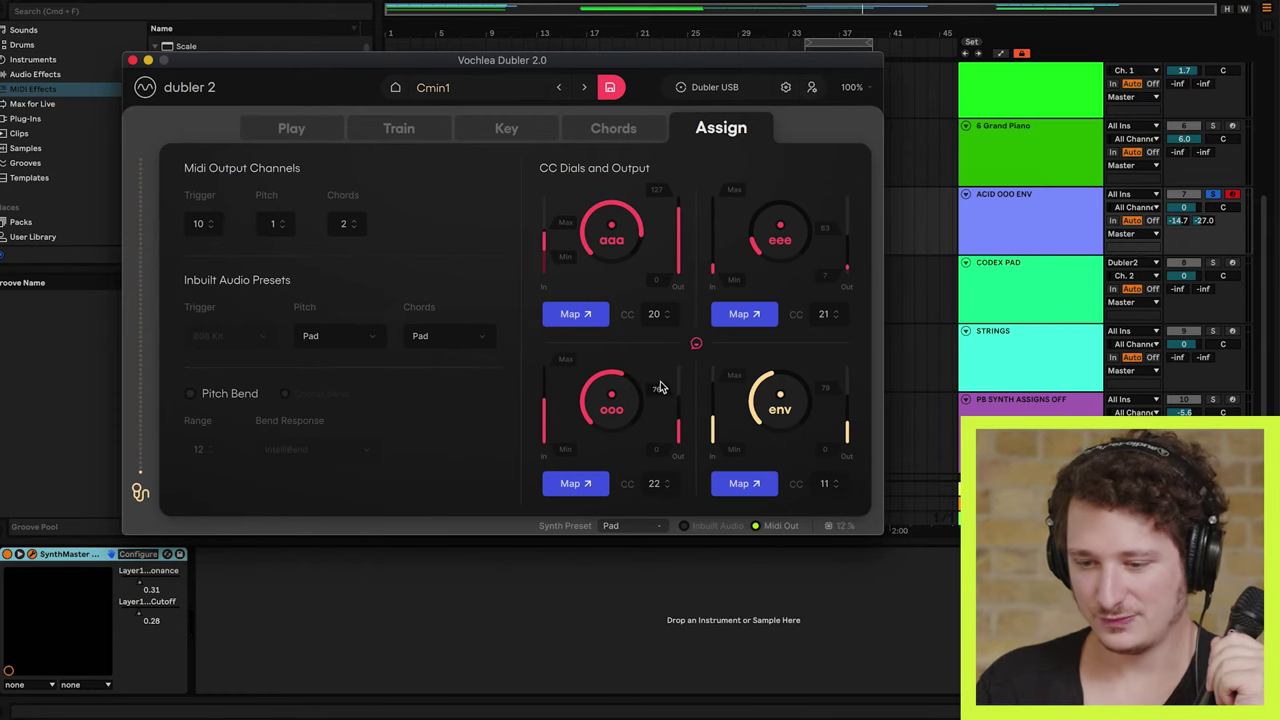
{"action": "left_click", "coordinate": [263, 597]}
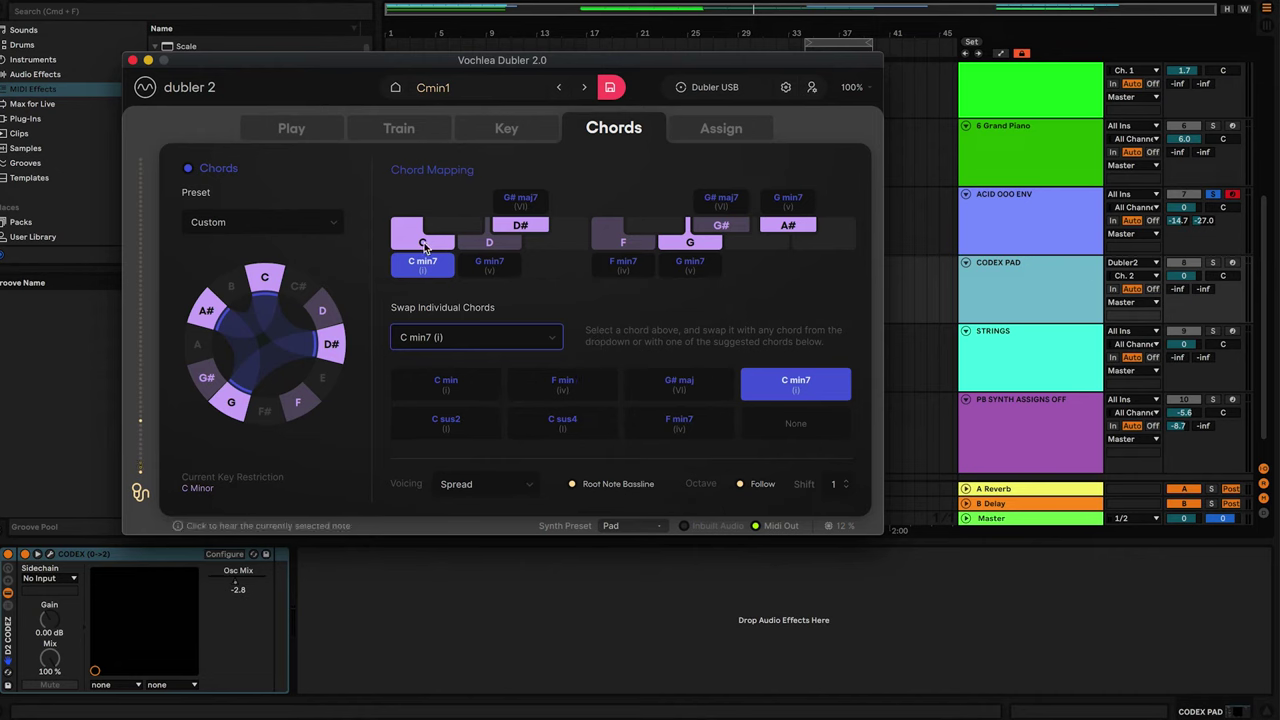
Step: On the F chord slot, try A# maj and toggle Root Note Bassline on then off
{"action": "left_click", "coordinate": [613, 249]}
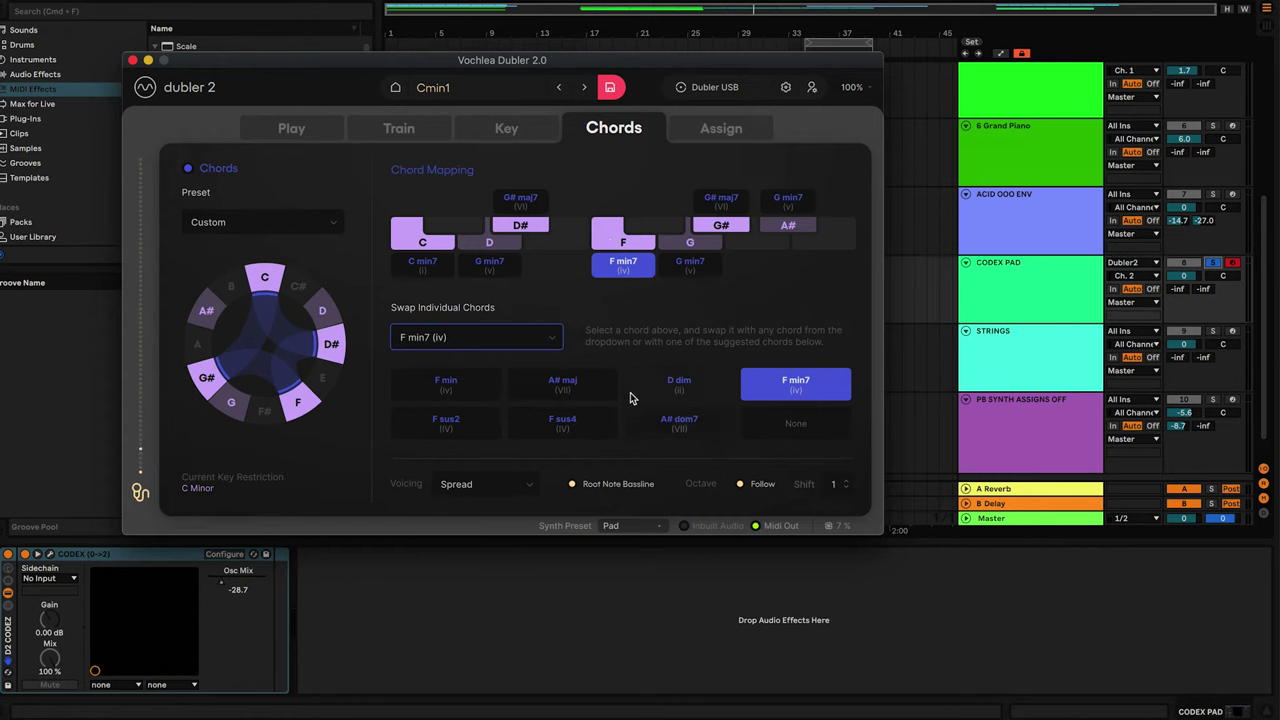
{"action": "left_click", "coordinate": [586, 389]}
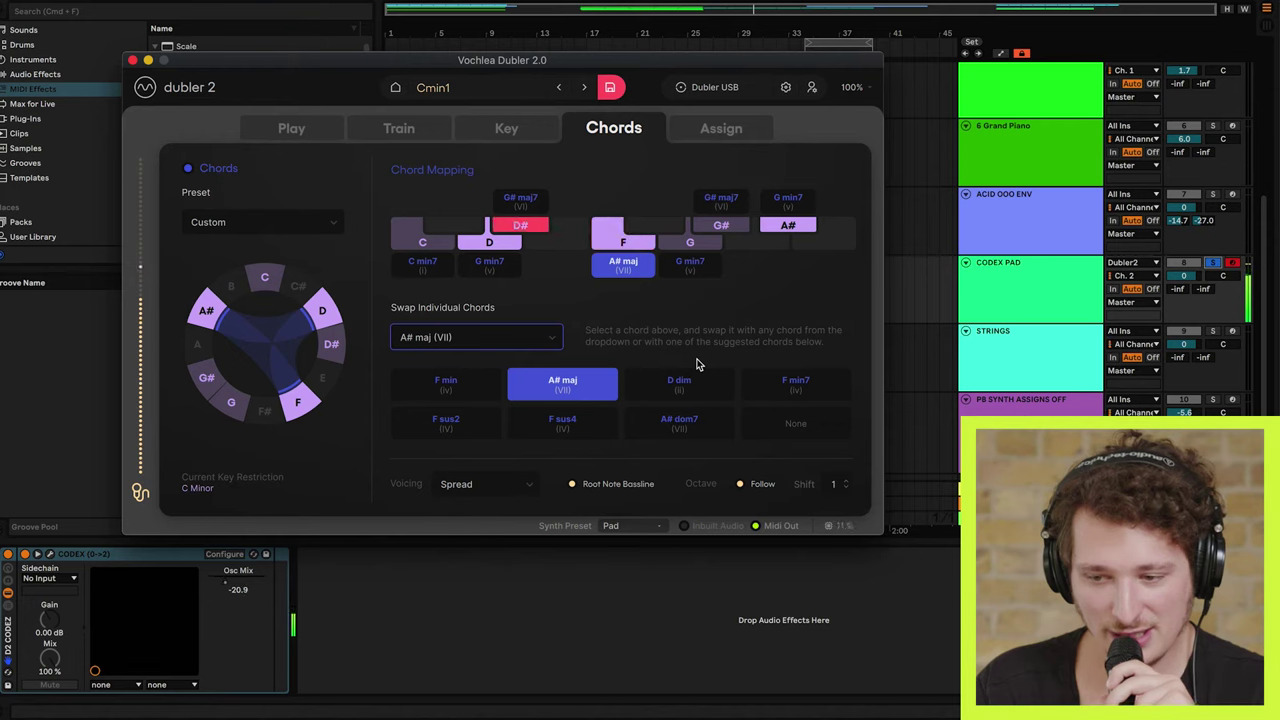
{"action": "left_click", "coordinate": [573, 485]}
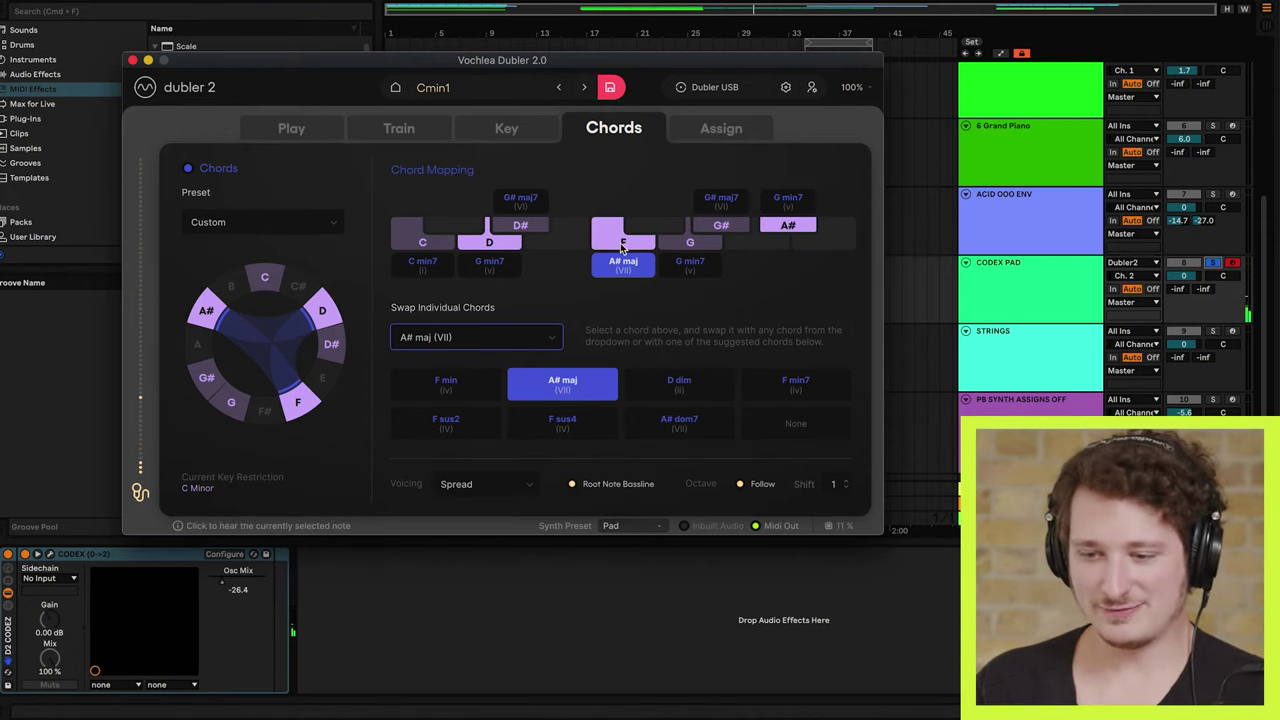
{"action": "left_click", "coordinate": [573, 485]}
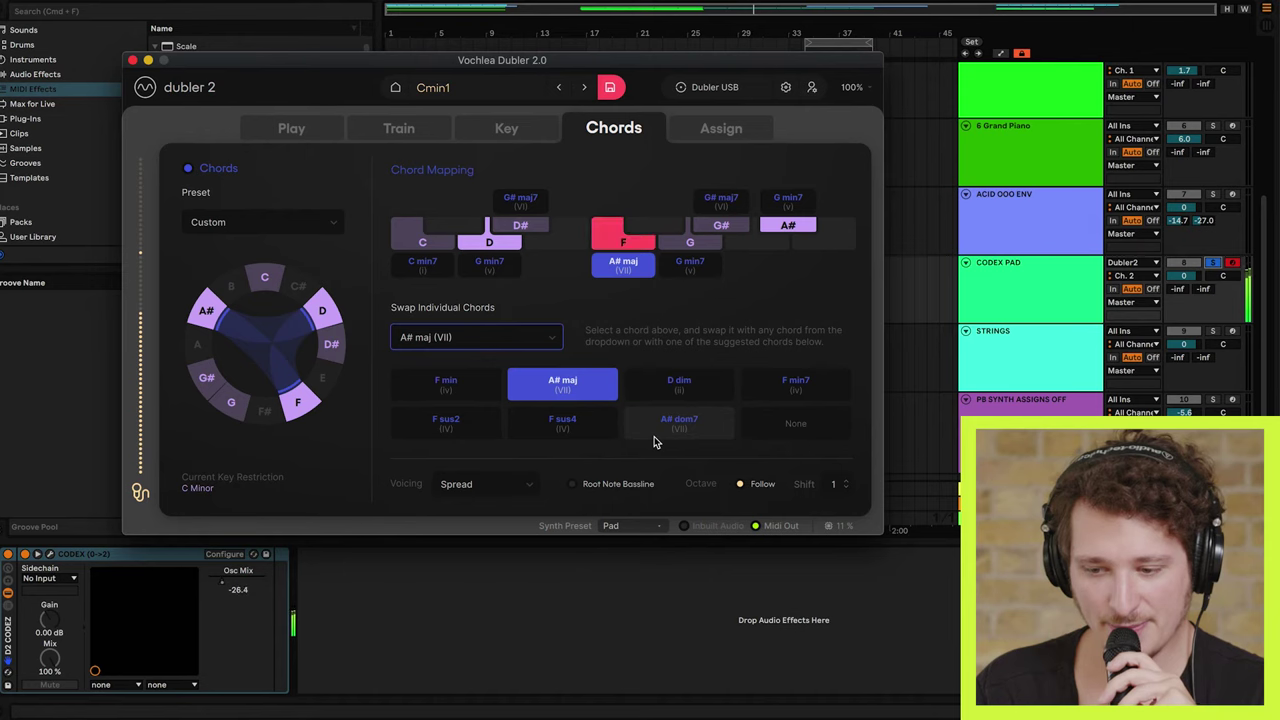
Step: Audition F min7, F sus4, A# maj and F min, then settle on F sus2 (IV)
{"action": "left_click", "coordinate": [796, 399]}
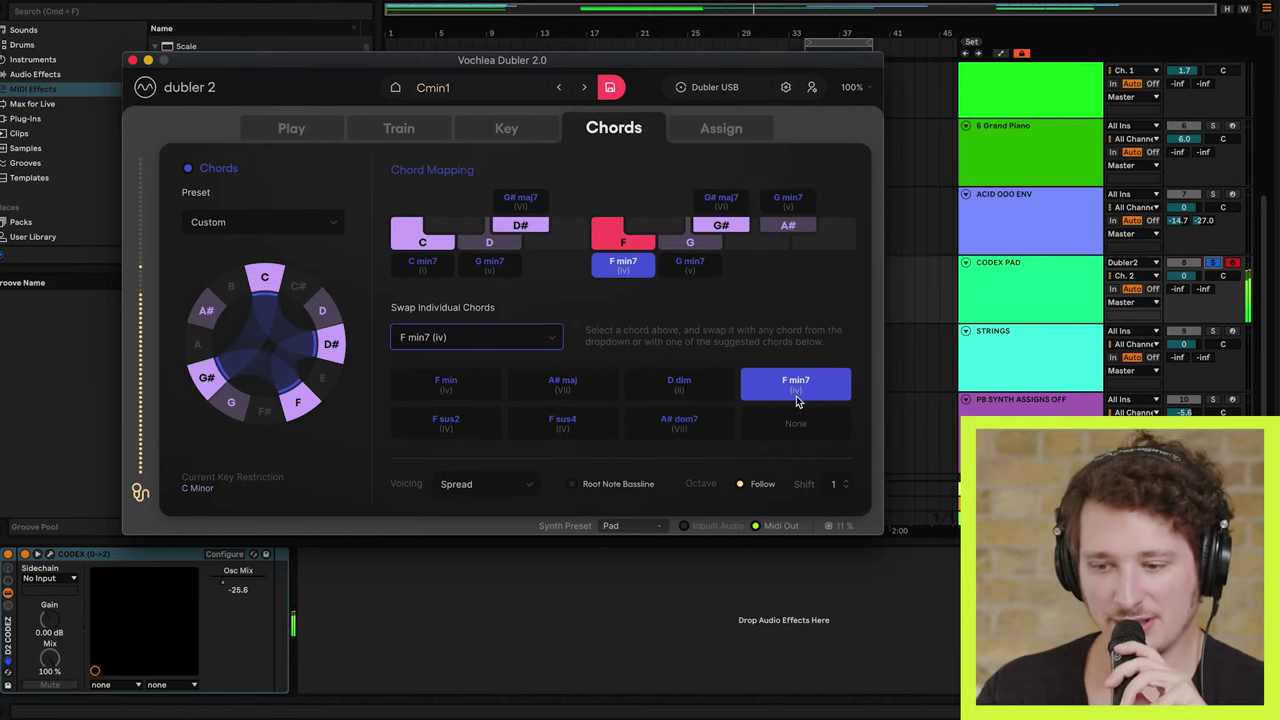
{"action": "left_click", "coordinate": [592, 428]}
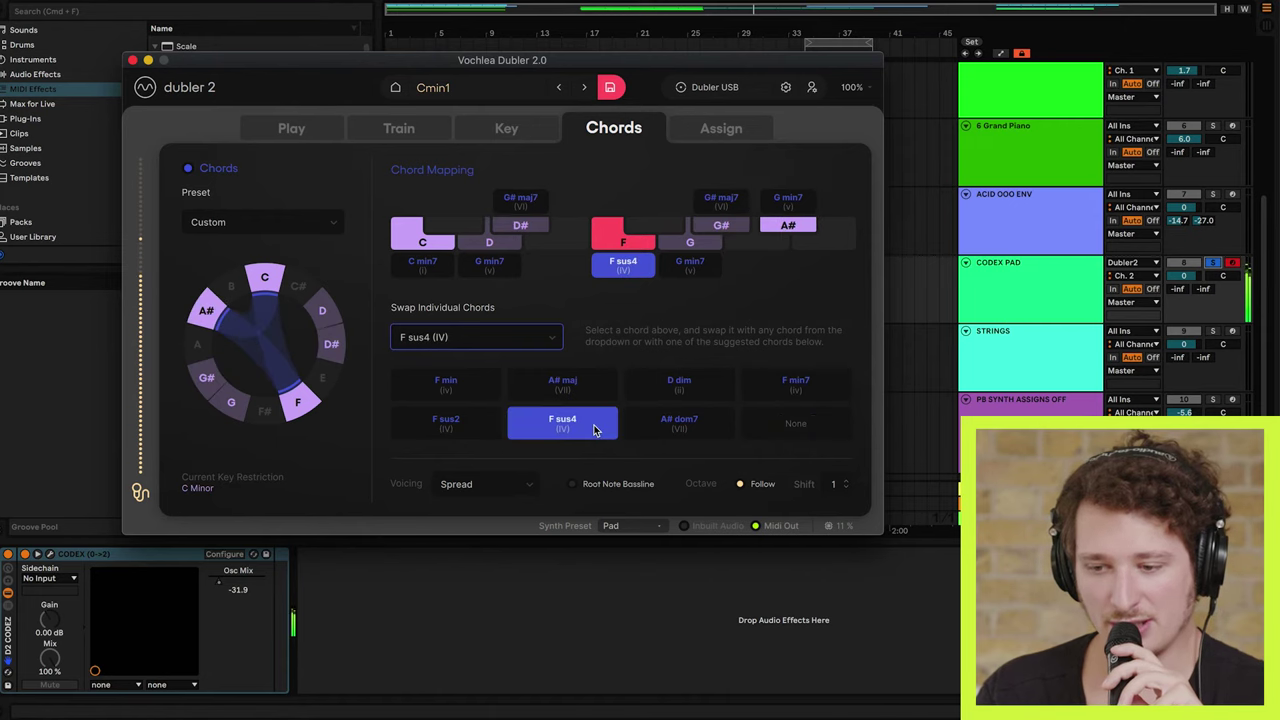
{"action": "left_click", "coordinate": [582, 390]}
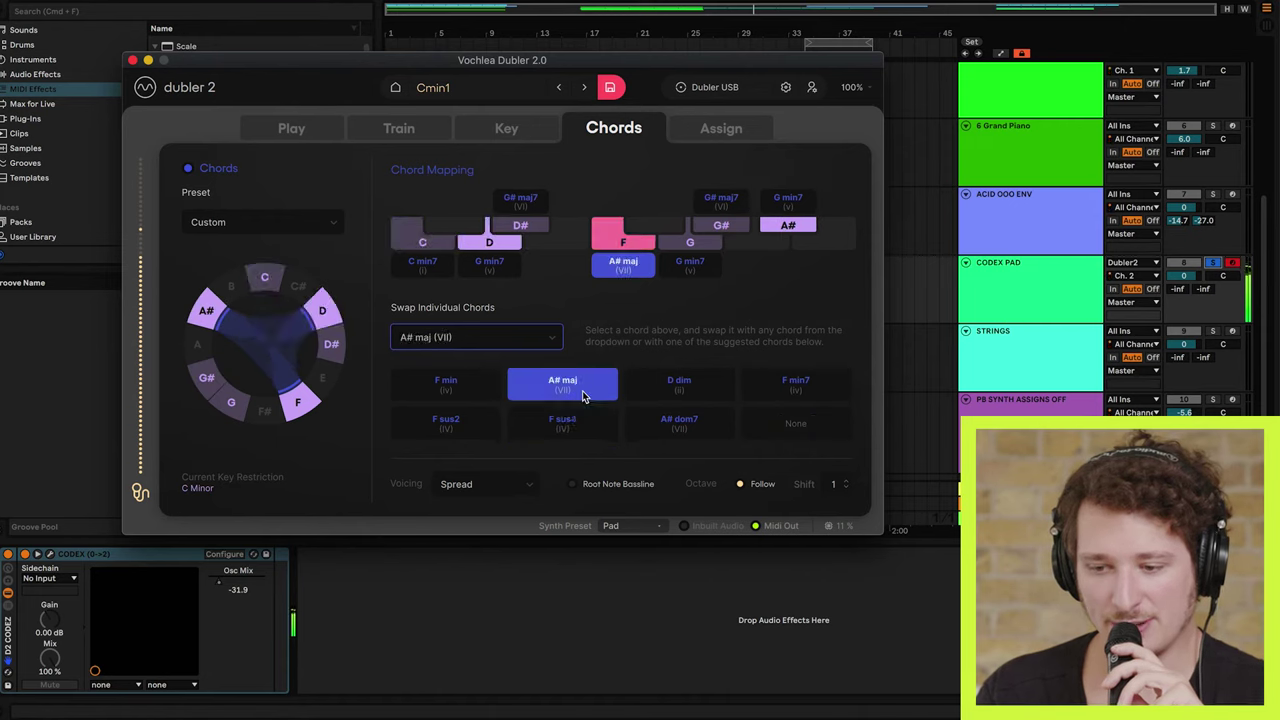
{"action": "left_click", "coordinate": [474, 383]}
{"action": "left_click", "coordinate": [460, 421]}
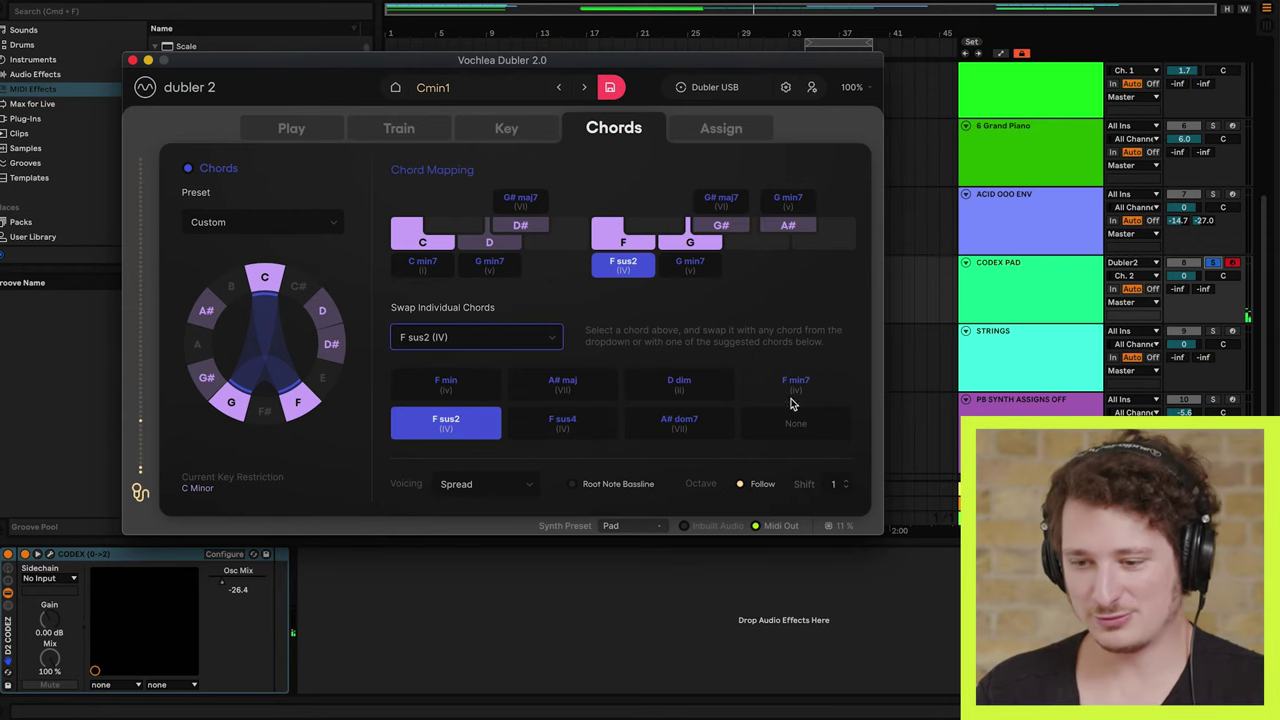
{"action": "left_click", "coordinate": [453, 343]}
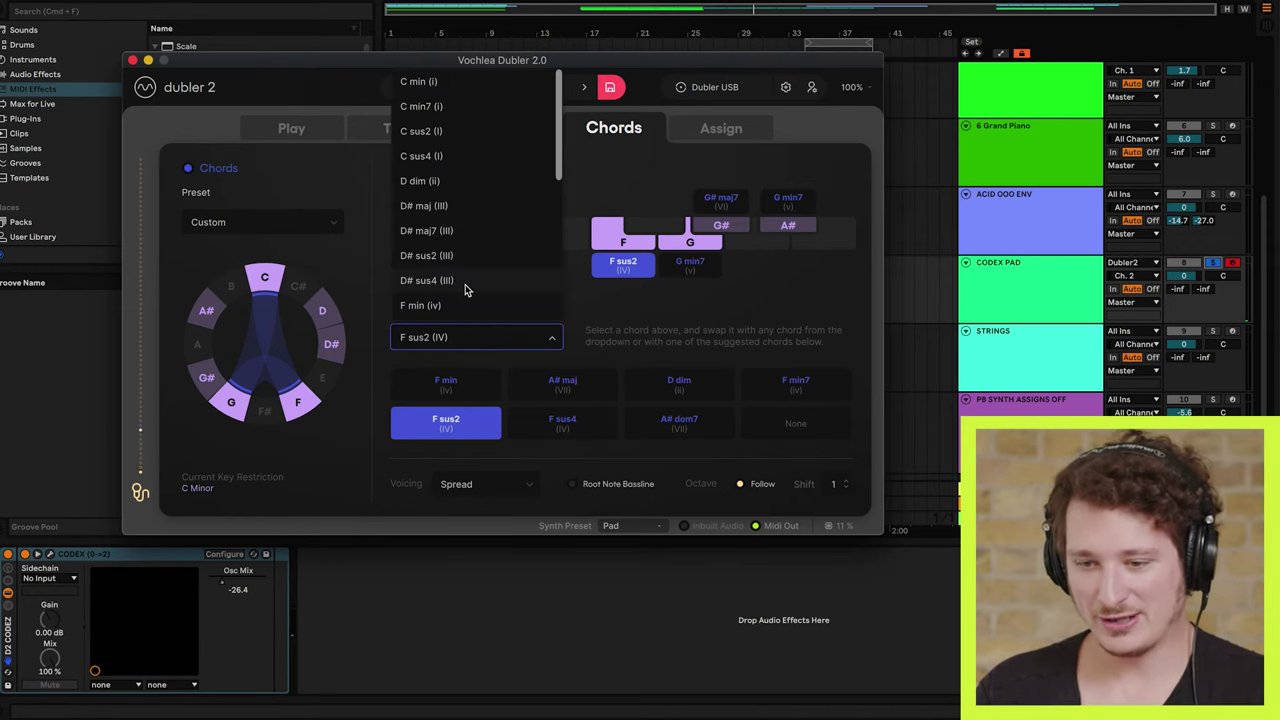
{"action": "scroll", "coordinate": [464, 289], "scroll_direction": "down", "scroll_amount": 10}
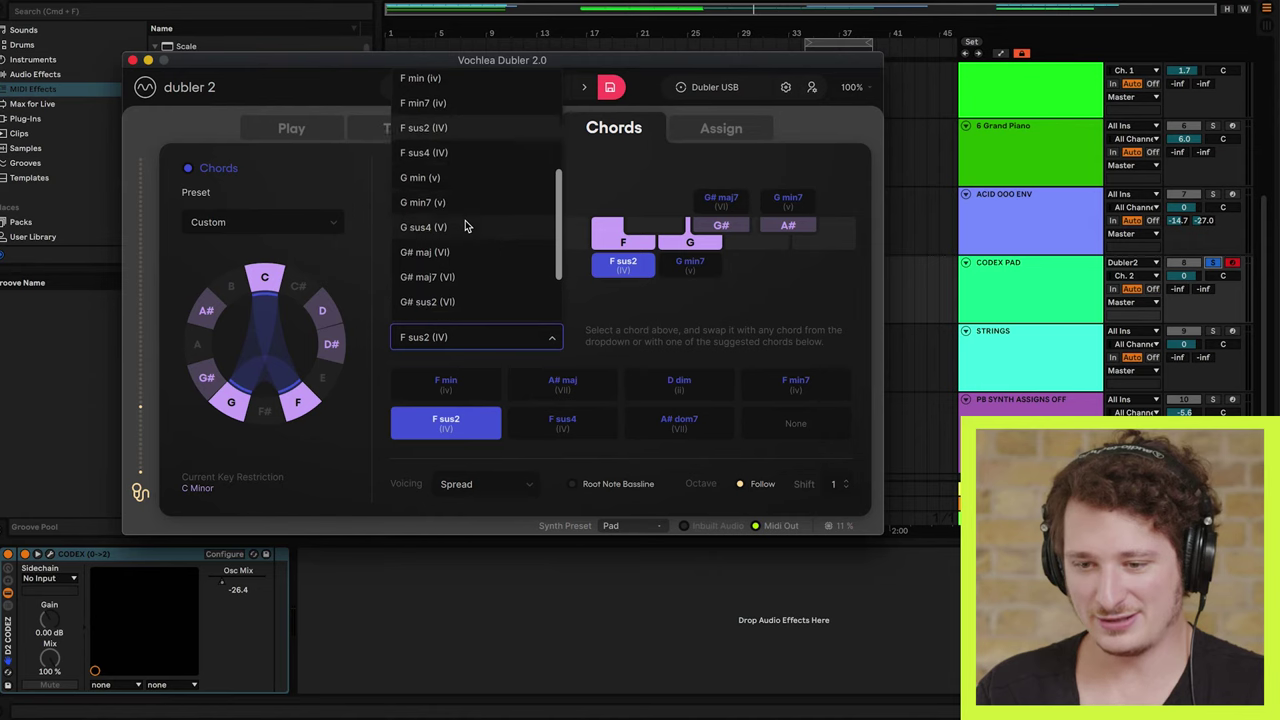
{"action": "left_click", "coordinate": [664, 312]}
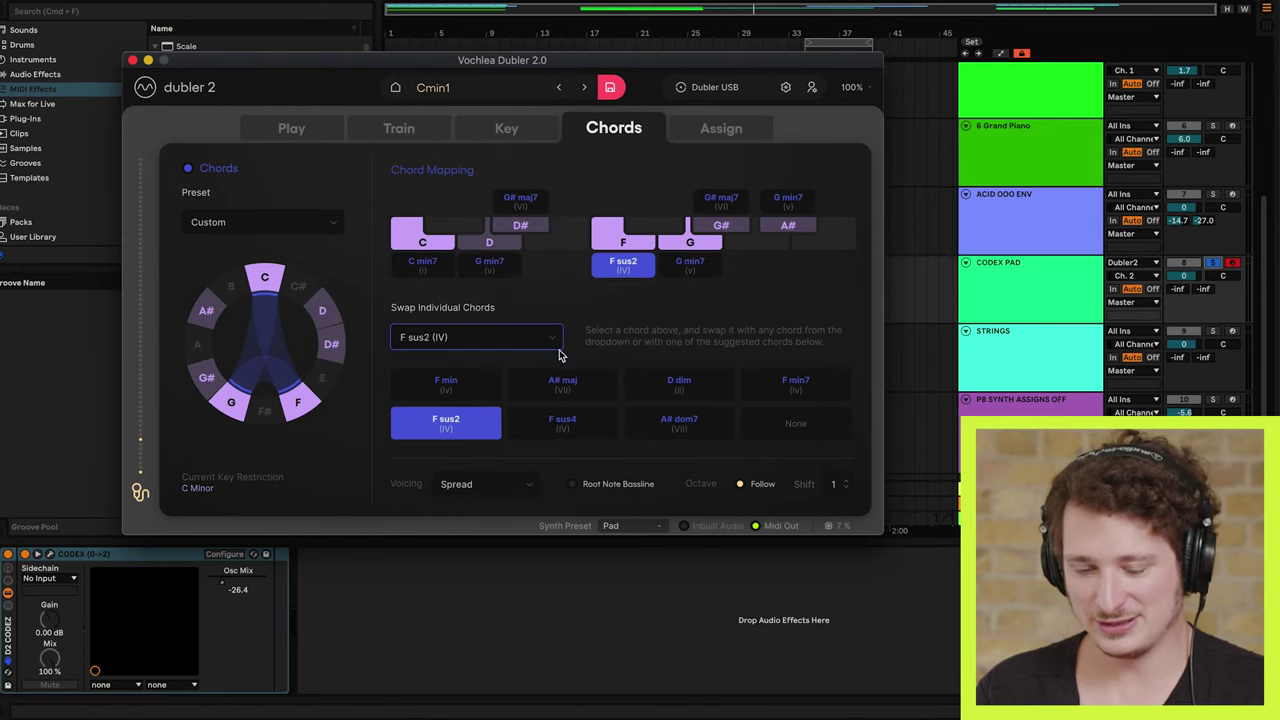
Step: Switch Dubler's chord voicing from Spread to Block, then set it back to Spread
{"action": "left_click", "coordinate": [511, 488]}
{"action": "left_click", "coordinate": [509, 488]}
{"action": "left_click", "coordinate": [512, 486]}
{"action": "left_click", "coordinate": [494, 483]}
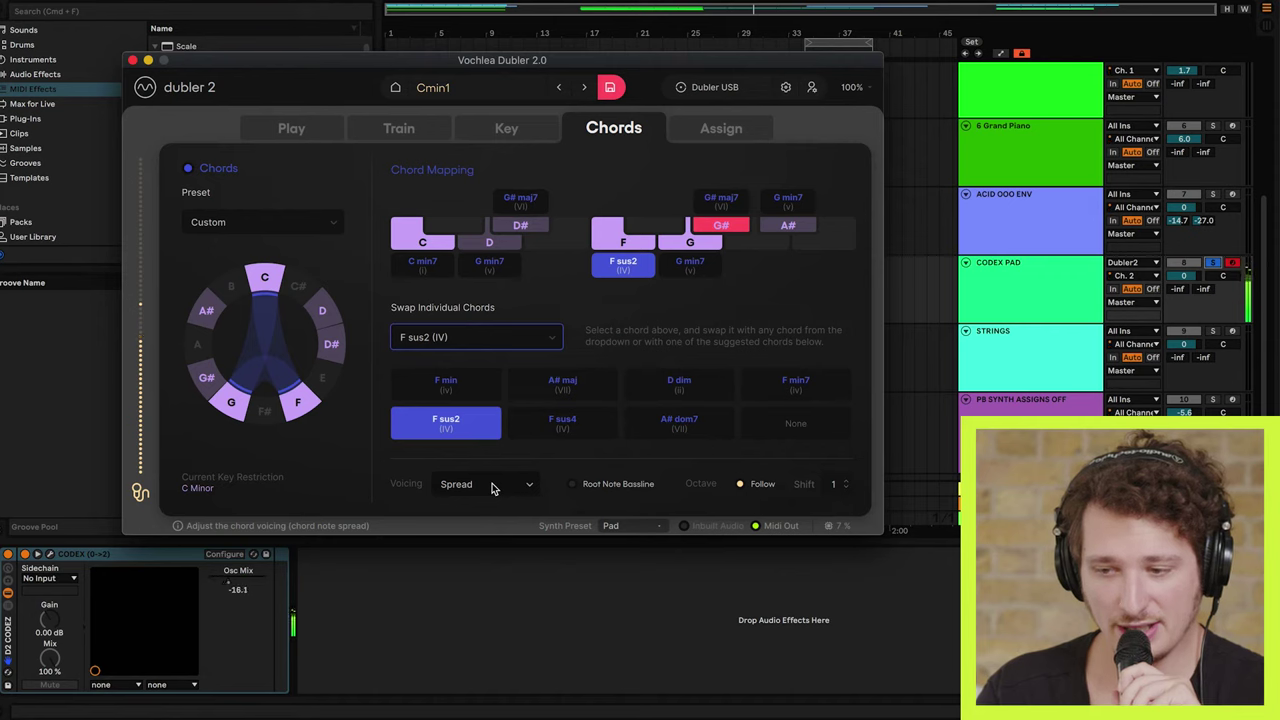
{"action": "left_click", "coordinate": [491, 487]}
{"action": "left_click", "coordinate": [489, 406]}
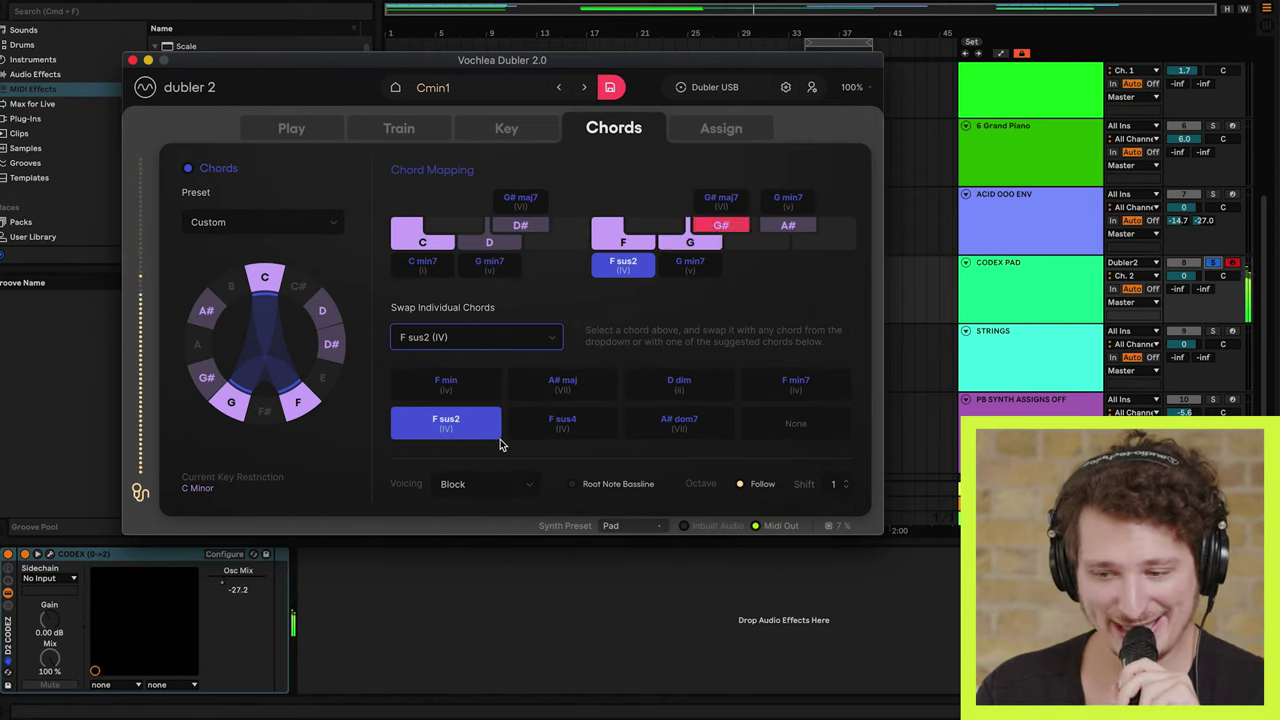
{"action": "left_click", "coordinate": [480, 485]}
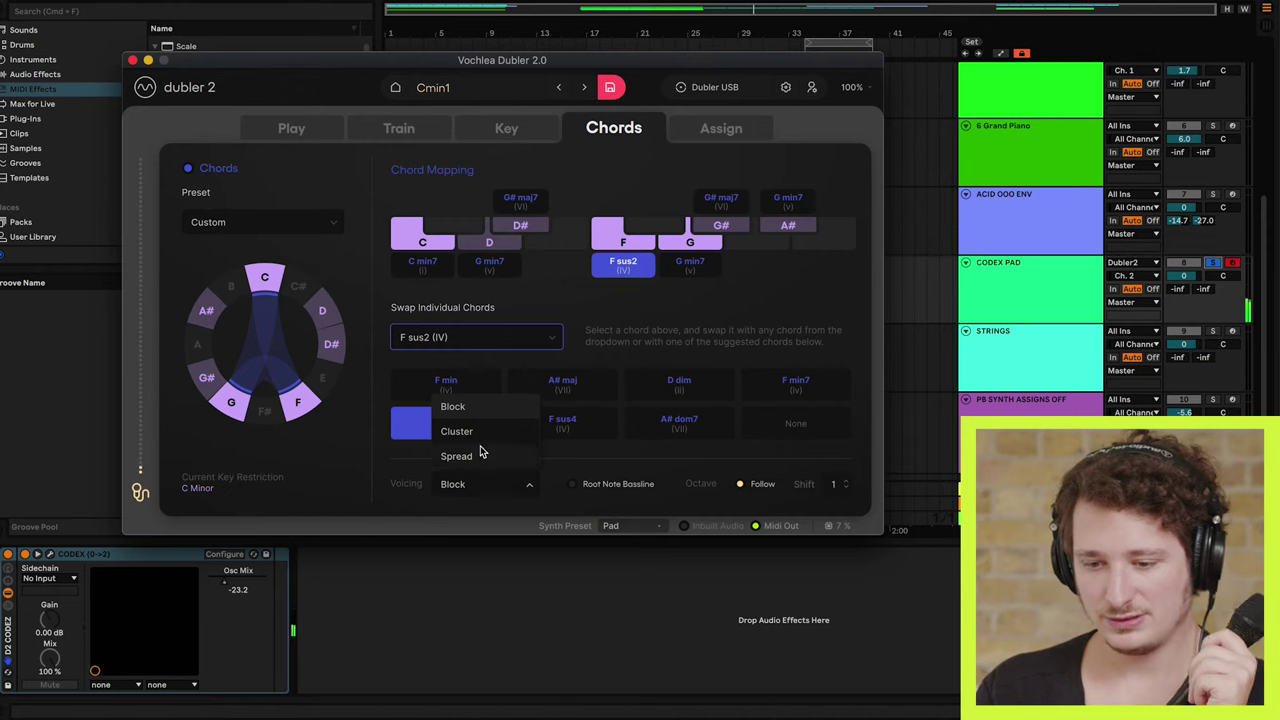
{"action": "left_click", "coordinate": [479, 455]}
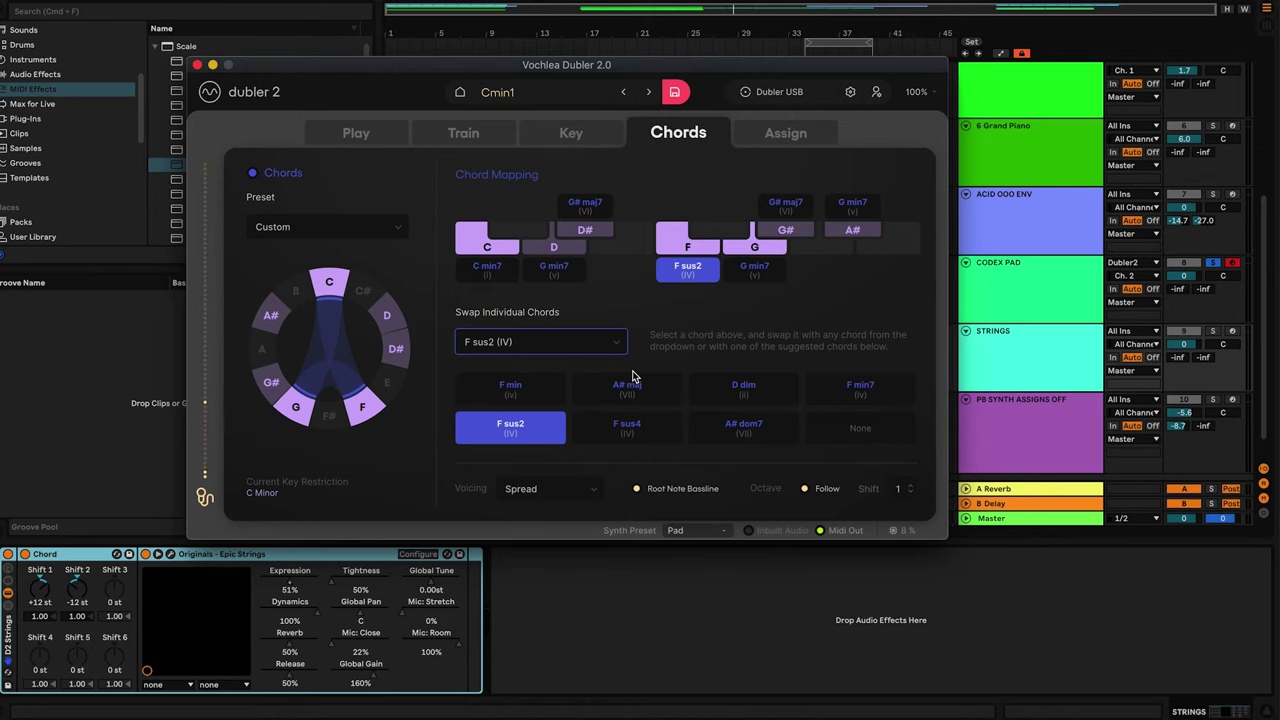
Step: Set Dubler's pitch MIDI output to channel 1 and return to Live's Ultran FM Bass track
{"action": "left_click", "coordinate": [769, 135]}
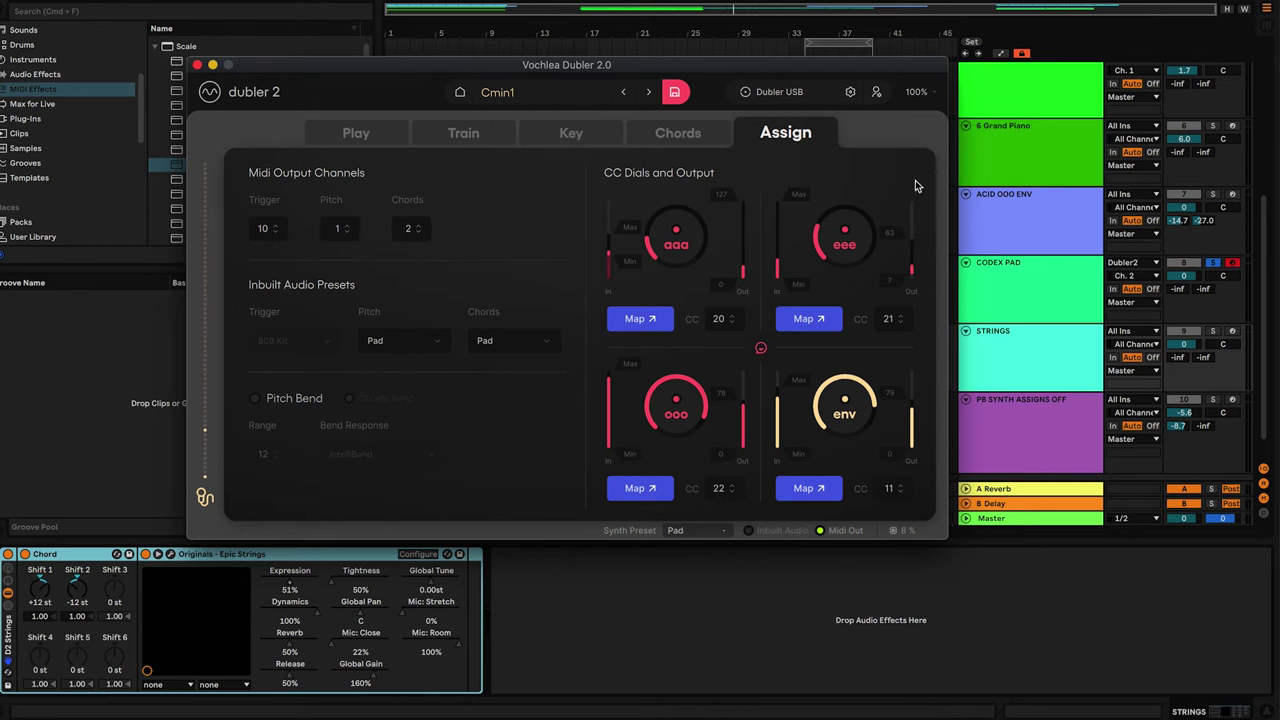
{"action": "left_click", "coordinate": [1021, 205]}
{"action": "scroll", "coordinate": [987, 184], "scroll_direction": "down", "scroll_amount": 3}
{"action": "scroll", "coordinate": [996, 195], "scroll_direction": "up", "scroll_amount": 4}
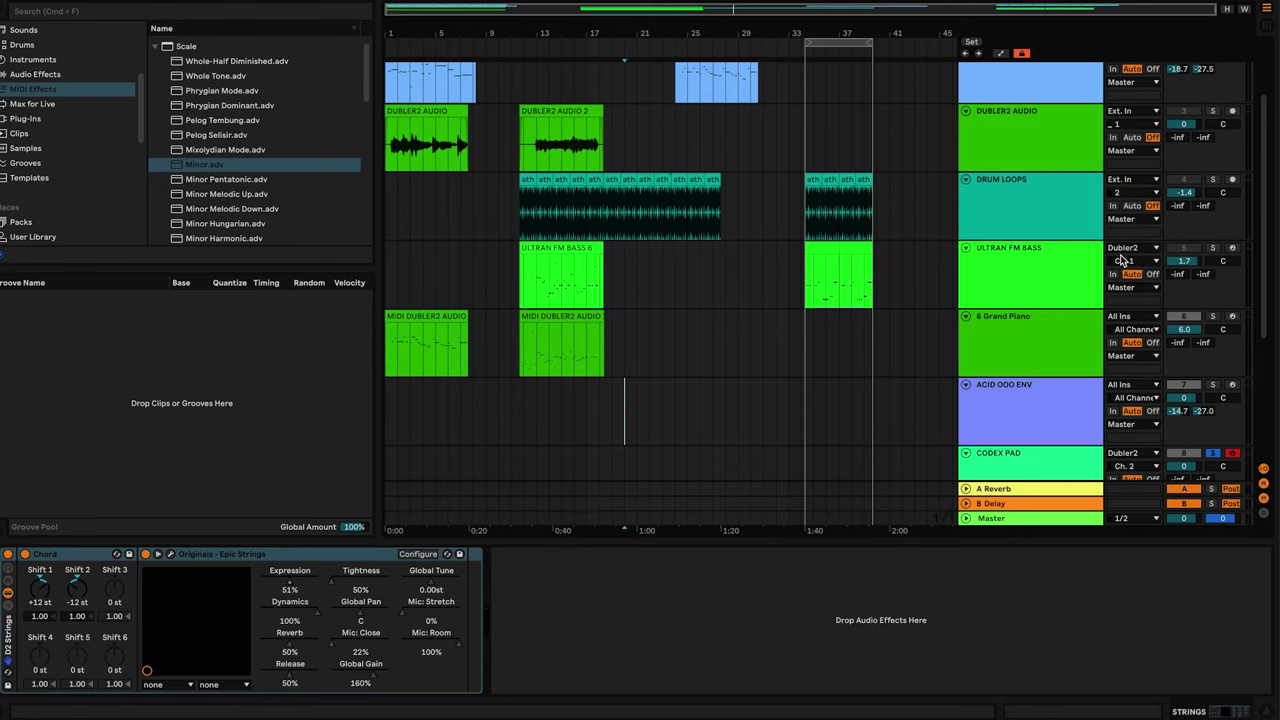
Step: Keep Ultran FM Bass listening on input Ch. 1 and arm both Ultran FM Bass and Codex Pad
{"action": "left_click", "coordinate": [1124, 259]}
{"action": "left_click", "coordinate": [1124, 285]}
{"action": "left_click", "coordinate": [1231, 251]}
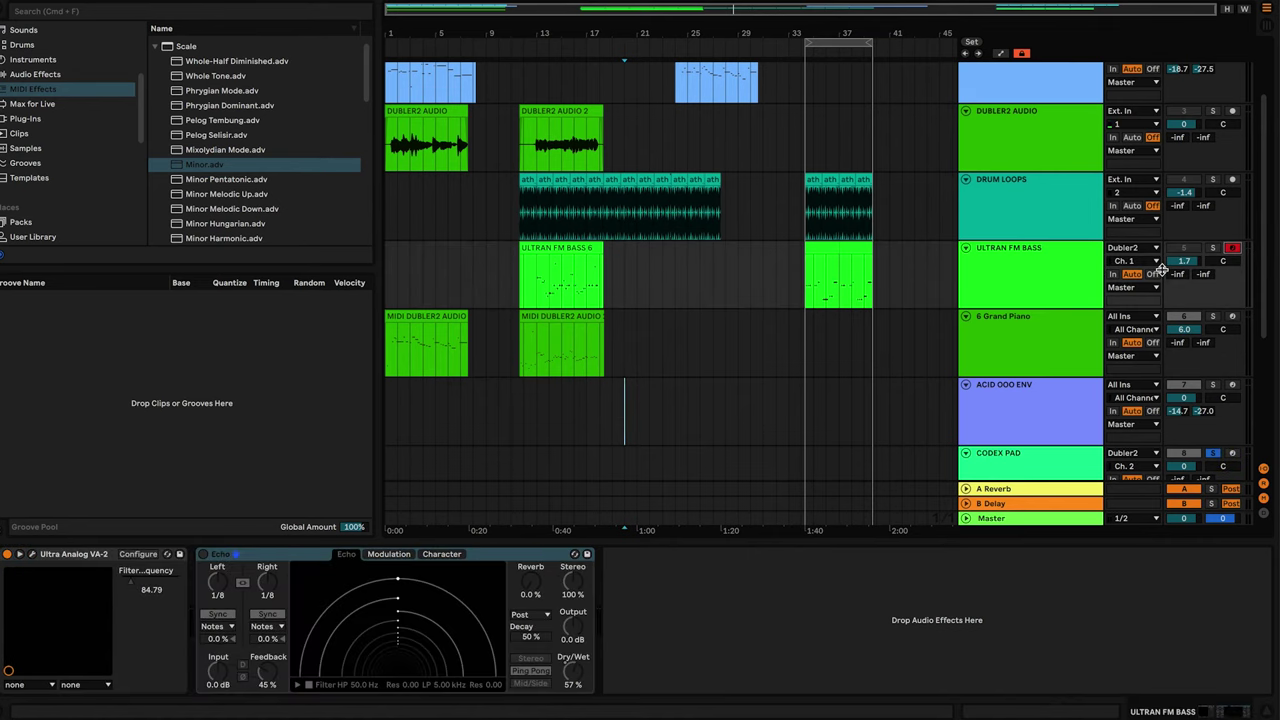
{"action": "scroll", "coordinate": [1236, 265], "scroll_direction": "down", "scroll_amount": 5}
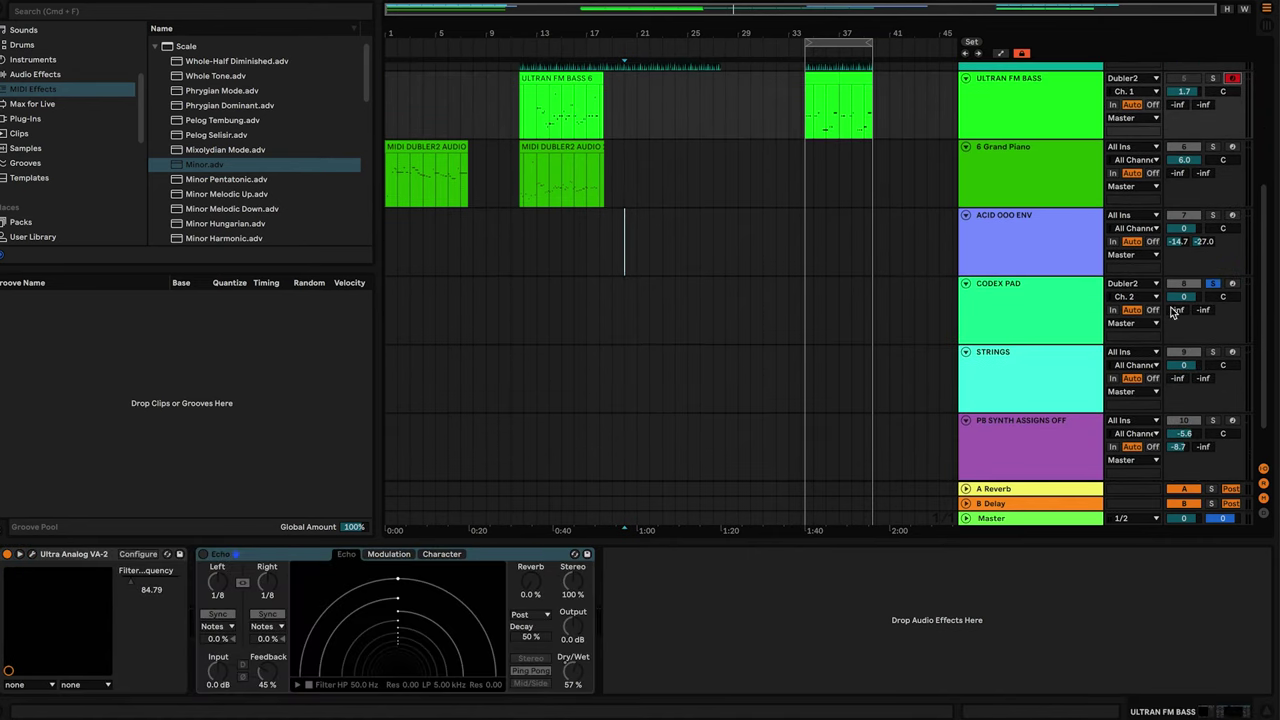
{"action": "left_click", "coordinate": [1232, 284]}
{"action": "scroll", "coordinate": [1190, 248], "scroll_direction": "up", "scroll_amount": 4}
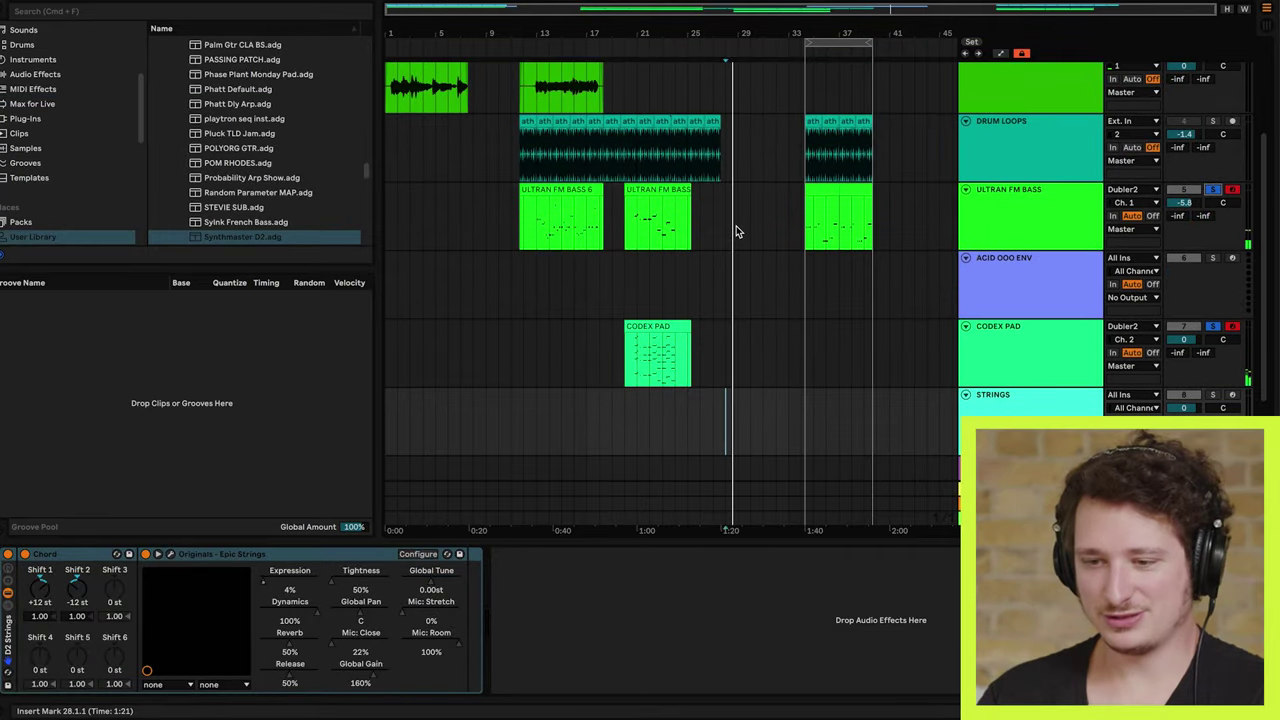
Step: Record new bass and pad clips into the arrangement from around bar 28, then stop
{"action": "left_click", "coordinate": [730, 228]}
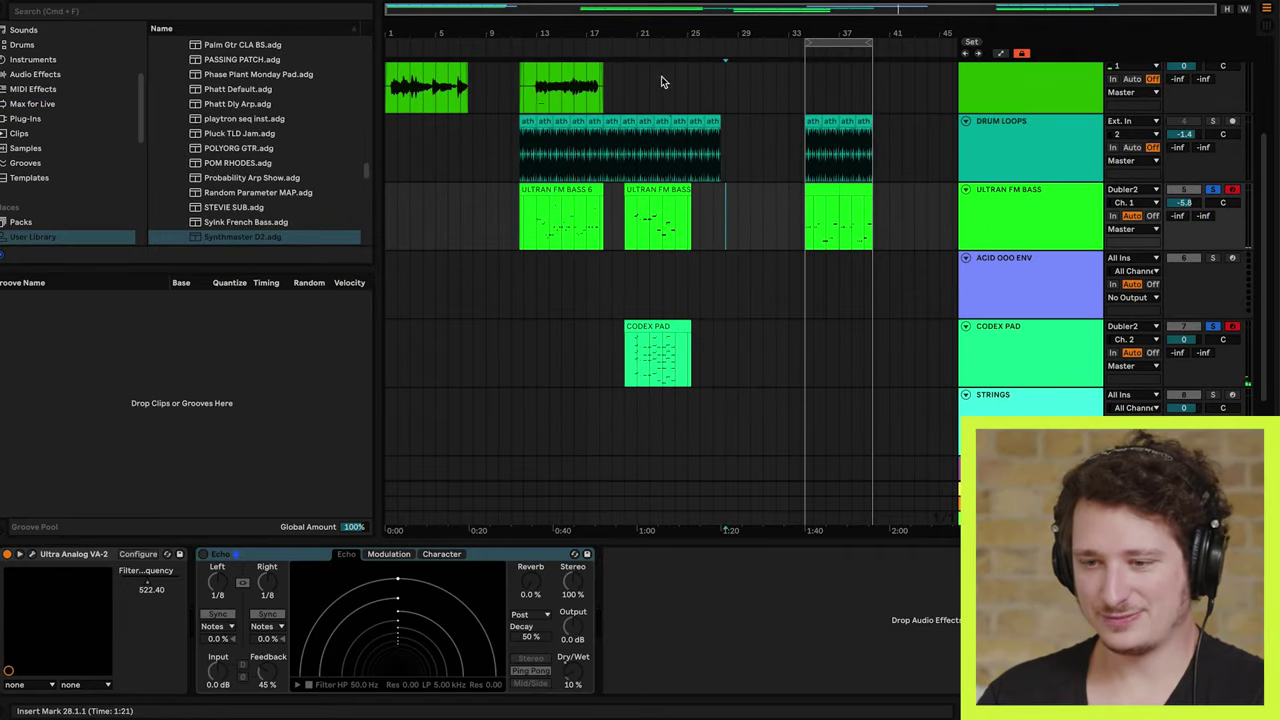
{"action": "key", "text": "F9"}
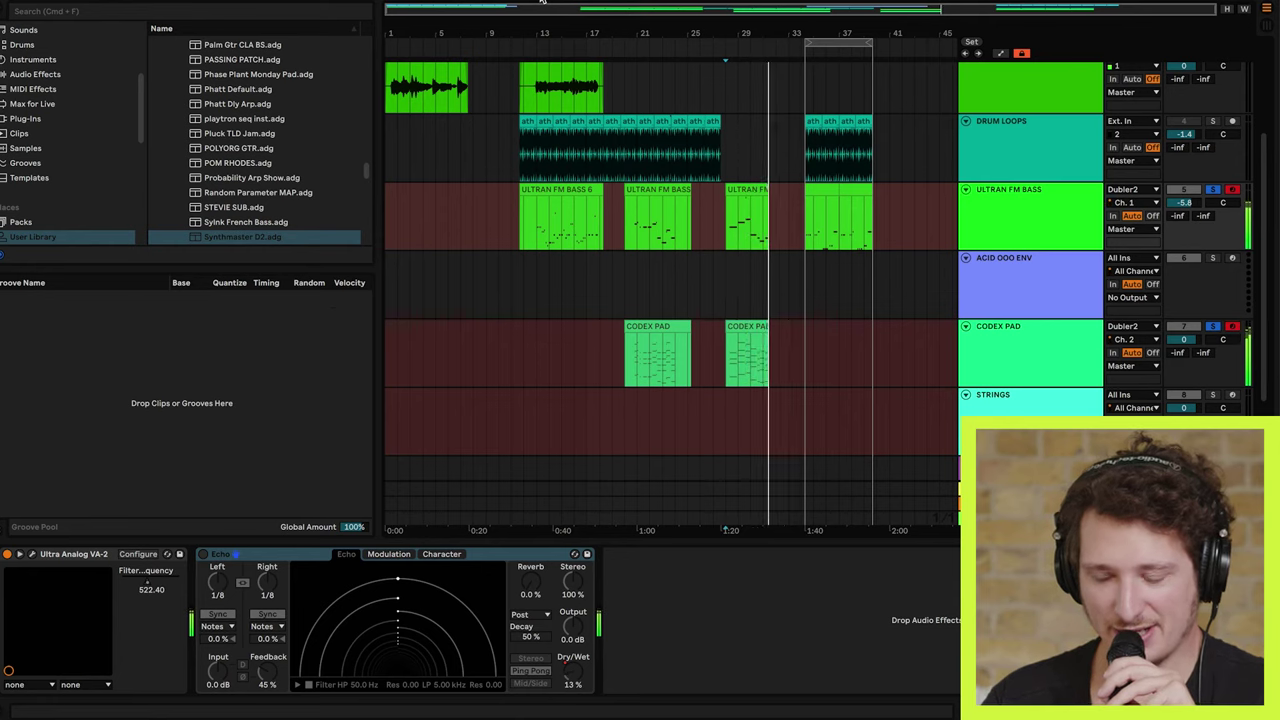
{"action": "key", "text": "space"}
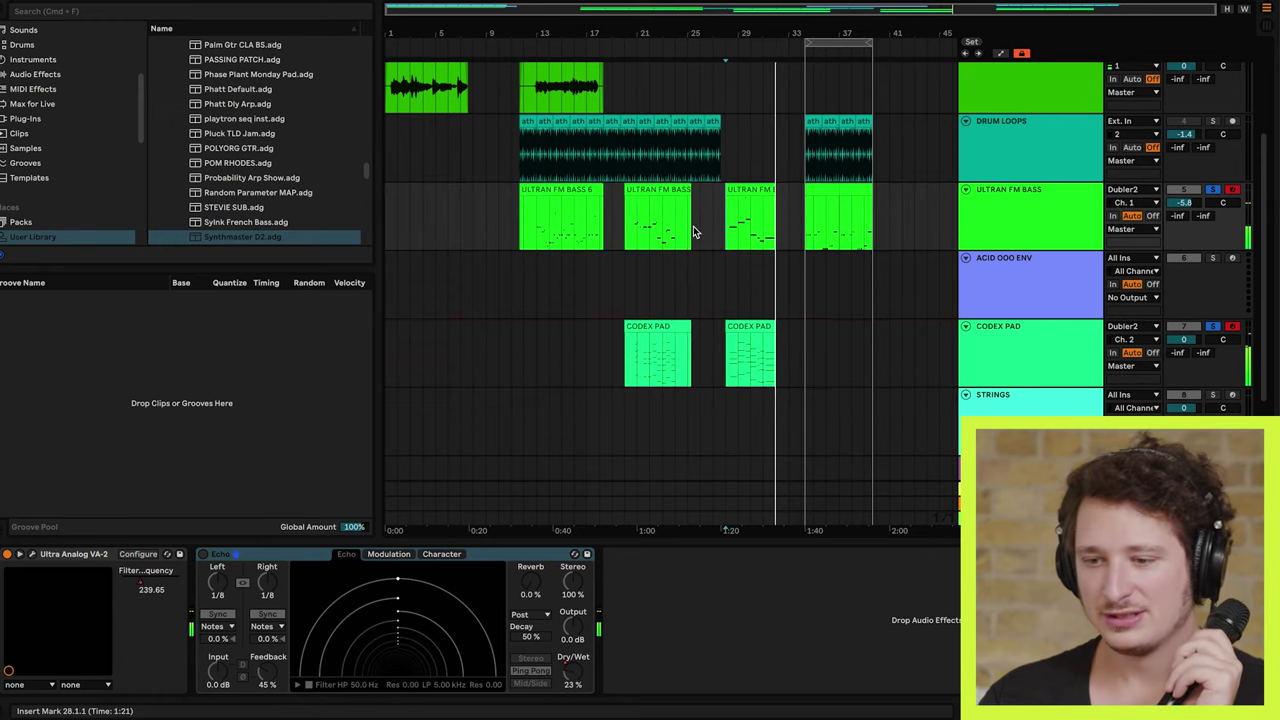
Step: Raise one note in the CODEX PAD clip's first chord and show the CODEX PAD devices
{"action": "left_click", "coordinate": [742, 215]}
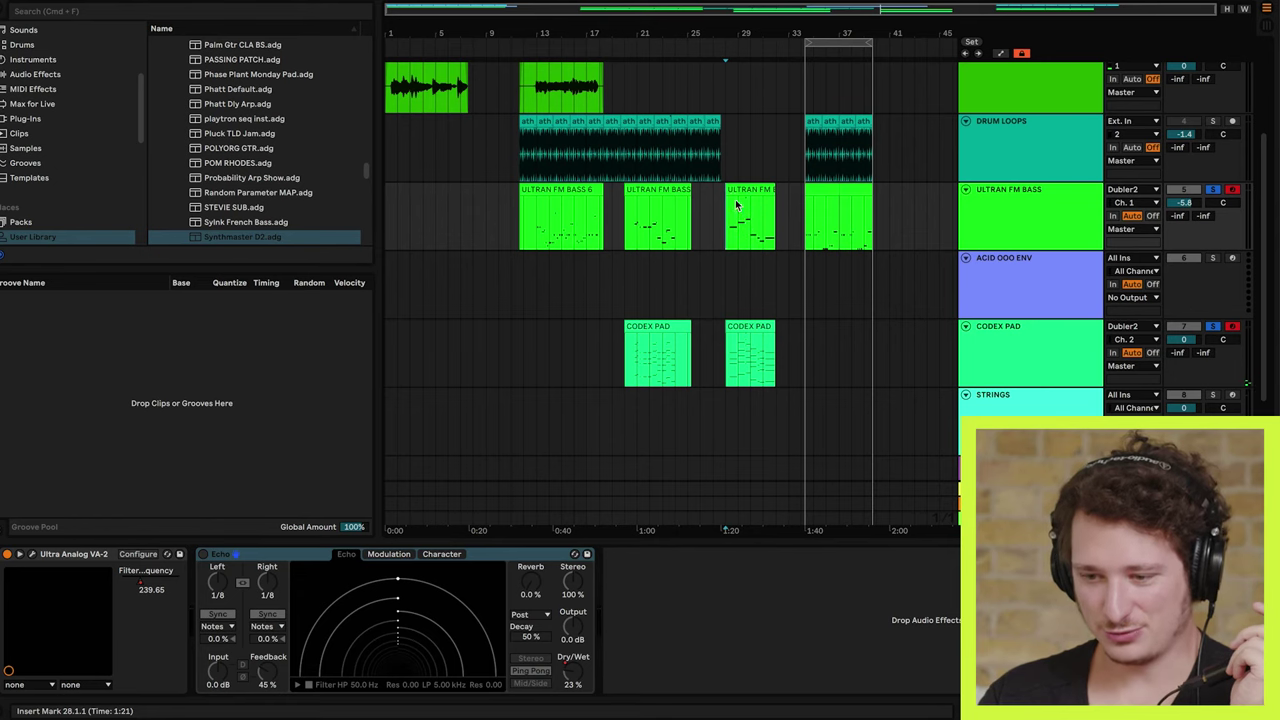
{"action": "double_click", "coordinate": [739, 323]}
{"action": "left_click_drag", "start_coordinate": [478, 470], "coordinate": [478, 452]}
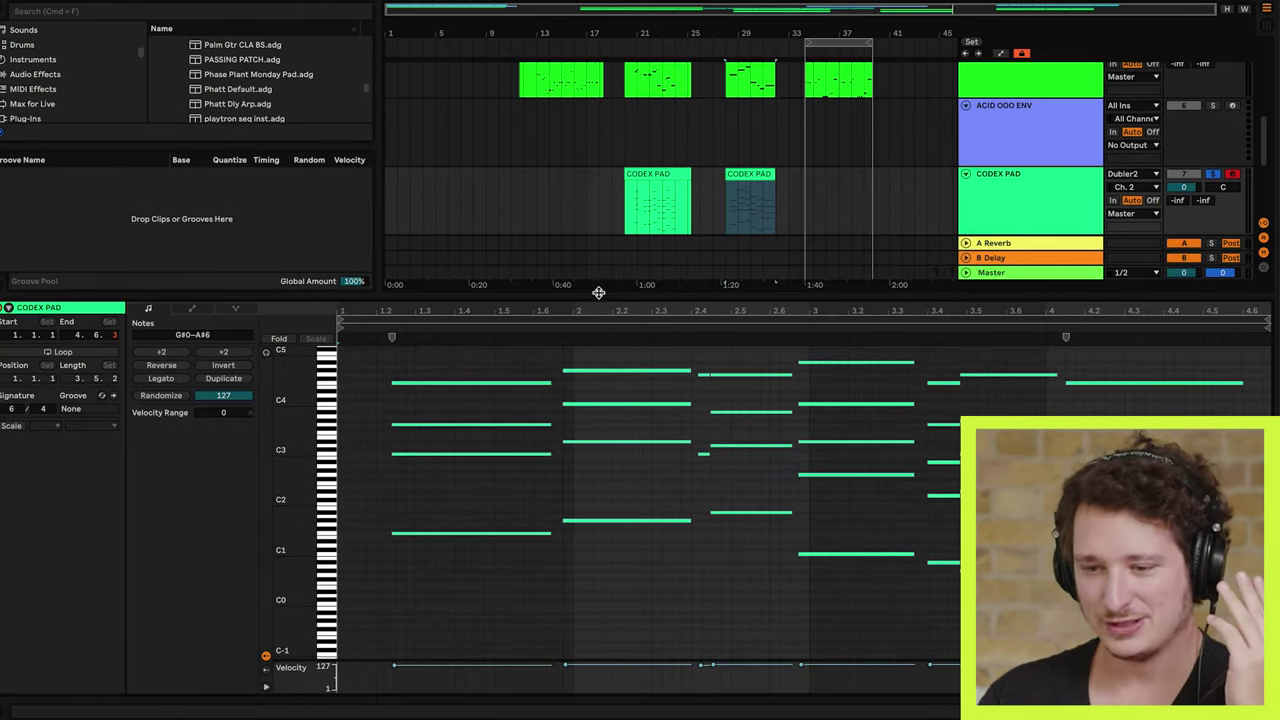
{"action": "key", "text": "super+alt+l"}
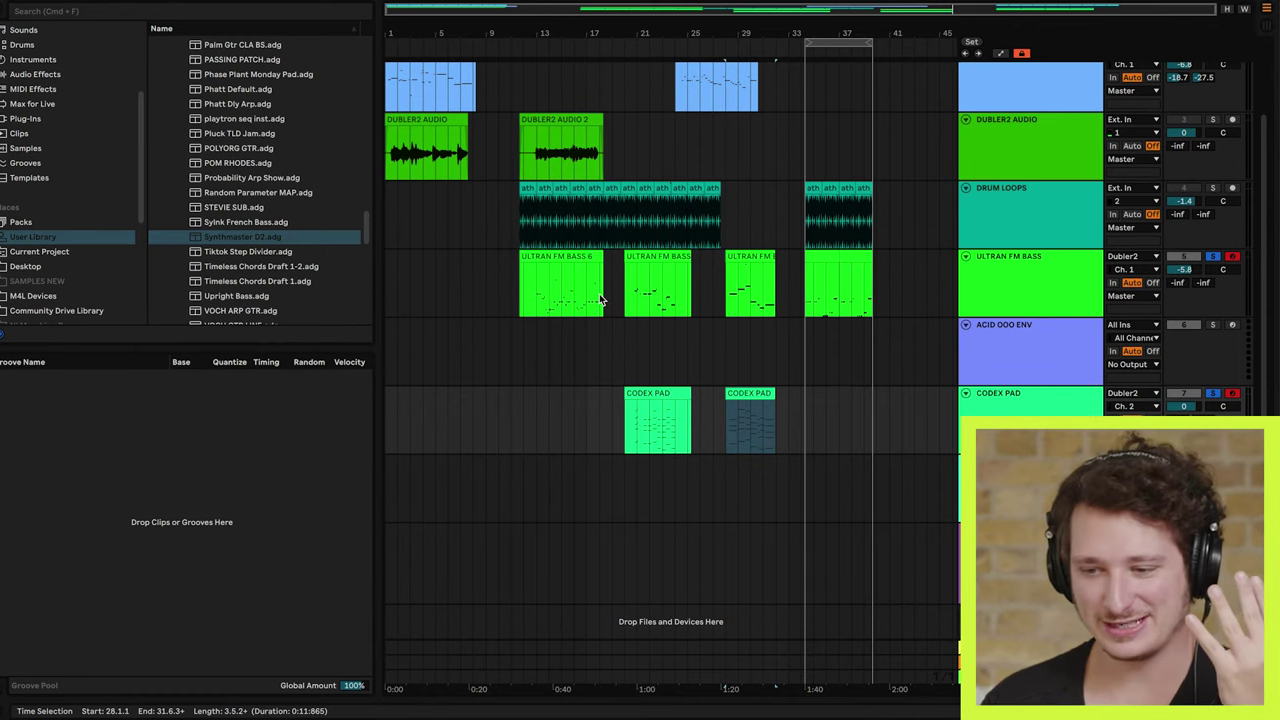
{"action": "scroll", "coordinate": [1014, 515], "scroll_direction": "up", "scroll_amount": 3}
{"action": "left_click", "coordinate": [1014, 515]}
{"action": "double_click", "coordinate": [1014, 515]}
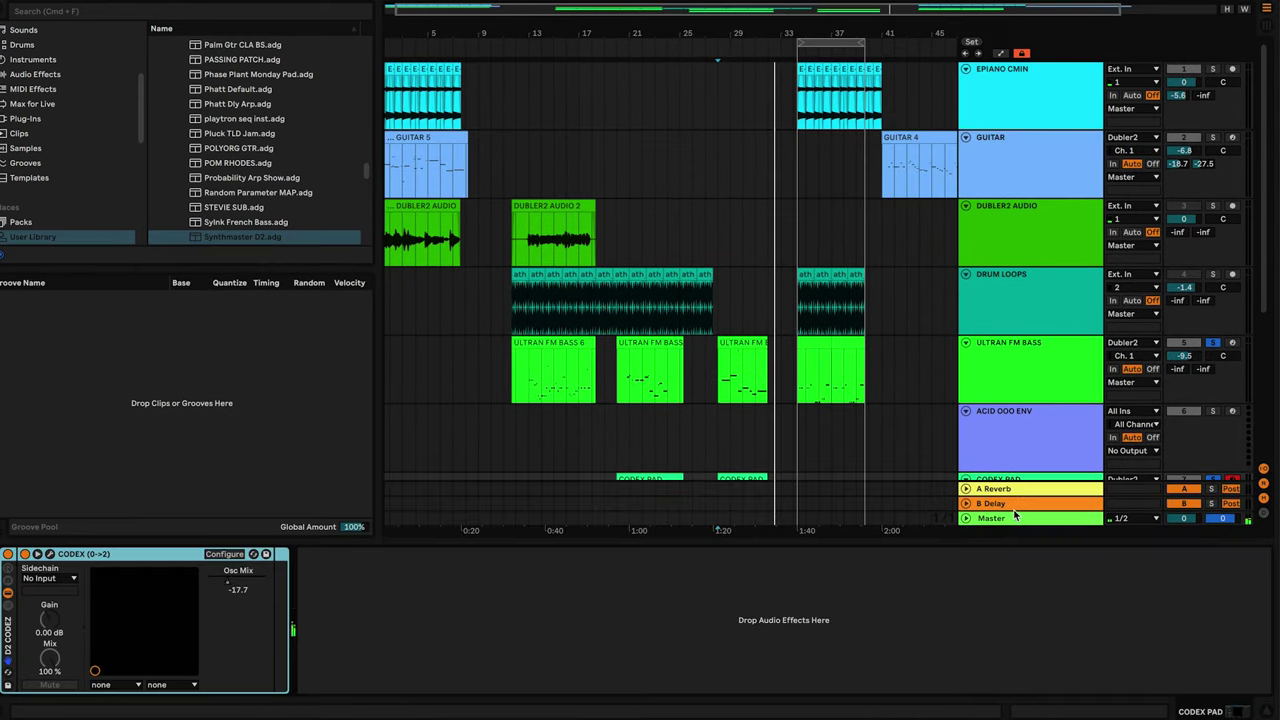
Step: Open the CODEX synth editor and sweep its oscillator mix, ending at -21.6
{"action": "left_click", "coordinate": [50, 555]}
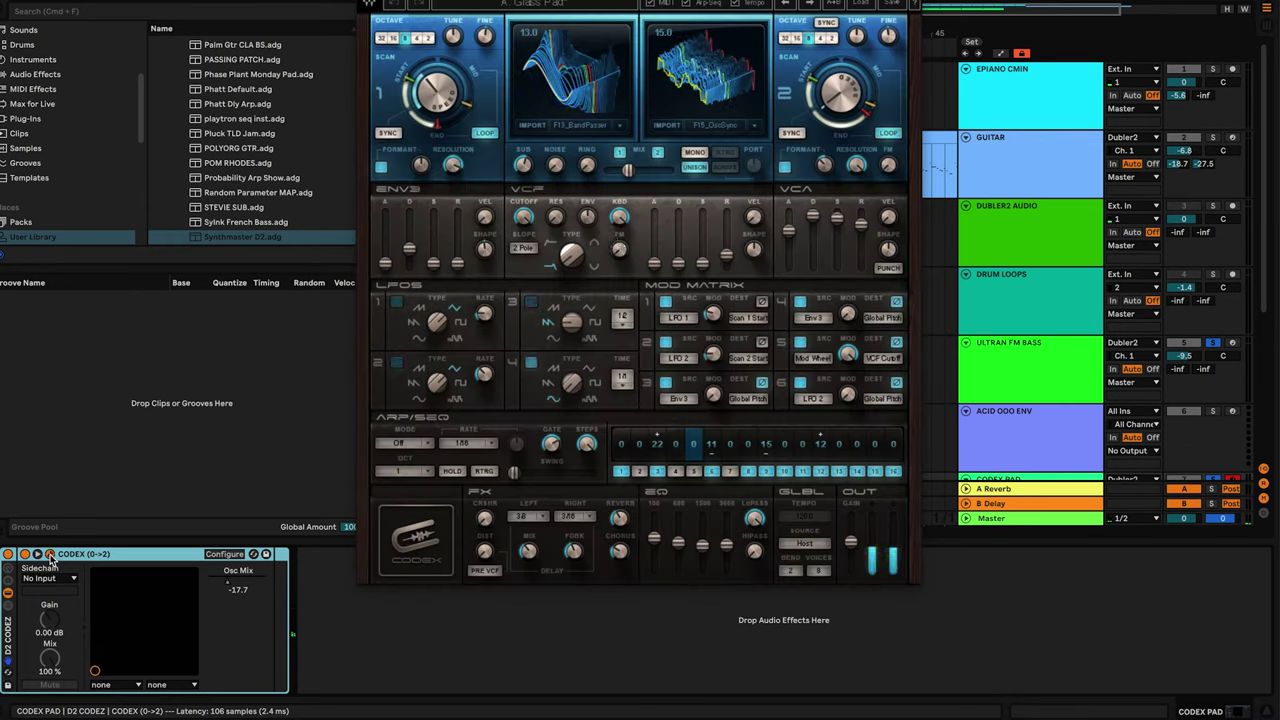
{"action": "left_click", "coordinate": [635, 170]}
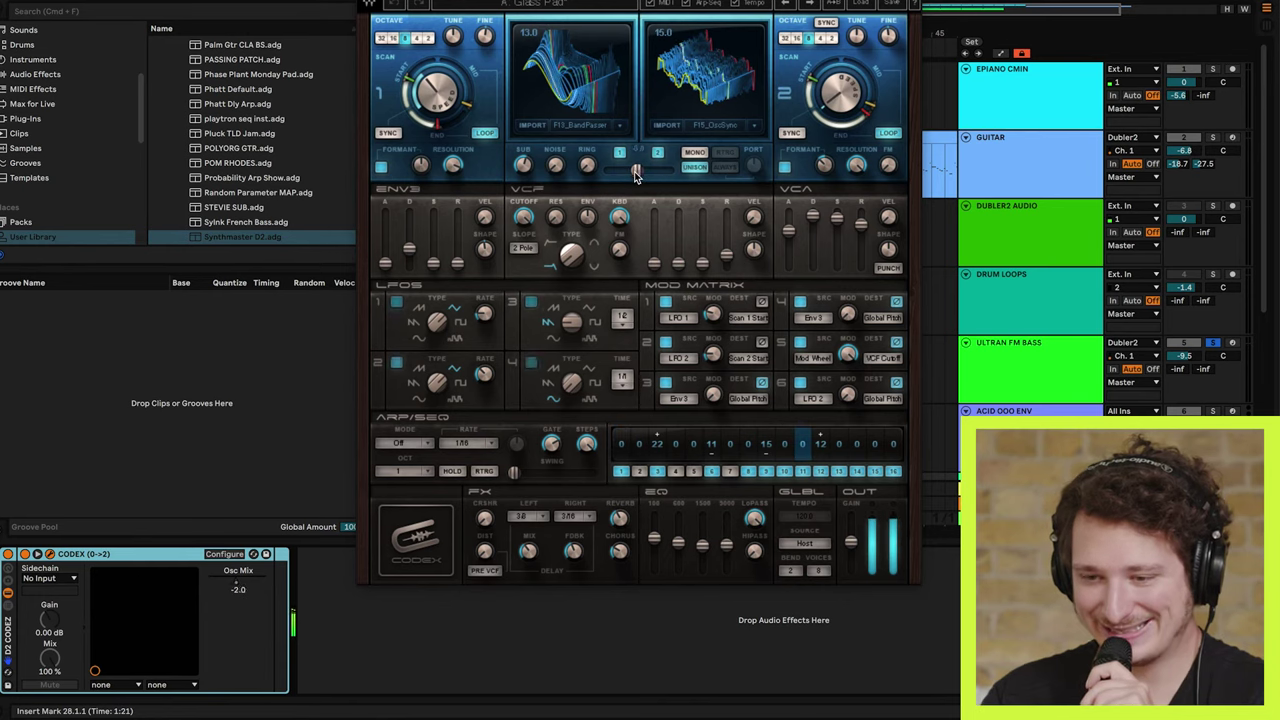
{"action": "mouse_move", "coordinate": [634, 171]}
{"action": "left_mouse_down"}
{"action": "mouse_move", "coordinate": [615, 176]}
{"action": "mouse_move", "coordinate": [651, 173]}
{"action": "mouse_move", "coordinate": [614, 171]}
{"action": "mouse_move", "coordinate": [630, 173]}
{"action": "left_mouse_up"}
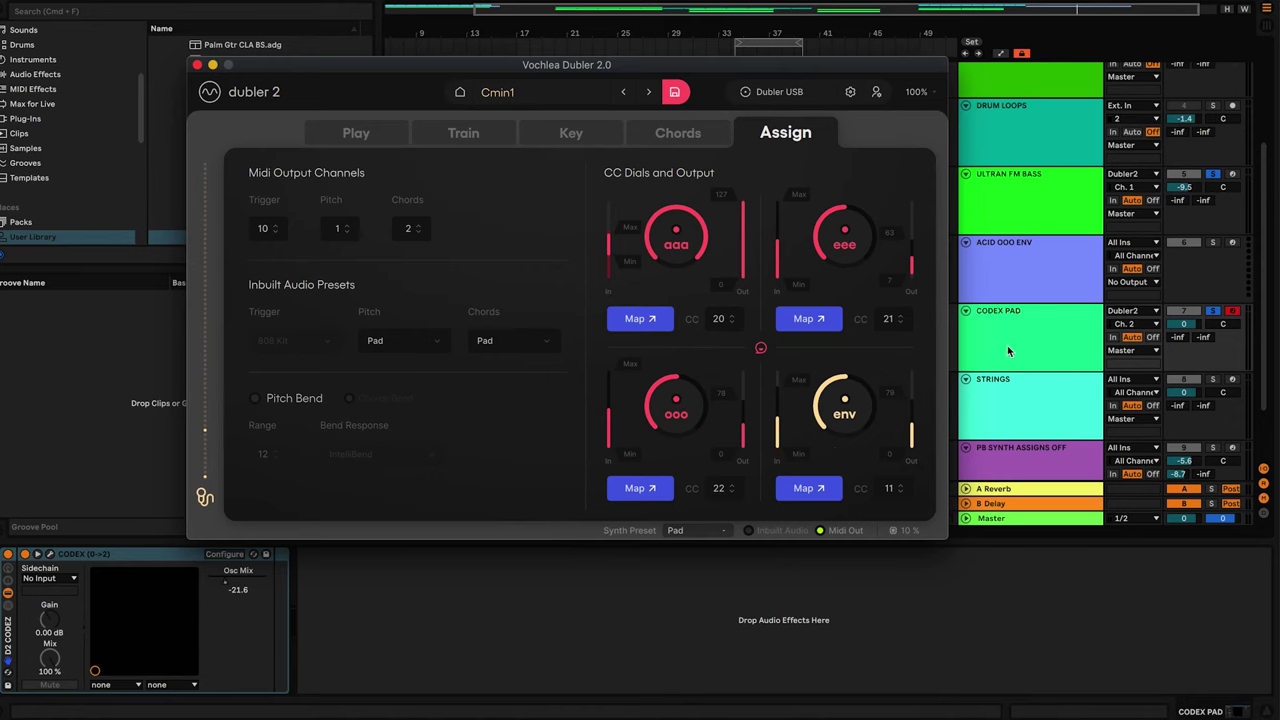
Step: Select, solo and arm the STRINGS track and open its Epic Strings instrument window
{"action": "left_click", "coordinate": [1008, 350]}
{"action": "key", "text": "Down"}
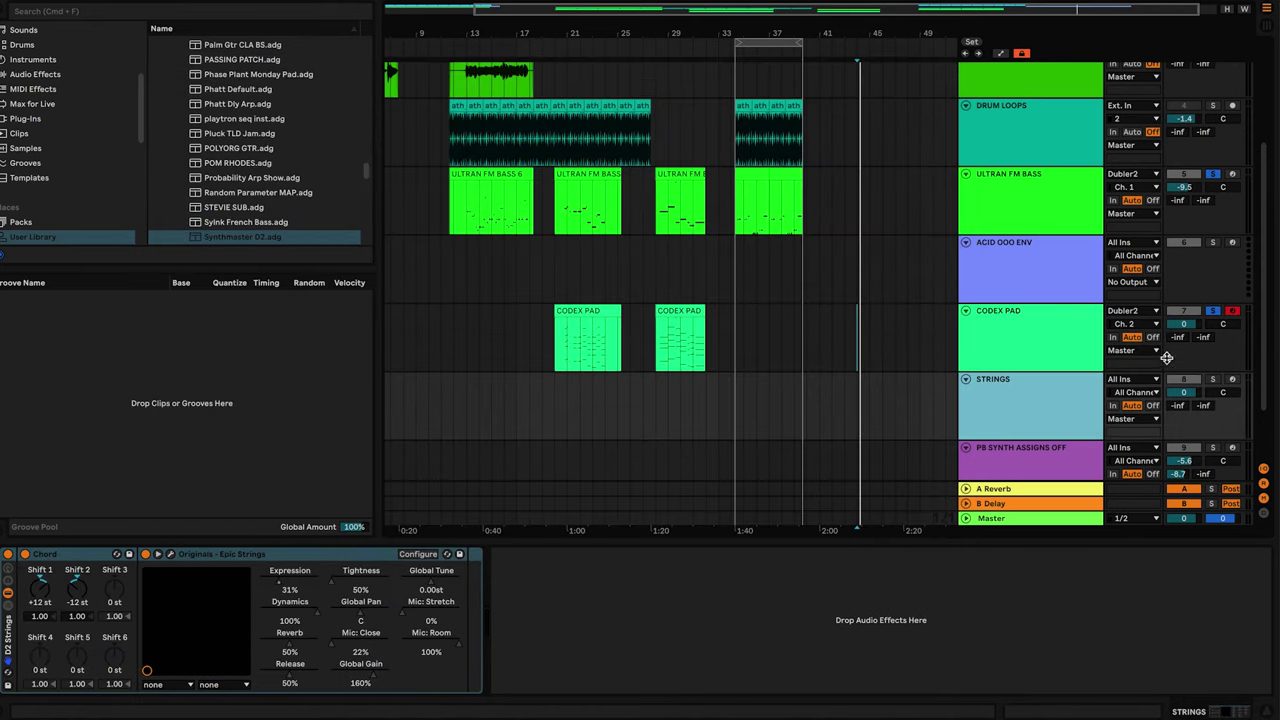
{"action": "left_click", "coordinate": [1213, 379]}
{"action": "left_click", "coordinate": [1232, 379]}
{"action": "left_click", "coordinate": [918, 412]}
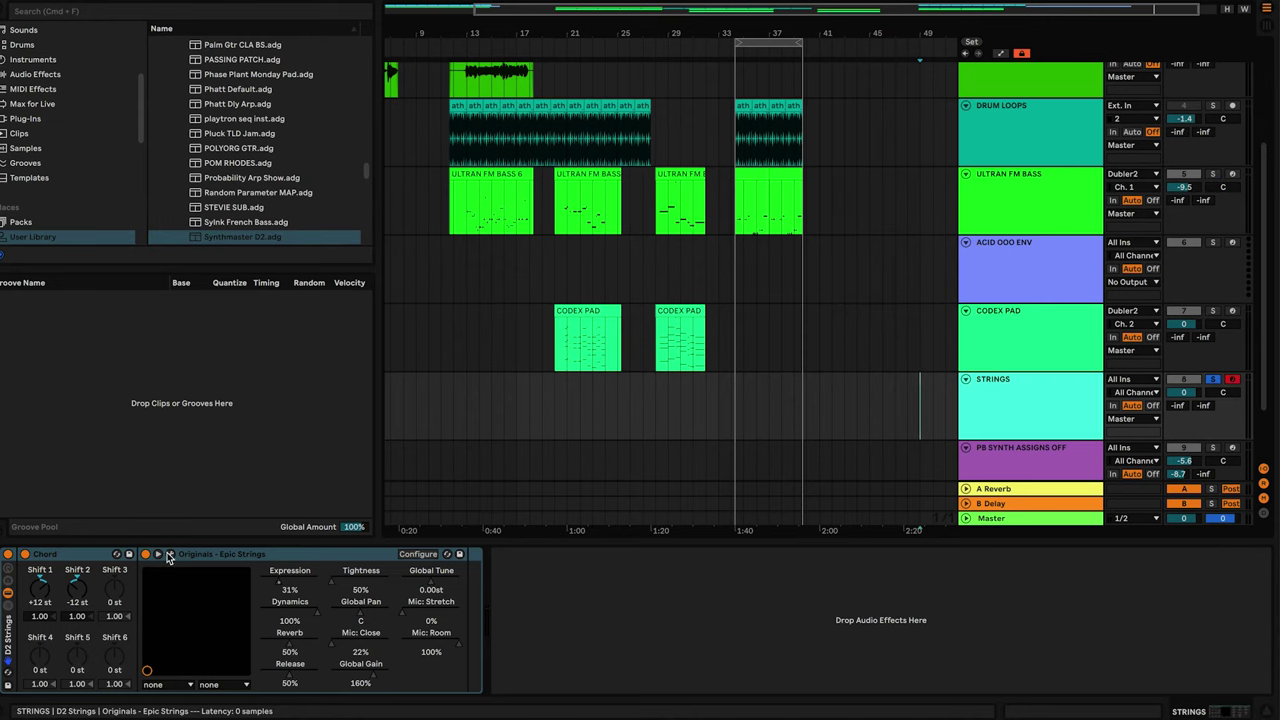
{"action": "left_click", "coordinate": [170, 555]}
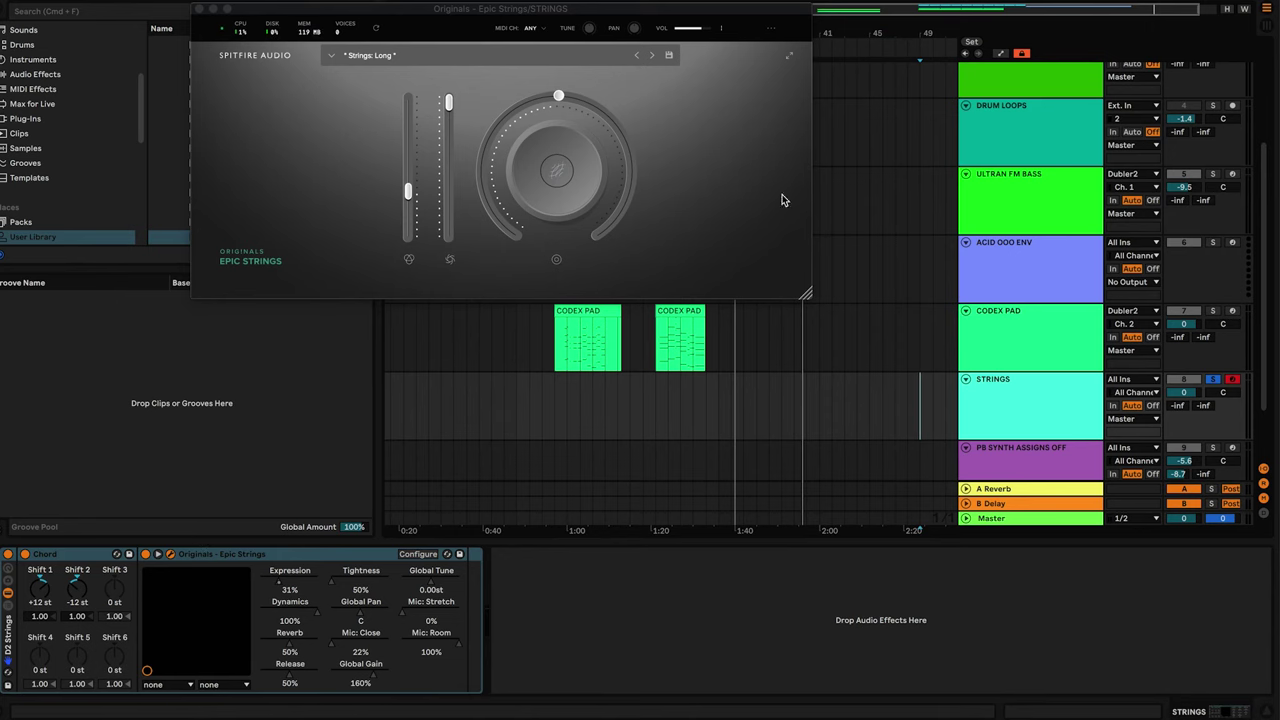
{"action": "key", "text": "super+Tab"}
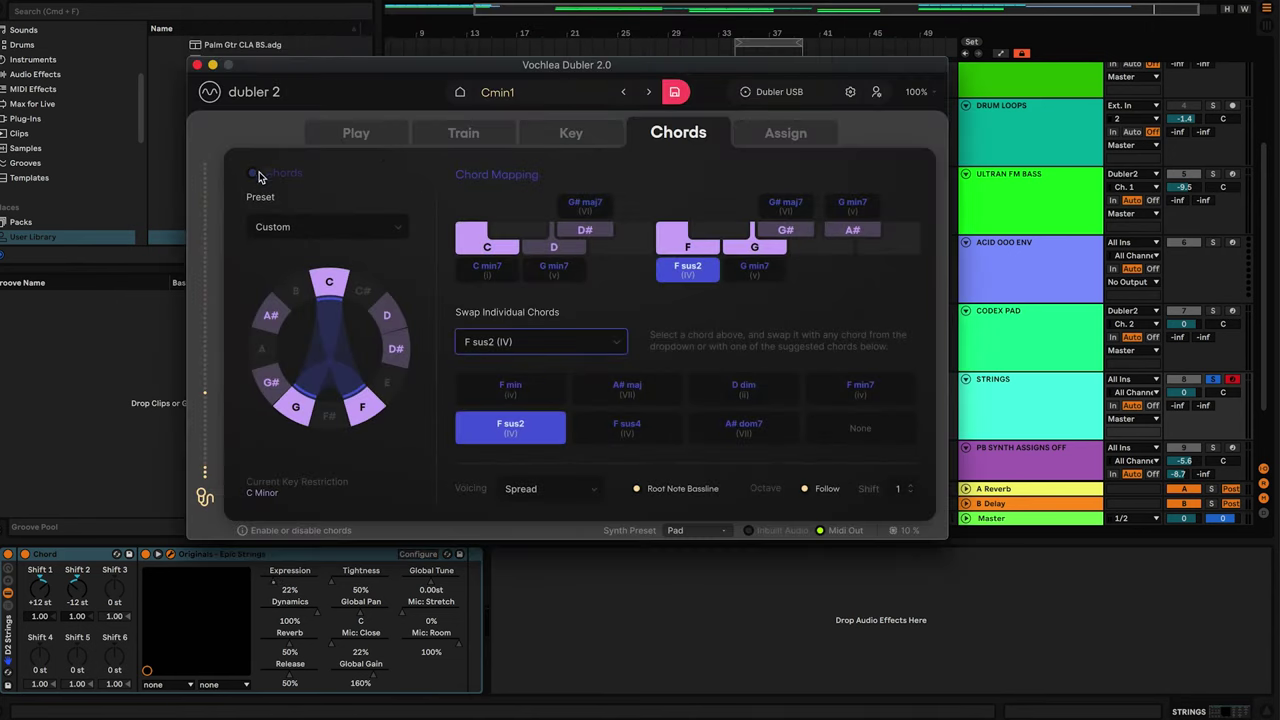
Step: Turn off Dubler's chord generation, open its Assign page, and bring Epic Strings forward
{"action": "left_click", "coordinate": [258, 177]}
{"action": "left_click", "coordinate": [98, 557]}
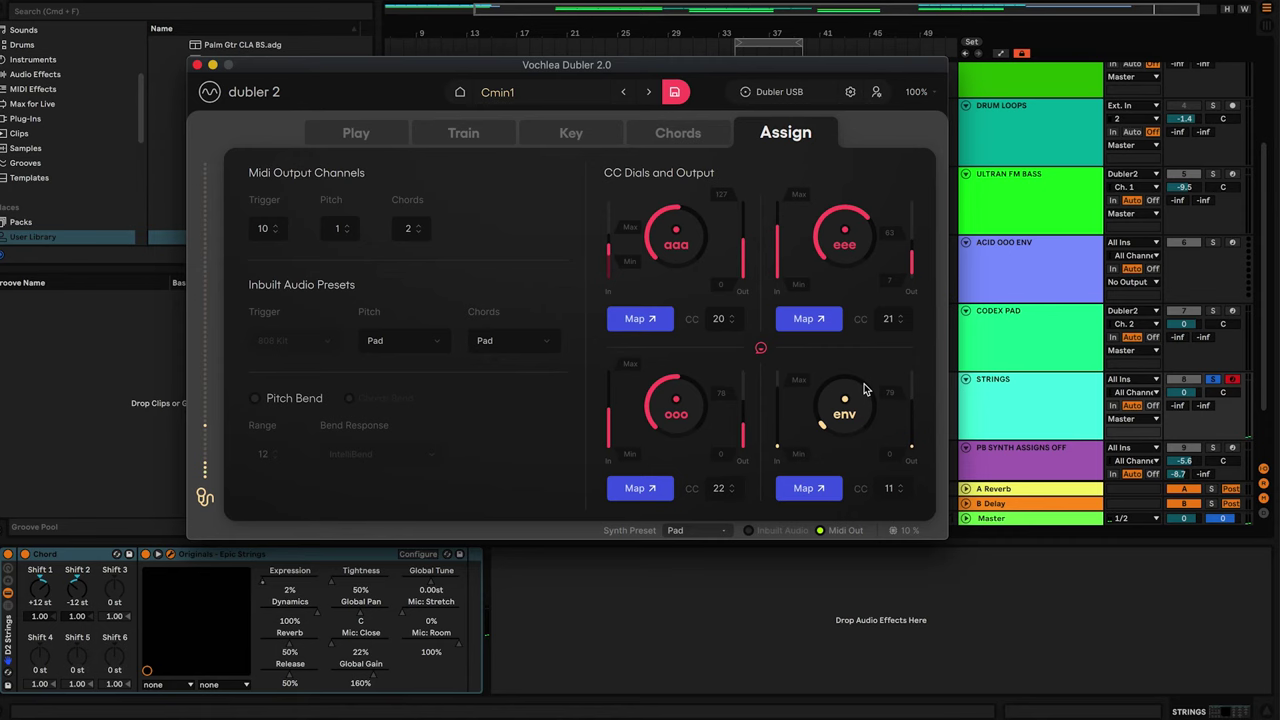
{"action": "left_click", "coordinate": [740, 592]}
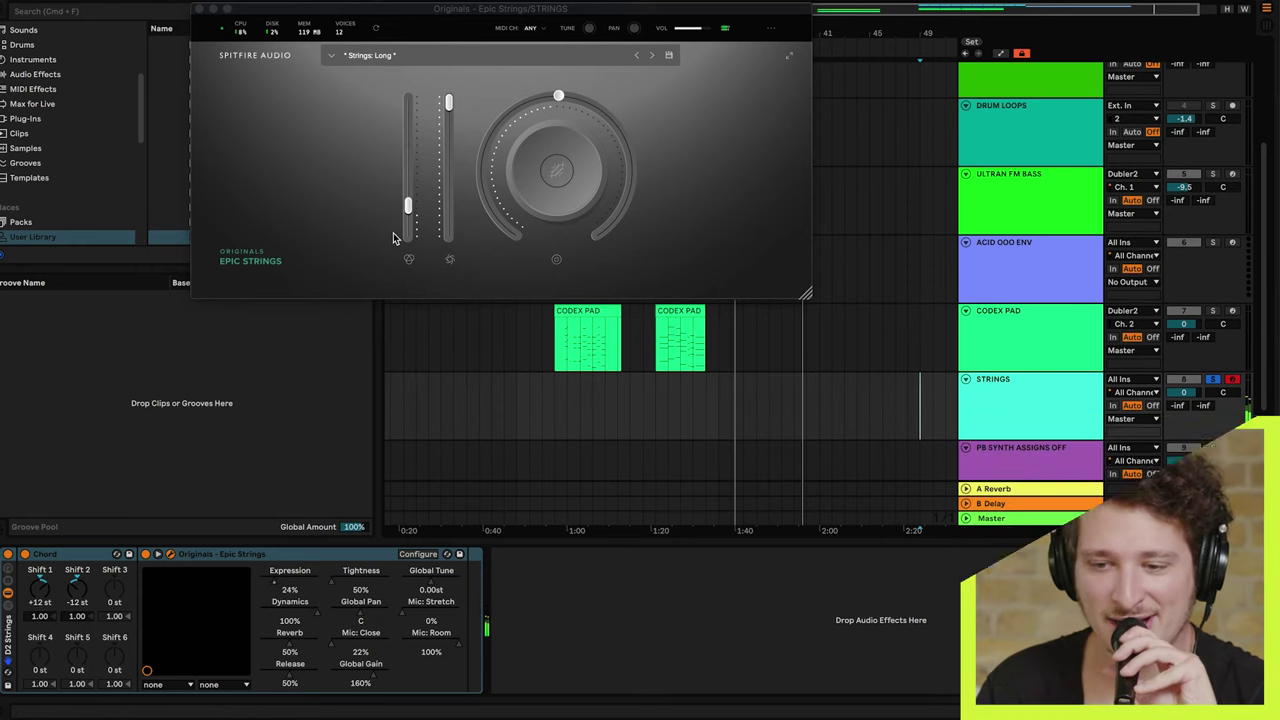
Step: Check Dubler 2's pitch bend at range 12, then return to the PB SYNTH ASSIGNS OFF track
{"action": "left_click", "coordinate": [697, 716]}
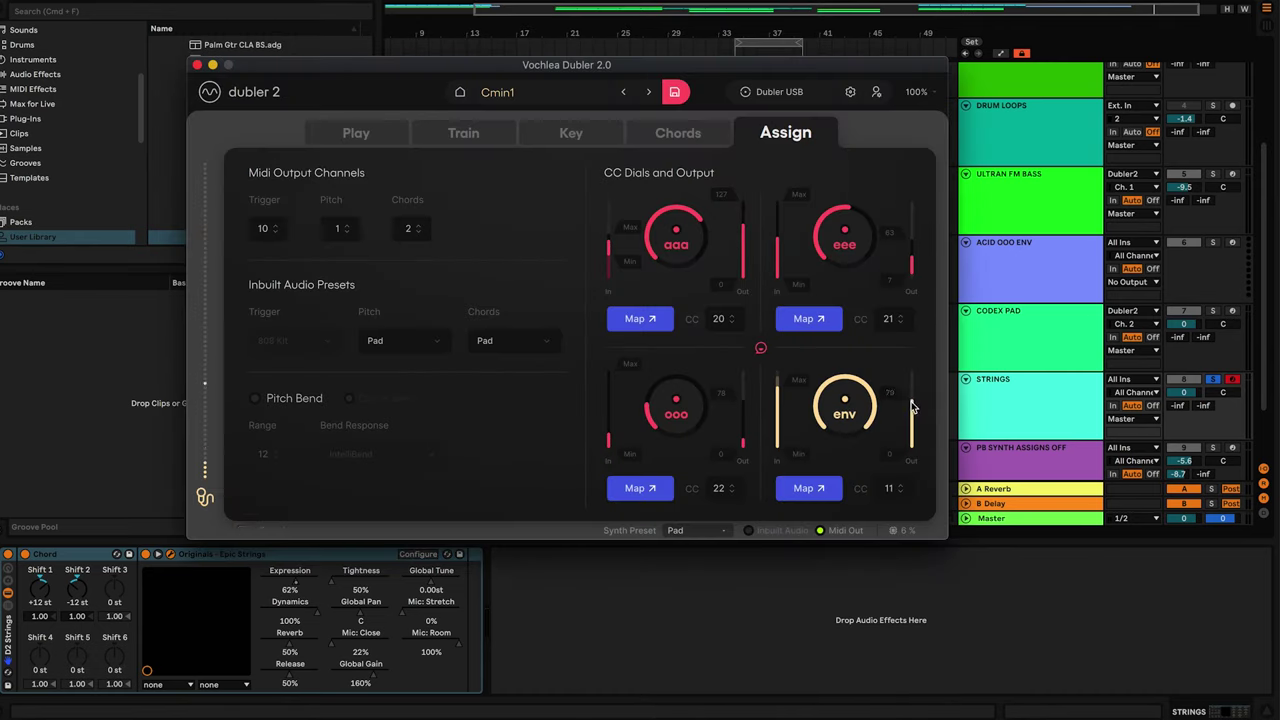
{"action": "left_click", "coordinate": [799, 574]}
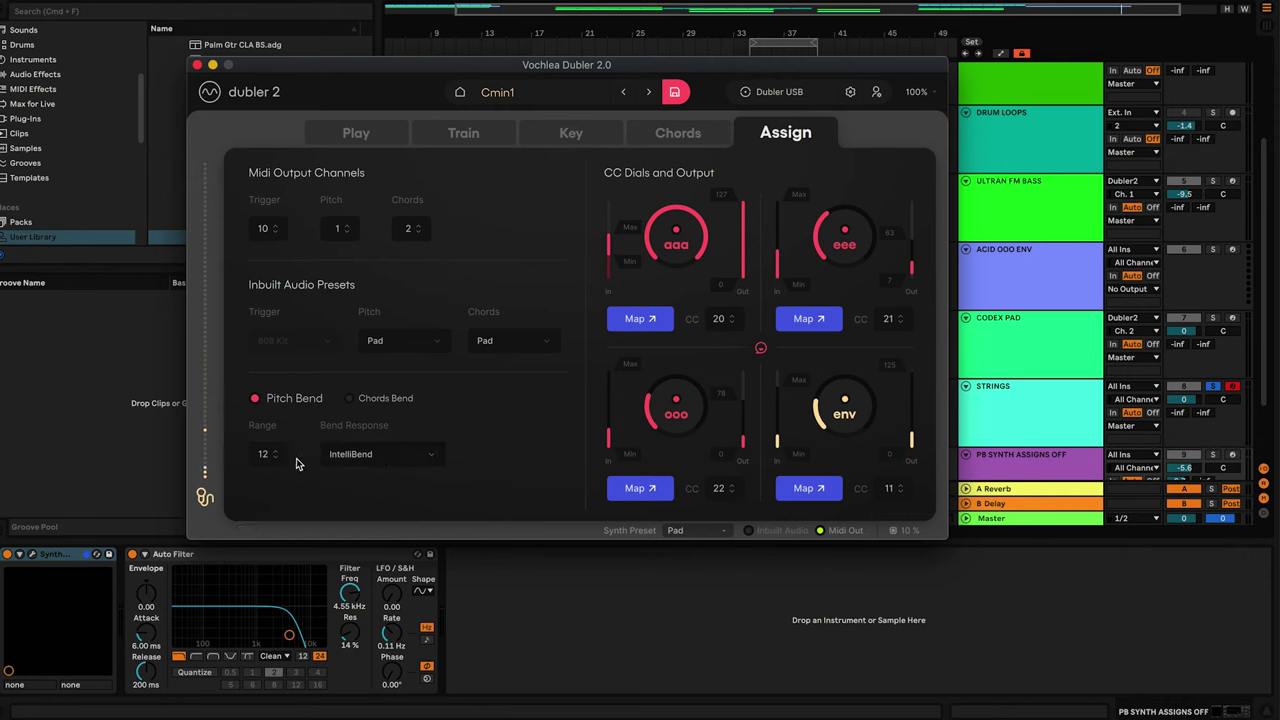
Step: Keep IntelliBend as Dubler 2's bend response and return to its Play page showing PB 12
{"action": "left_click", "coordinate": [350, 455]}
{"action": "left_click", "coordinate": [516, 432]}
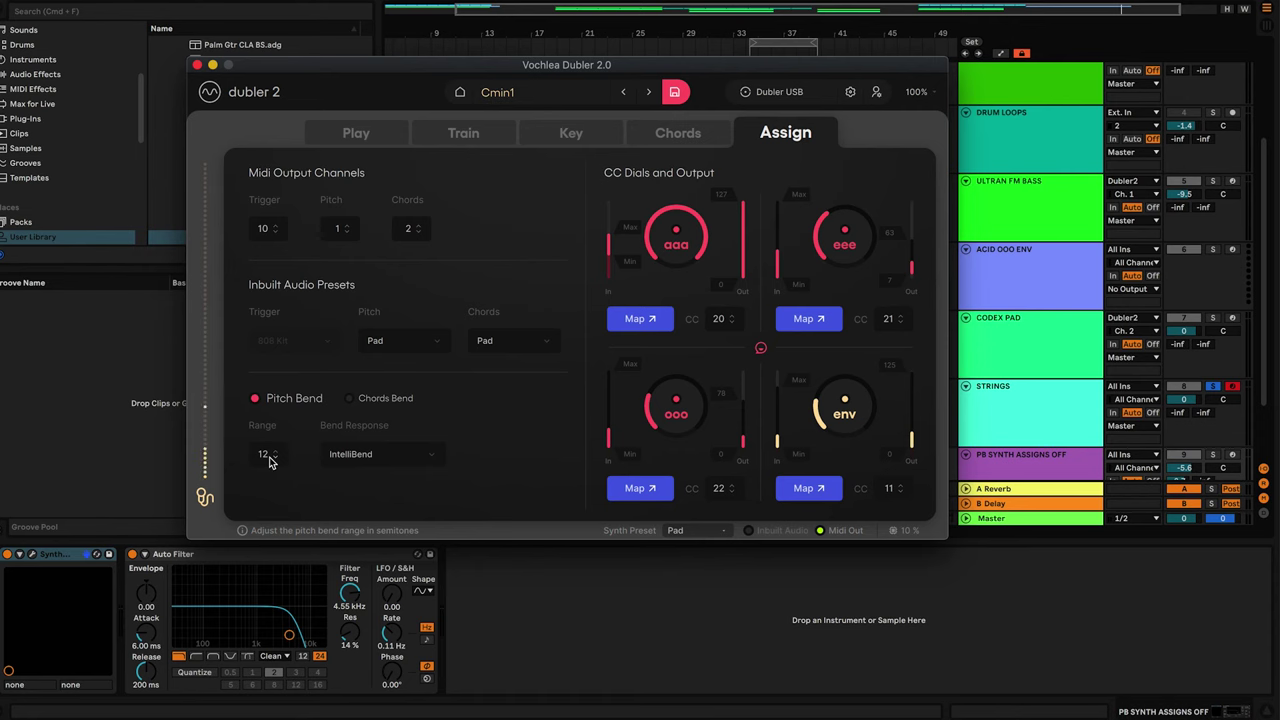
{"action": "left_click", "coordinate": [366, 133]}
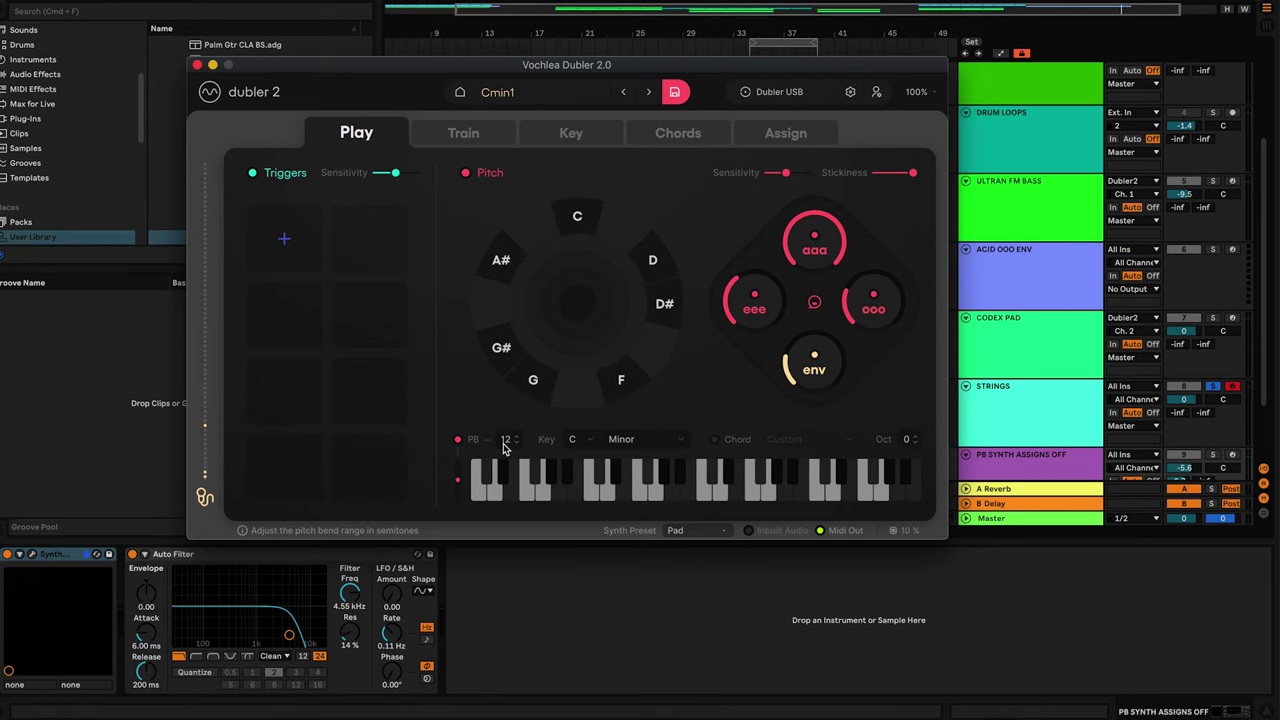
Step: Open the SynthMaster instrument window and arm the PB SYNTH ASSIGNS OFF track
{"action": "left_click", "coordinate": [493, 556]}
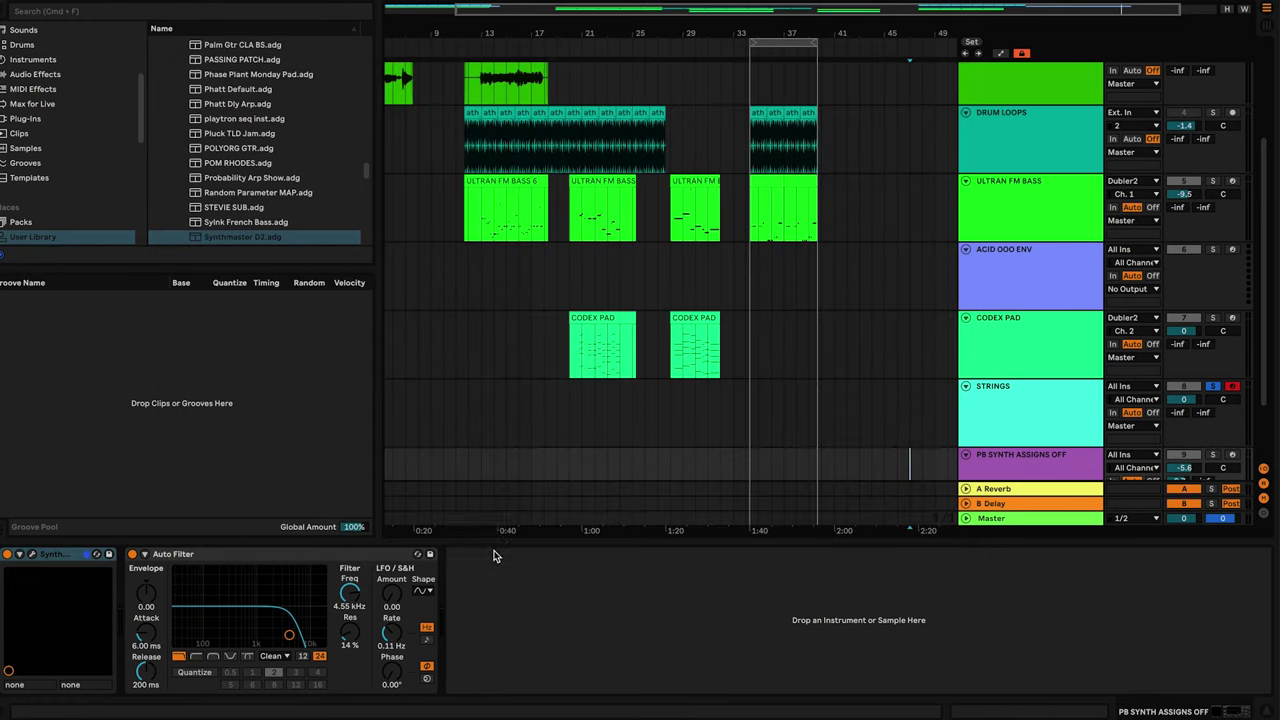
{"action": "left_click", "coordinate": [33, 556]}
{"action": "scroll", "coordinate": [1100, 366], "scroll_direction": "down", "scroll_amount": 3}
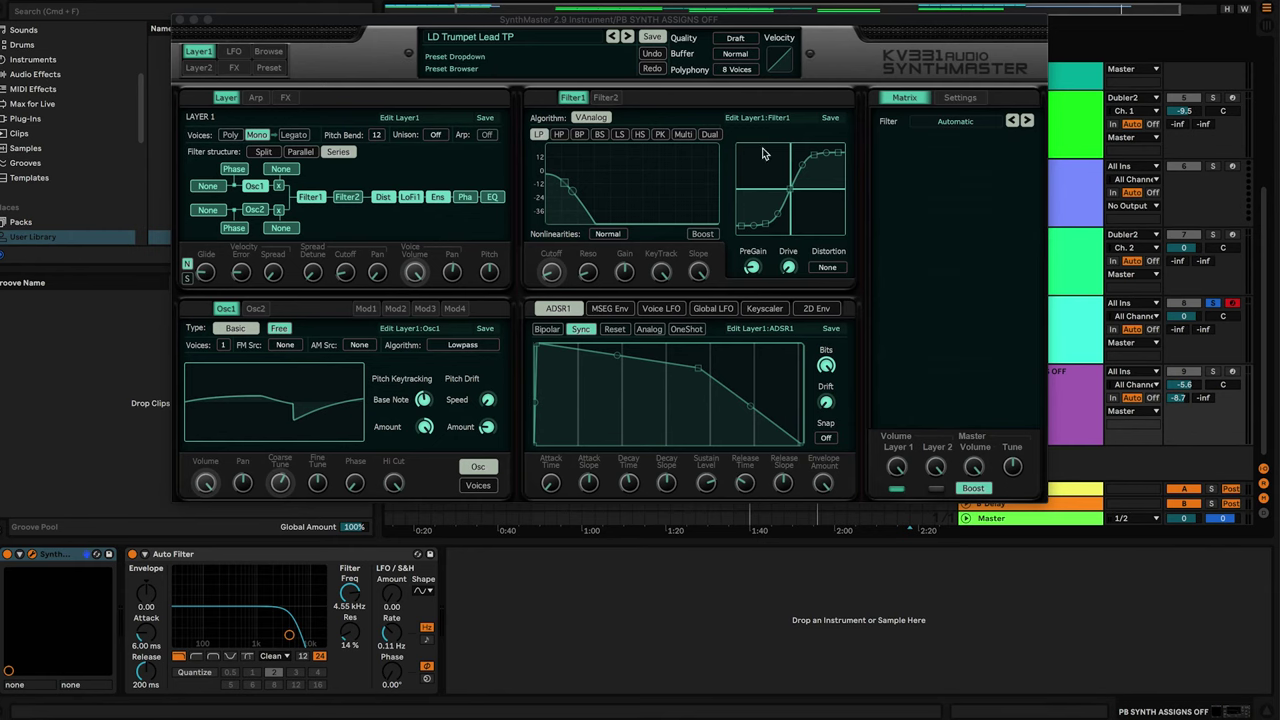
{"action": "left_click", "coordinate": [1232, 372]}
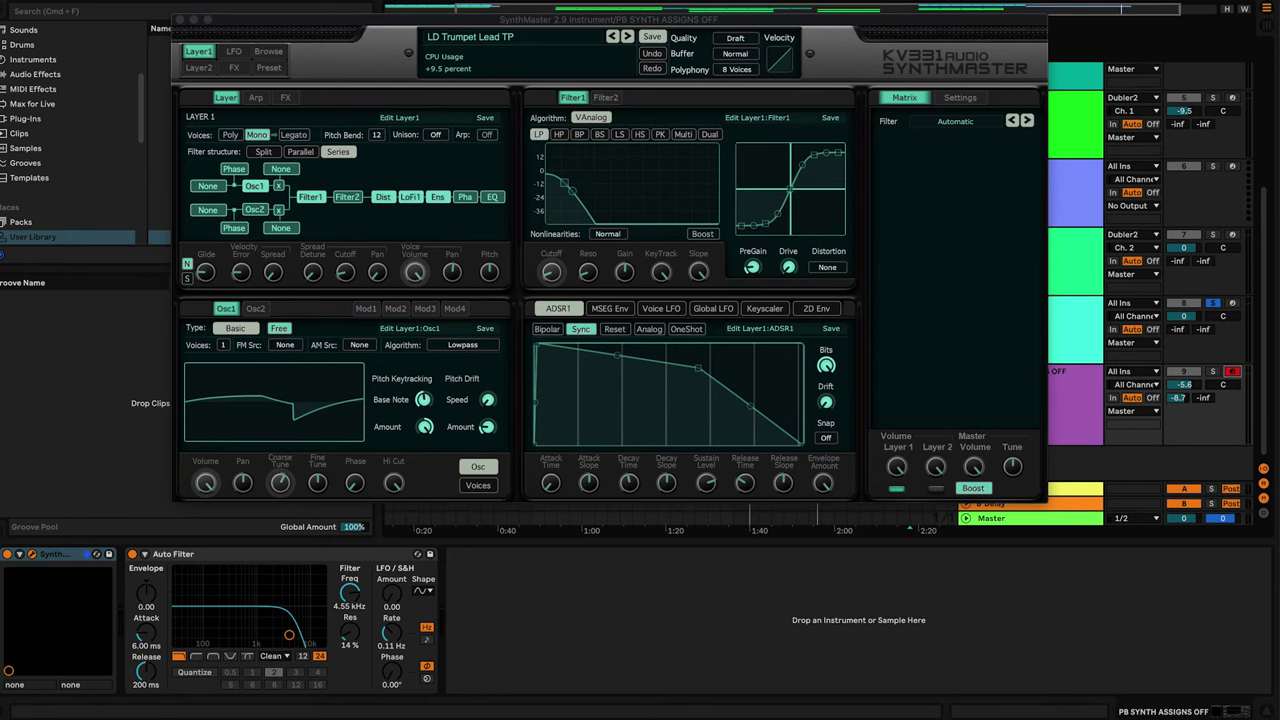
Step: Compare Dubler 2 with SynthMaster's LD Trumpet Lead TP preset at Pitch Bend 12, then close SynthMaster
{"action": "left_click", "coordinate": [695, 713]}
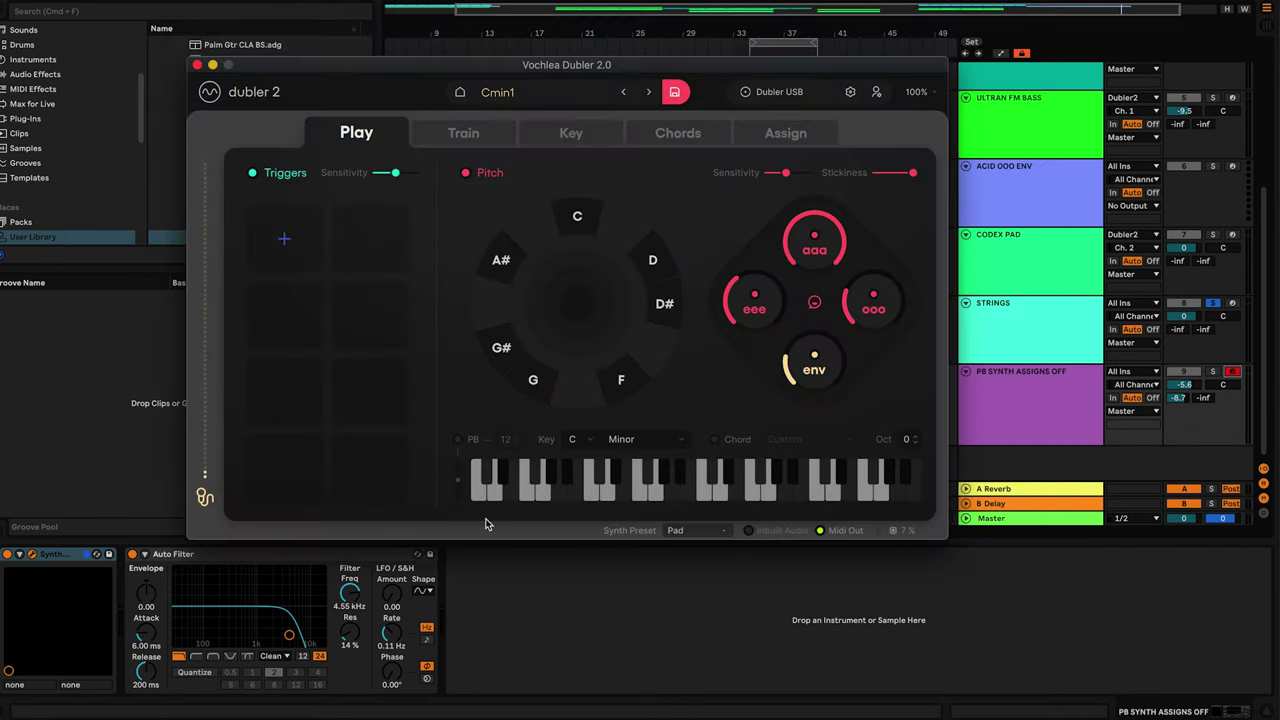
{"action": "left_click", "coordinate": [865, 613]}
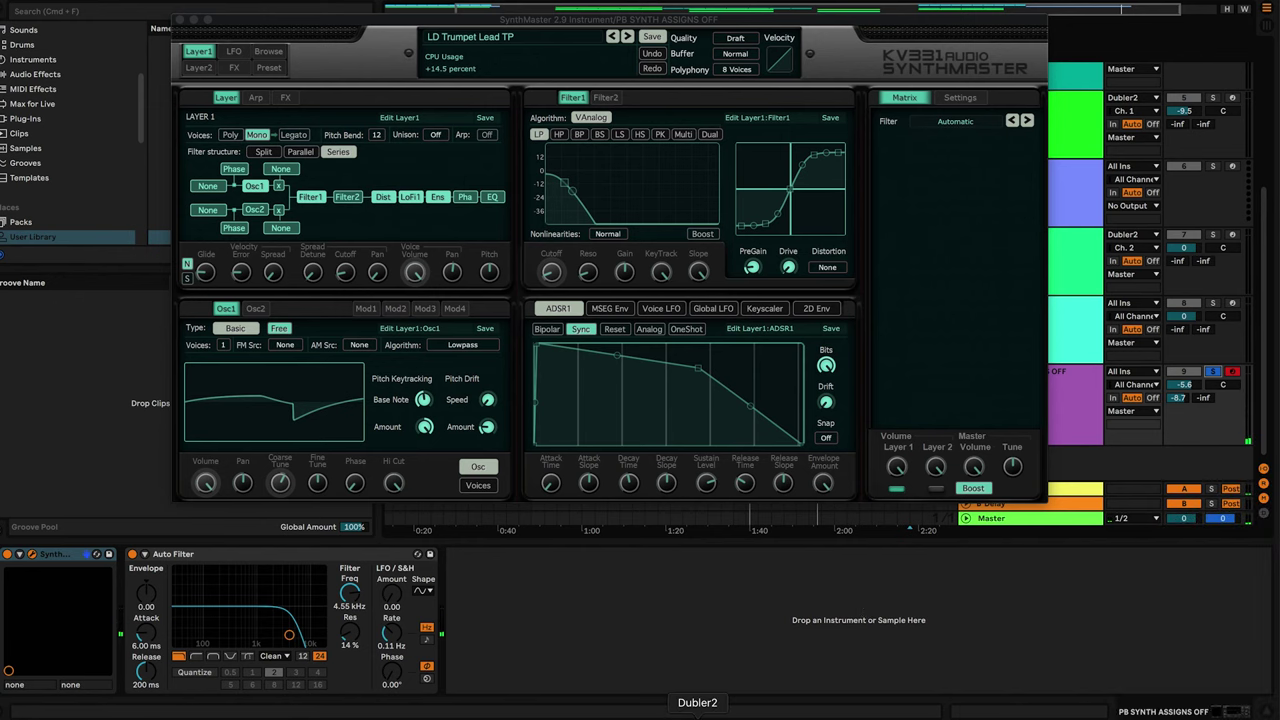
{"action": "left_click", "coordinate": [697, 716]}
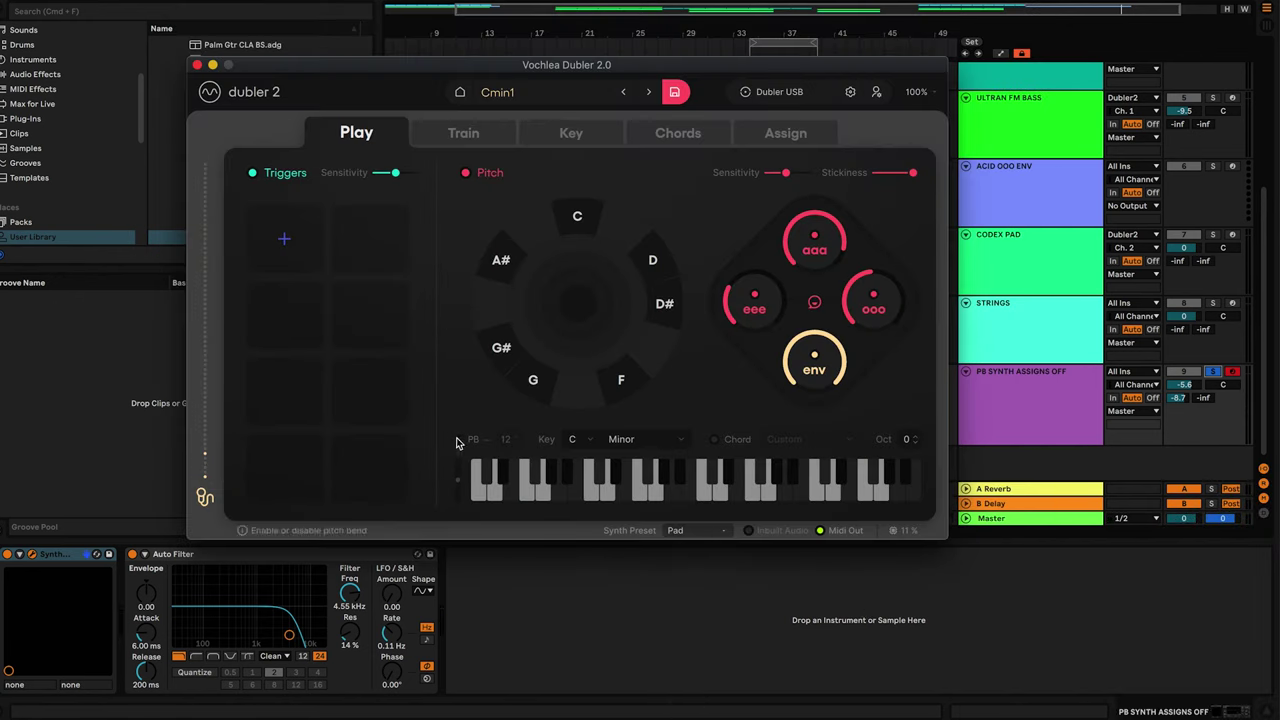
{"action": "left_click", "coordinate": [31, 554]}
{"action": "left_click", "coordinate": [31, 554]}
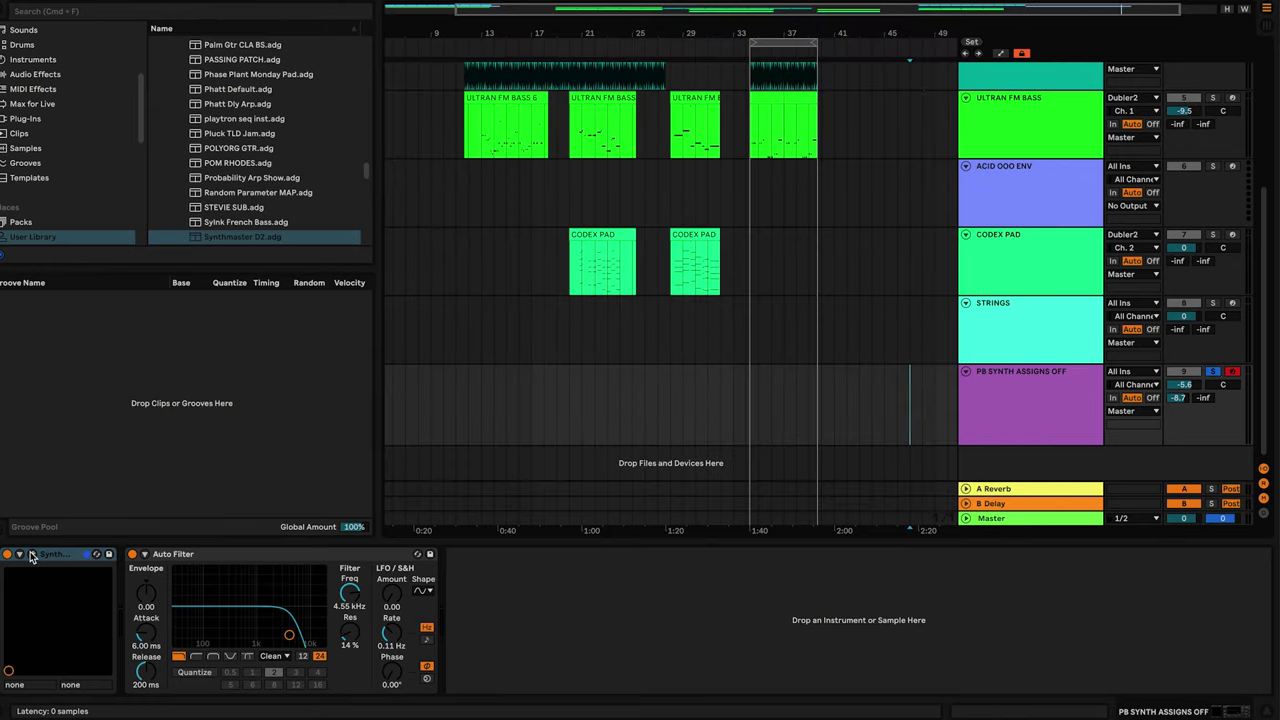
Step: Reopen SynthMaster and check that Layer 2 is polyphonic with Pitch Bend also at 12
{"action": "left_click", "coordinate": [32, 558]}
{"action": "left_click", "coordinate": [31, 558]}
{"action": "left_click", "coordinate": [31, 557]}
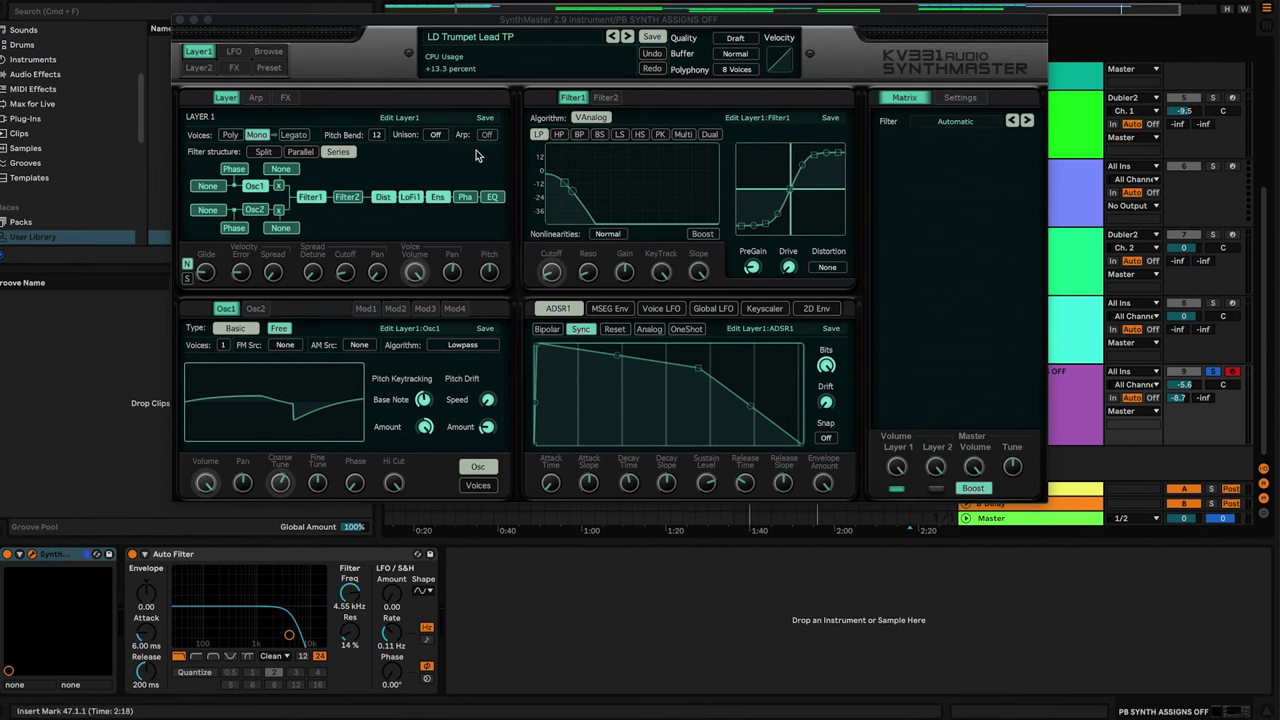
{"action": "left_click", "coordinate": [208, 69]}
{"action": "left_click", "coordinate": [200, 68]}
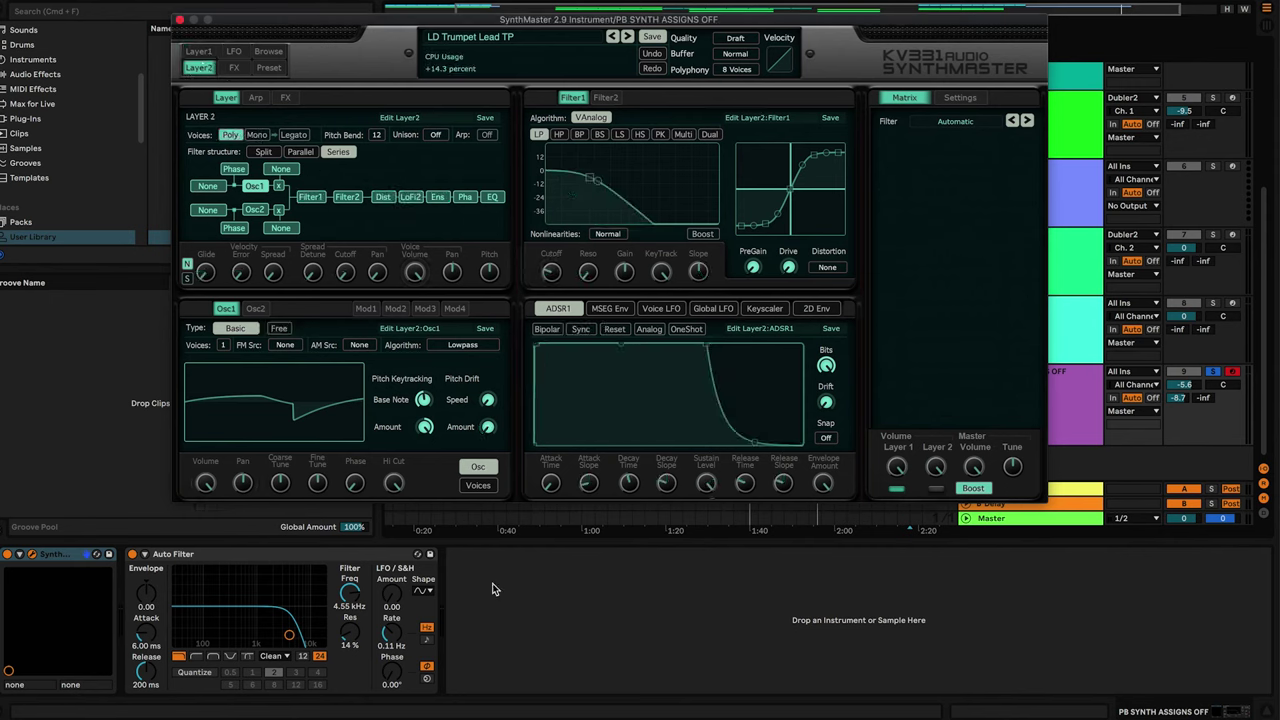
{"action": "left_click", "coordinate": [127, 541]}
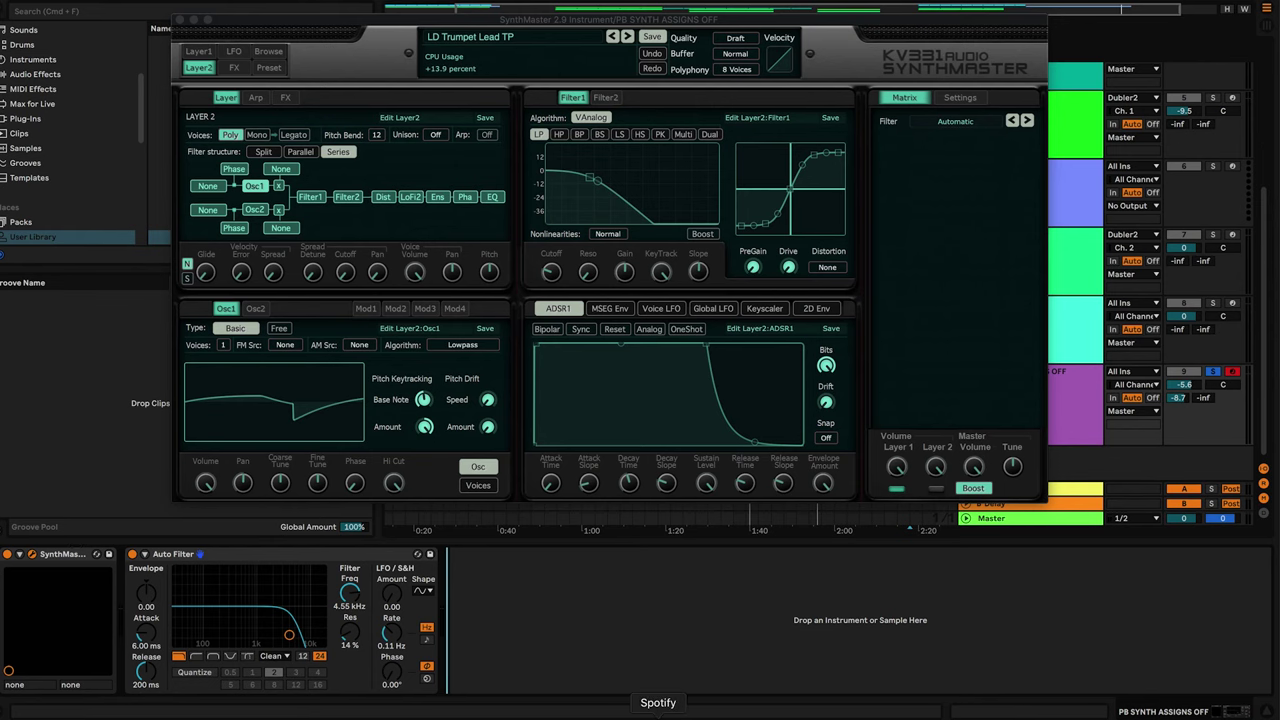
Step: Bring Dubler 2's Play page, showing PB 12 in C Minor, in front of the arrangement
{"action": "left_click", "coordinate": [697, 714]}
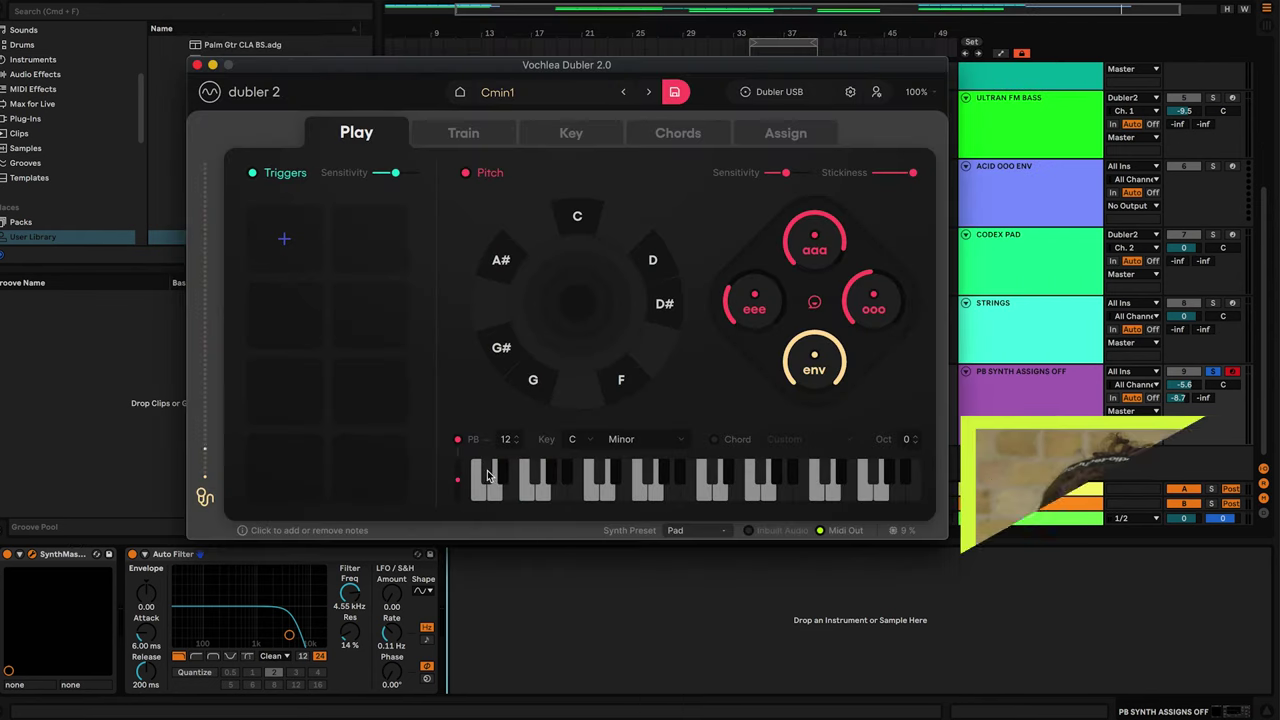